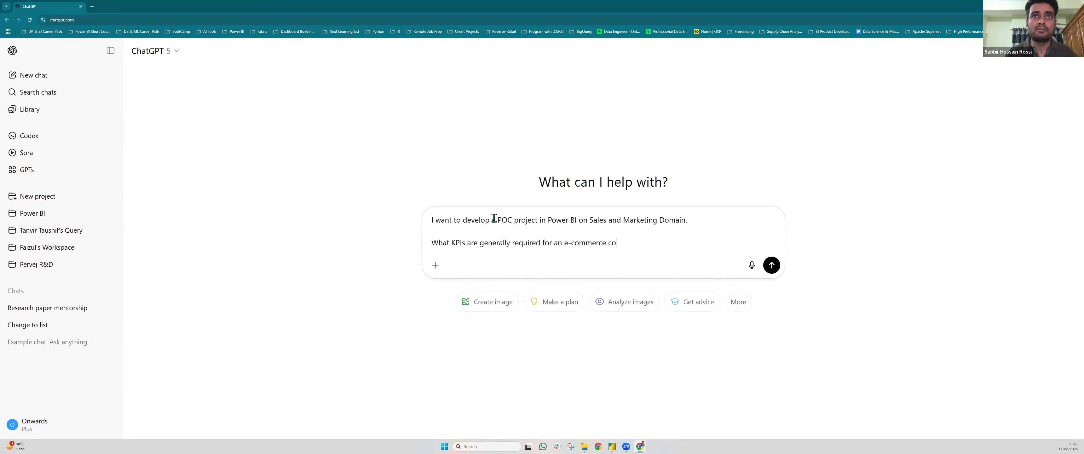
Complete the KPI question in the prompt so it ends with "for an e-commerce brand"
type("rce brand")
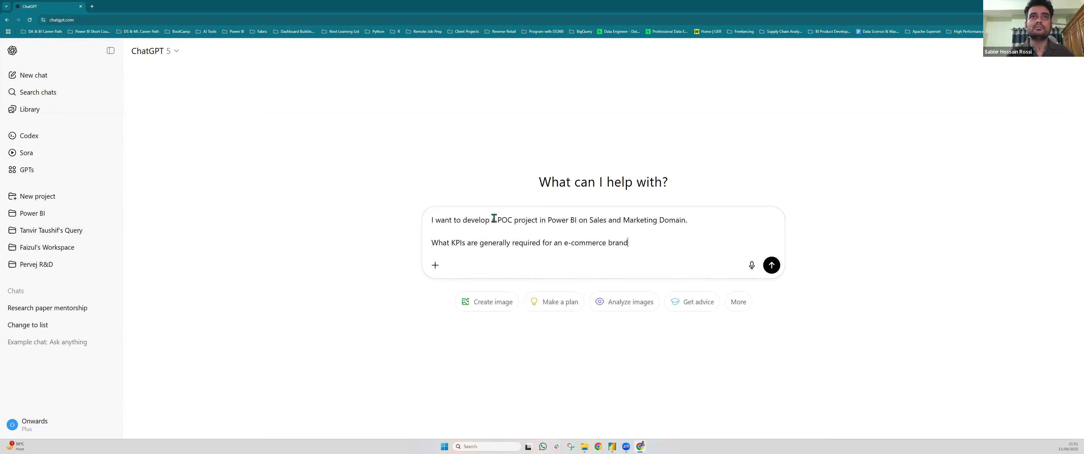
type(". Give")
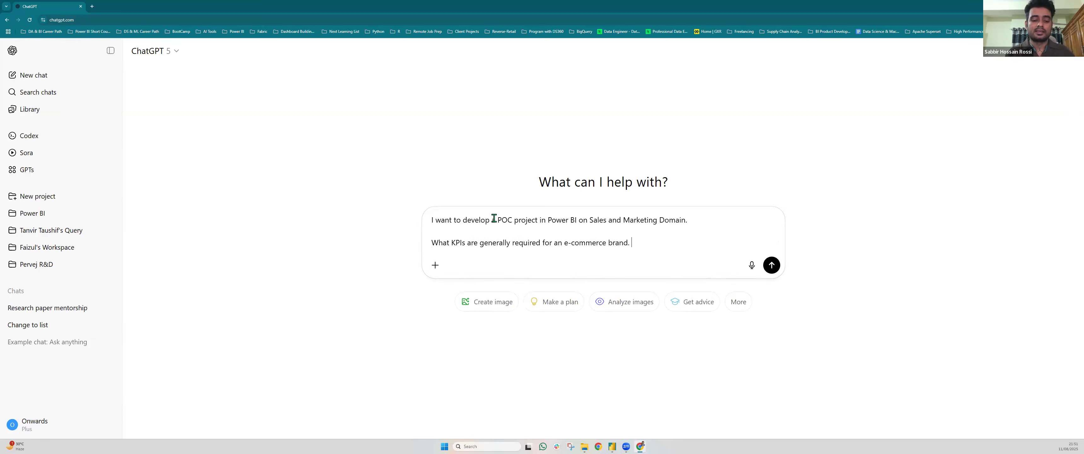
key("BackSpace")
key("BackSpace")
key("BackSpace")
key("BackSpace")
key("BackSpace")
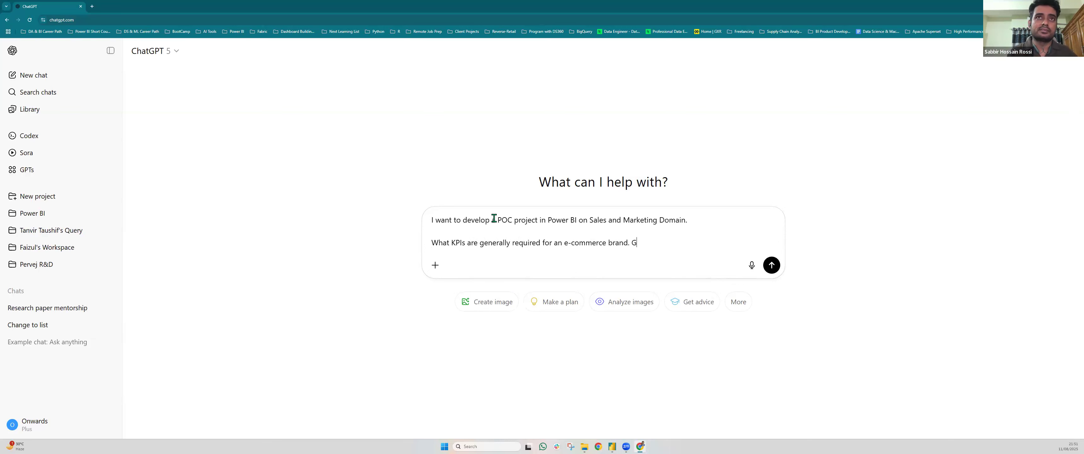
type("He")
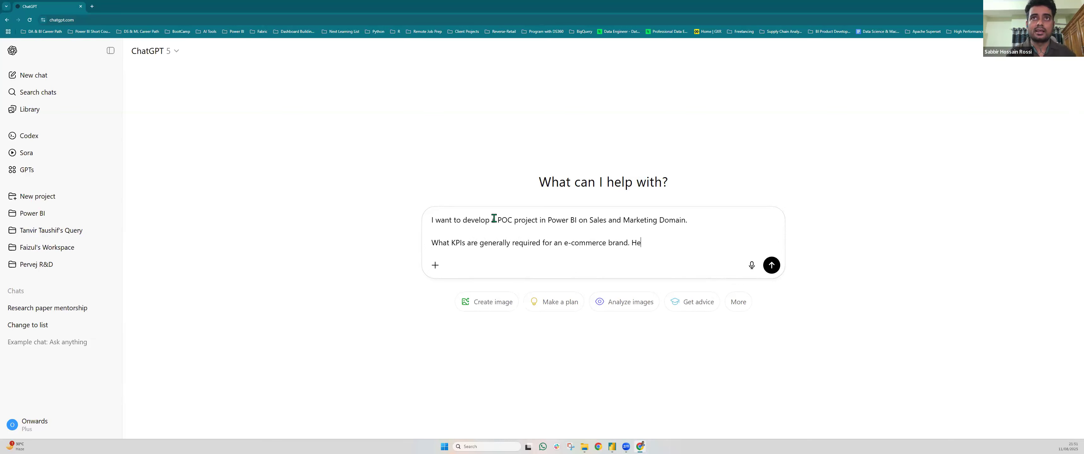
key("BackSpace")
key("BackSpace")
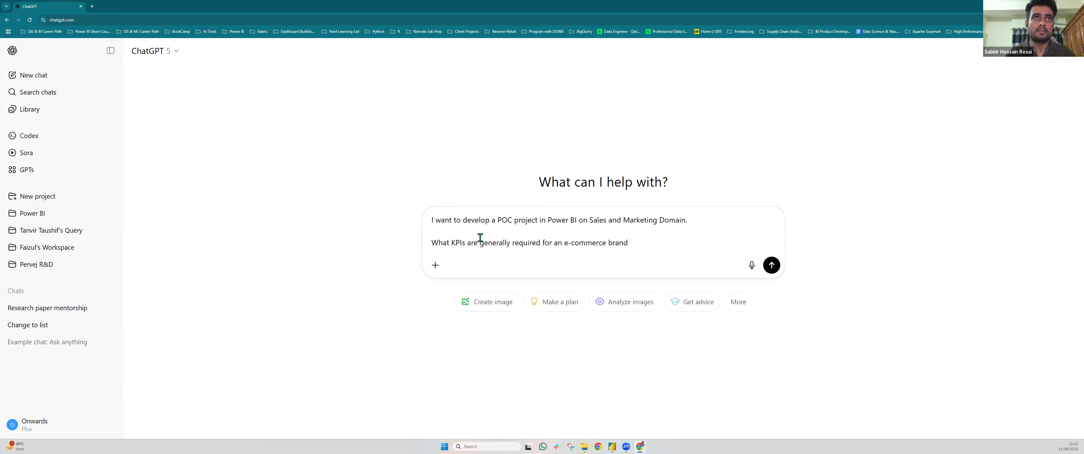
Insert "and Analysis" after "KPIs" in the question and extend its end with "that can help"
type("and Analys")
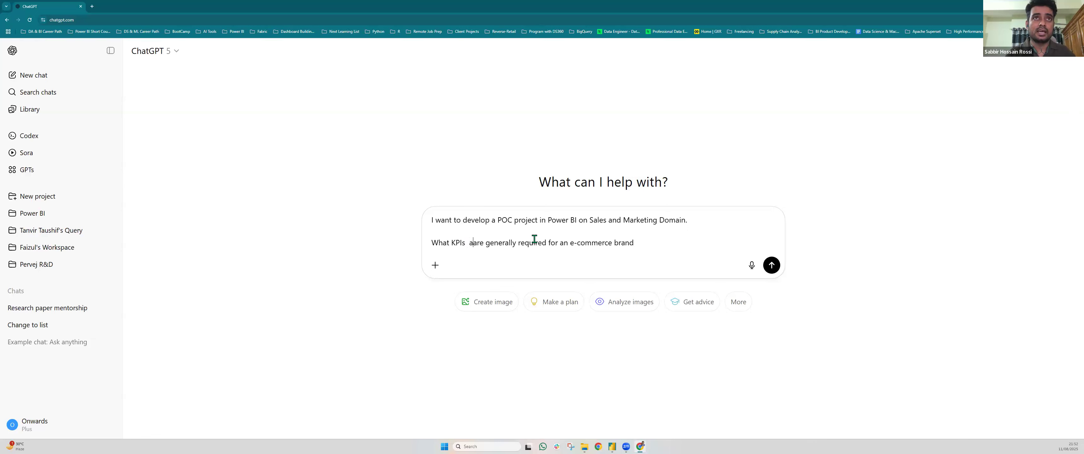
type("is")
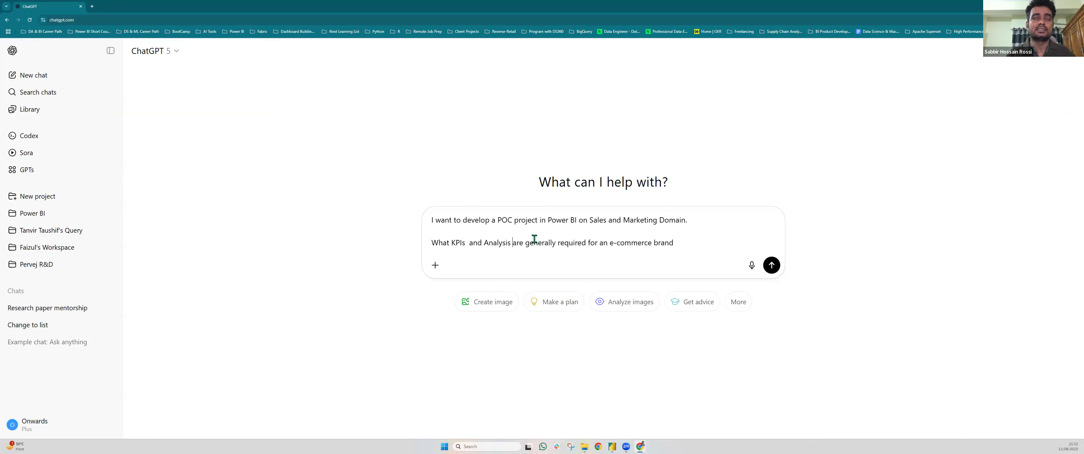
left_click(586, 242)
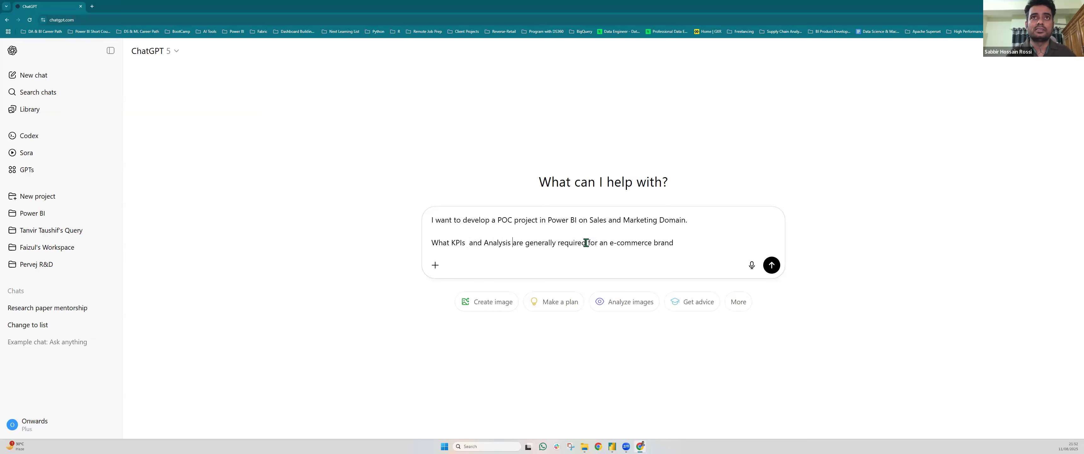
type("hat ")
type("can")
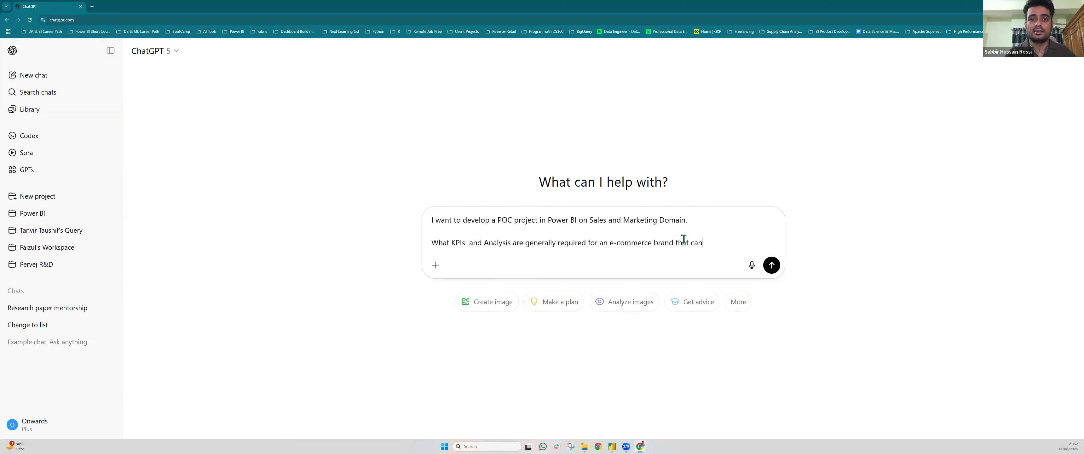
type(" help the business")
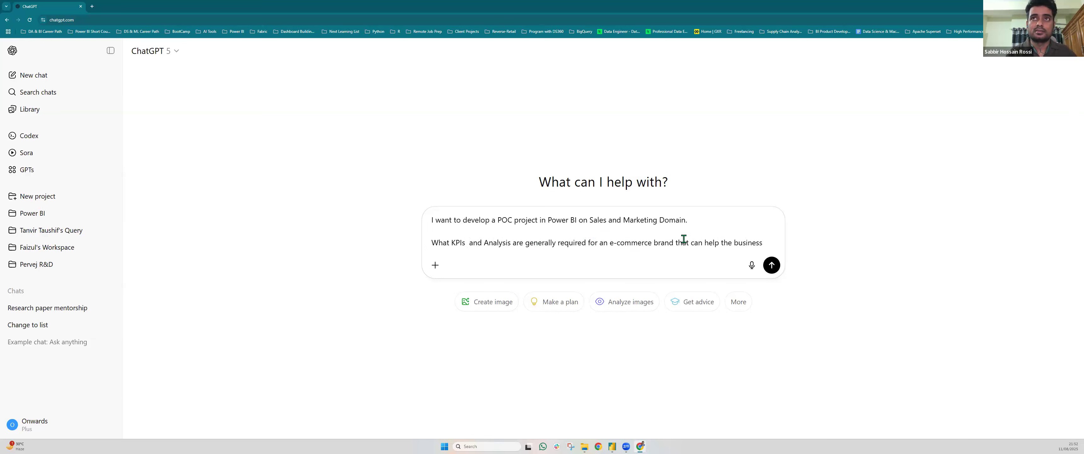
key("BackSpace")
key("BackSpace")
key("BackSpace")
key("BackSpace")
key("BackSpace")
key("BackSpace")
key("BackSpace")
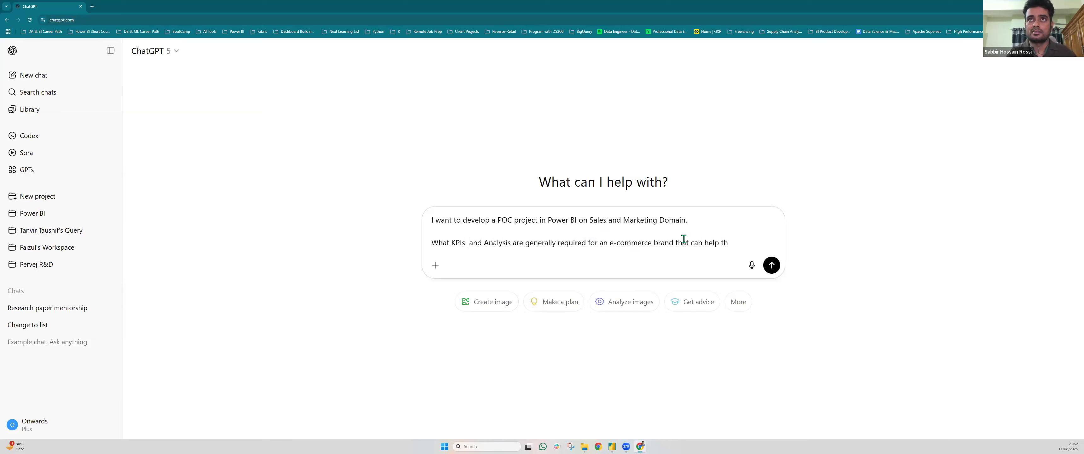
Finish the question with "make data-driven decision?" and submit the prompt
type("make ")
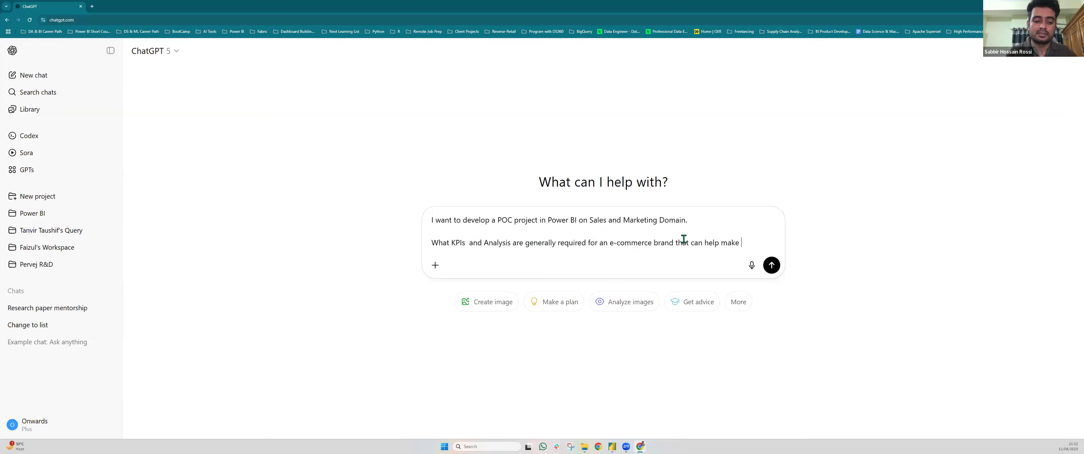
type("data-driven")
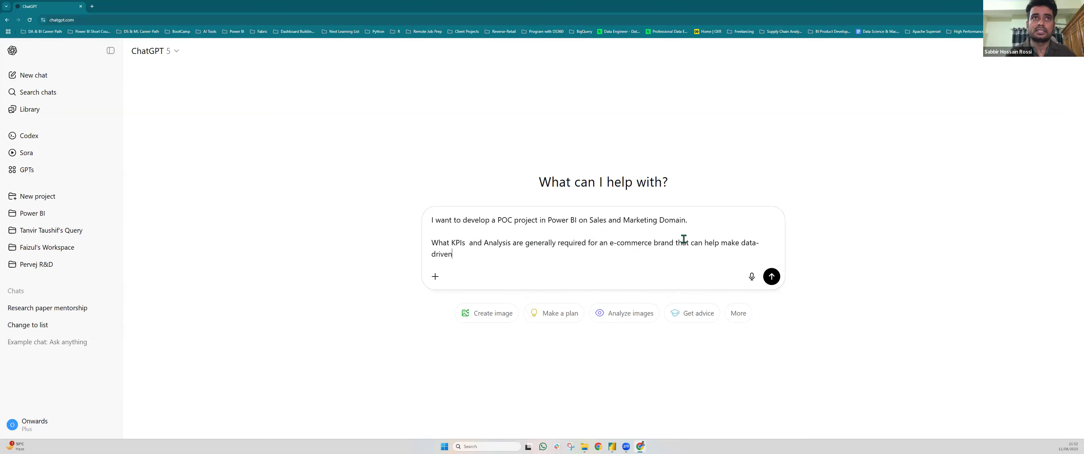
type(" decision")
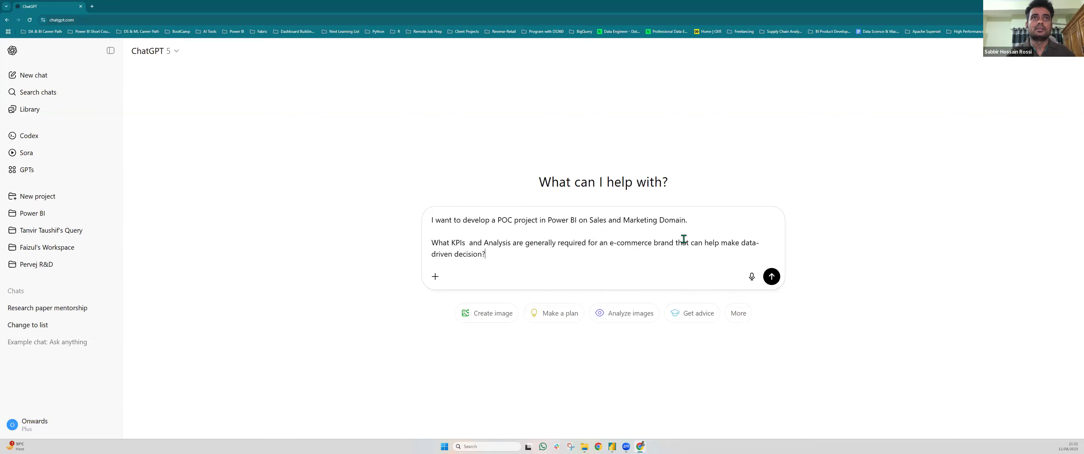
type("?")
key("Return")
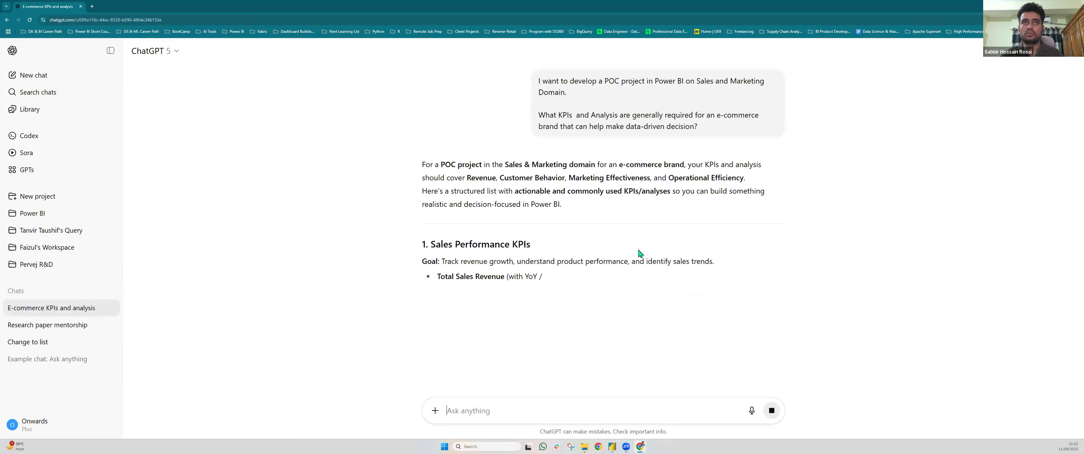
Enlarge the page and examine the answer's introduction and its Sales Performance KPIs section
key("ctrl+plus")
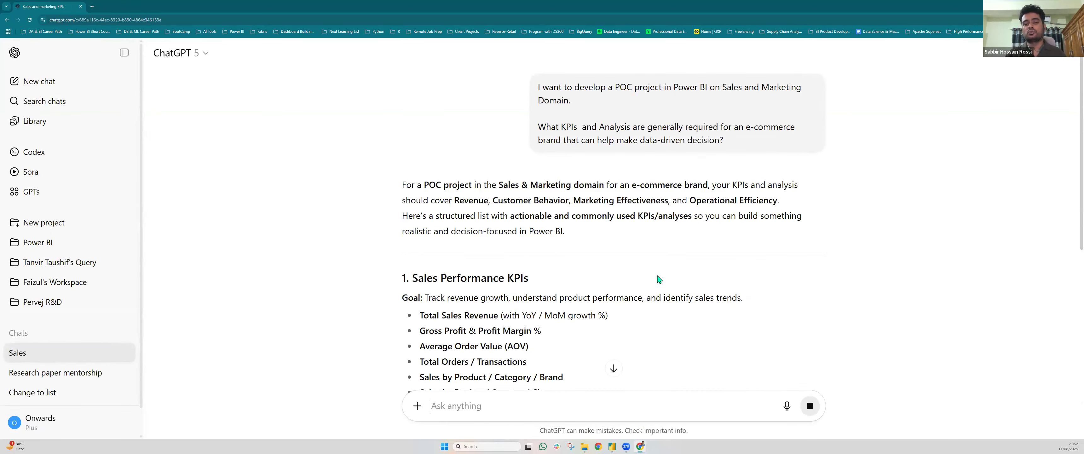
scroll(663, 291, "down", 2)
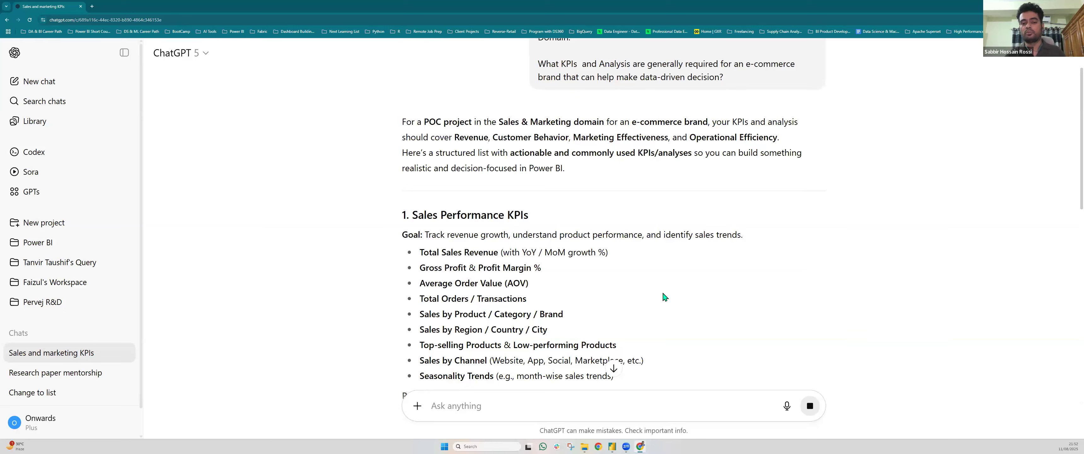
scroll(664, 297, "down", 1)
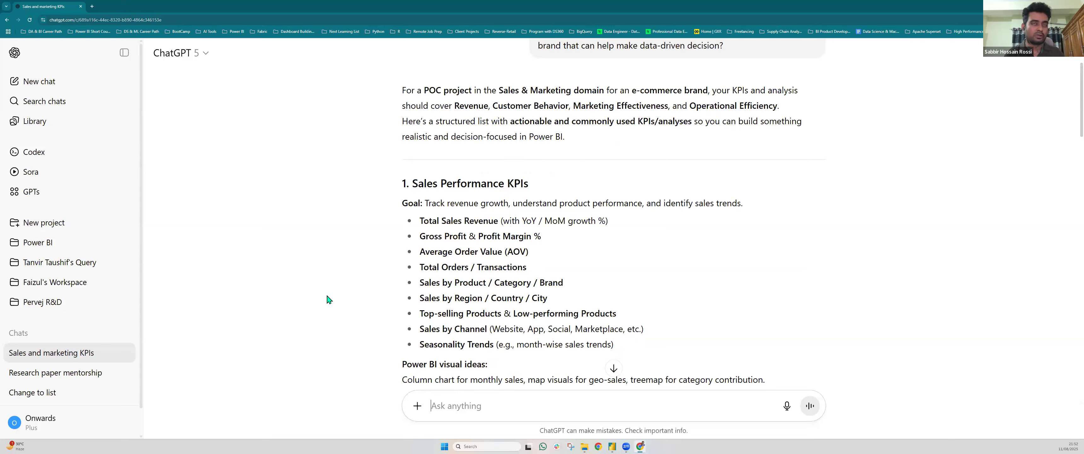
scroll(329, 298, "down", 1)
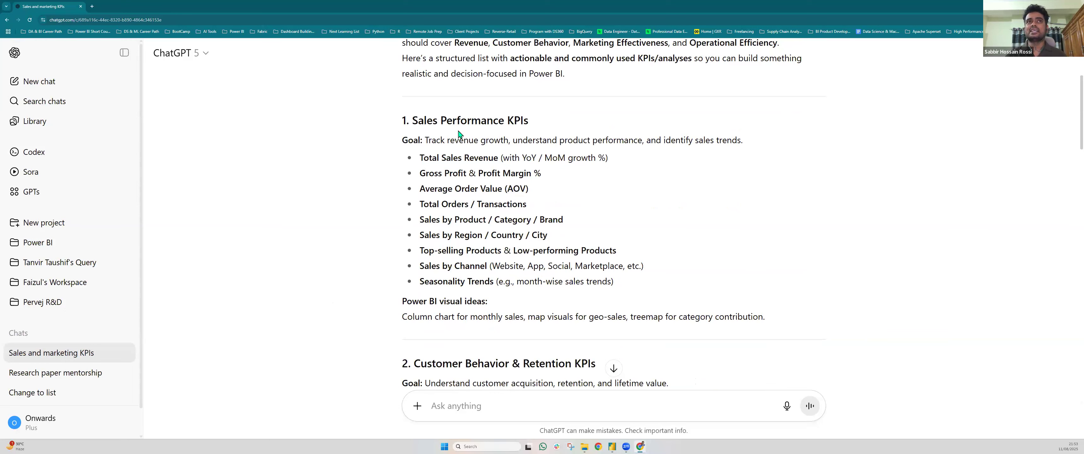
scroll(454, 216, "up", 2)
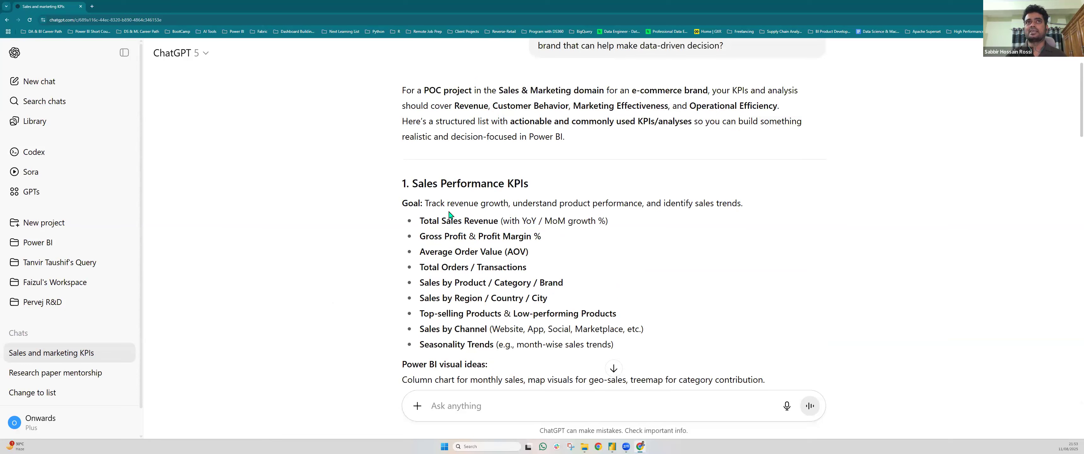
scroll(495, 148, "up", 1)
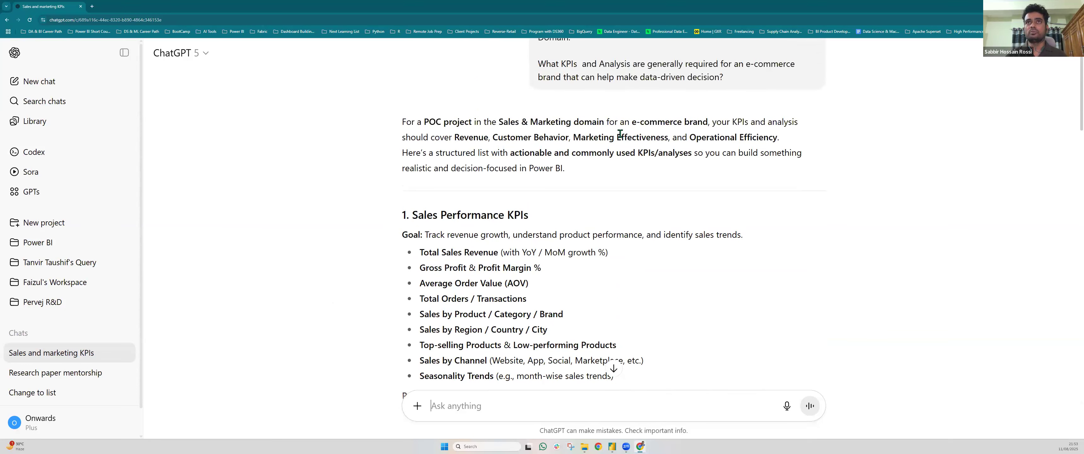
double_click(473, 139)
left_click_drag(573, 137, 664, 139)
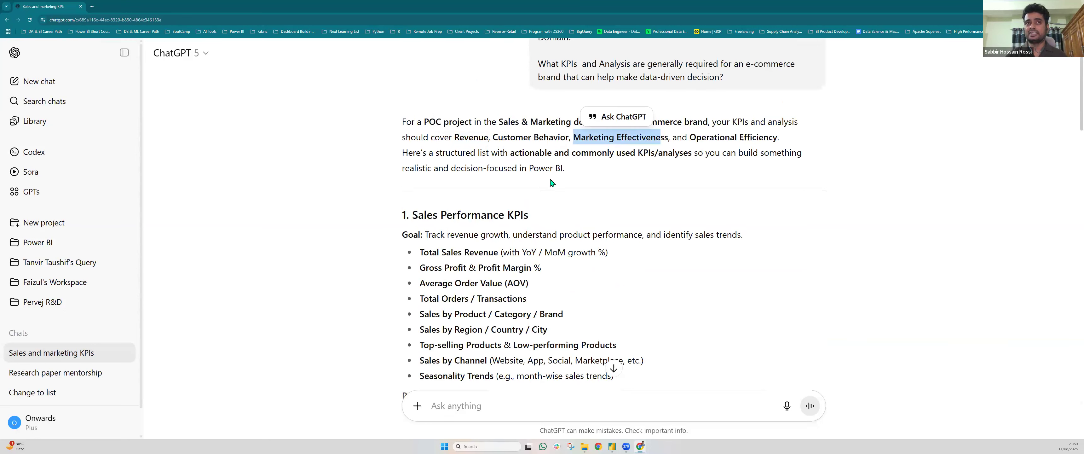
scroll(573, 197, "down", 1)
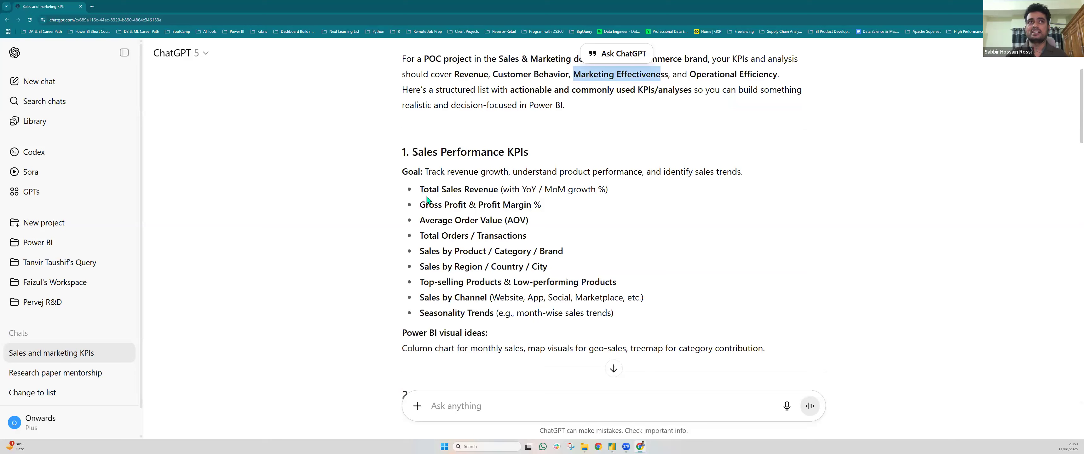
left_click_drag(420, 188, 493, 189)
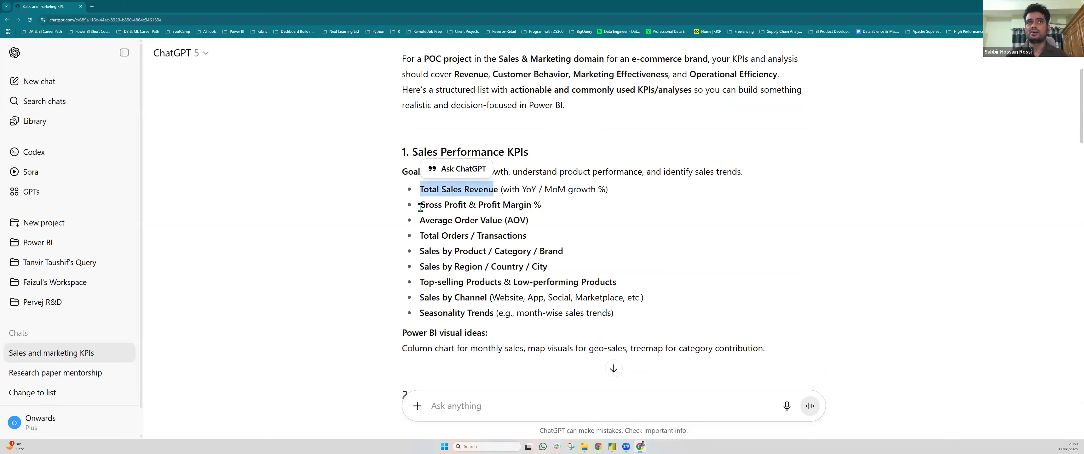
left_click(418, 204)
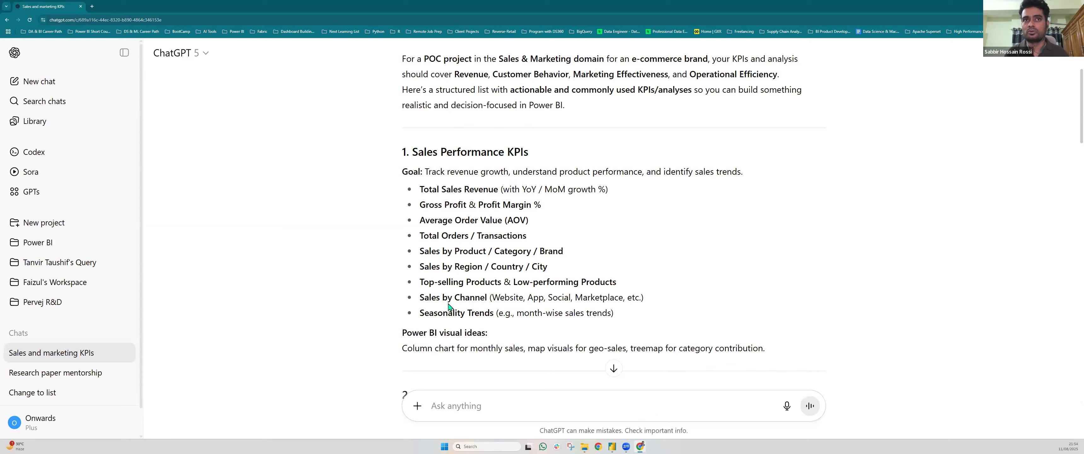
Examine the Customer Behavior & Retention, Marketing Effectiveness and Website & Conversion Funnel sections of the answer
scroll(467, 297, "down", 1)
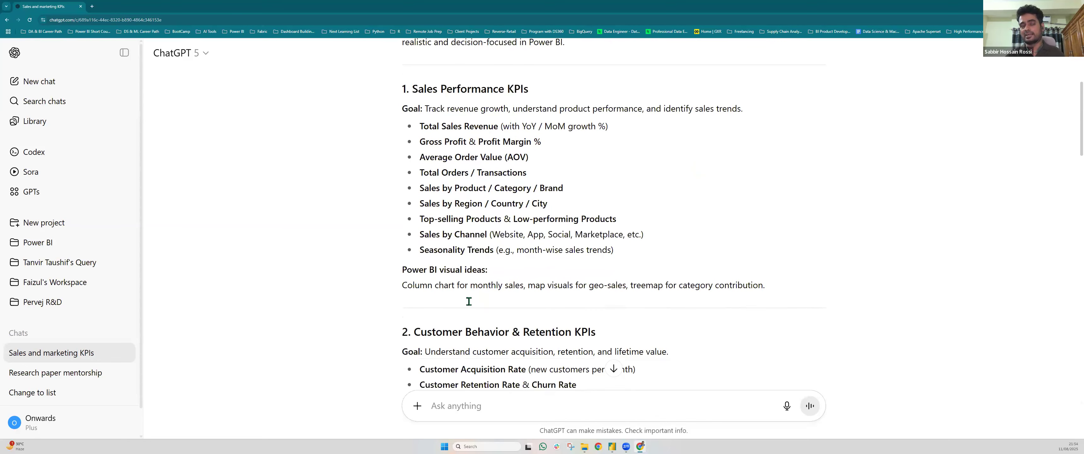
scroll(467, 299, "down", 2)
scroll(437, 294, "down", 1)
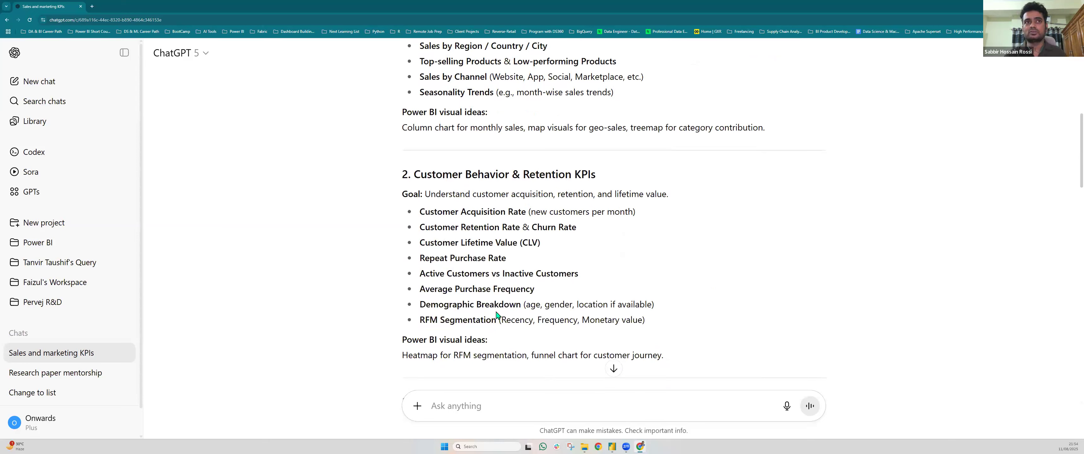
left_click_drag(435, 319, 497, 322)
left_click(465, 271)
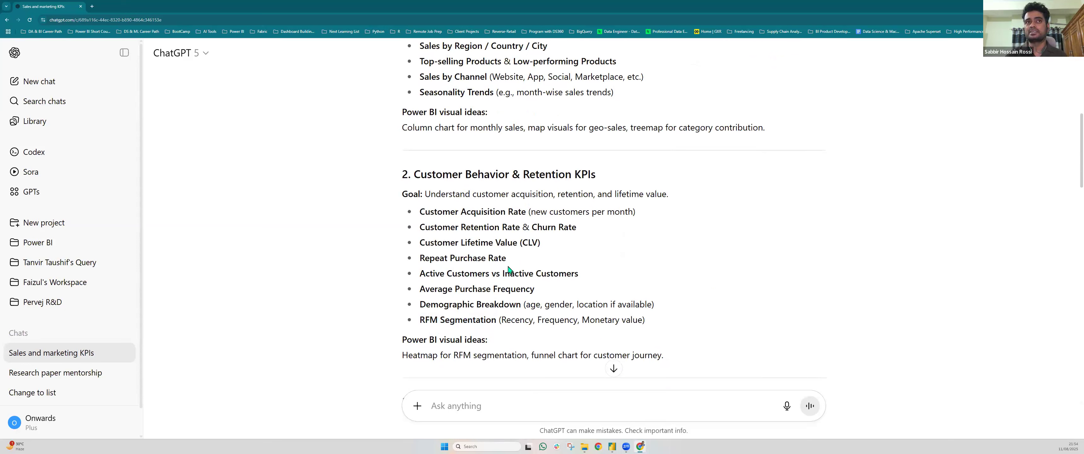
scroll(501, 265, "down", 2)
scroll(504, 256, "down", 5)
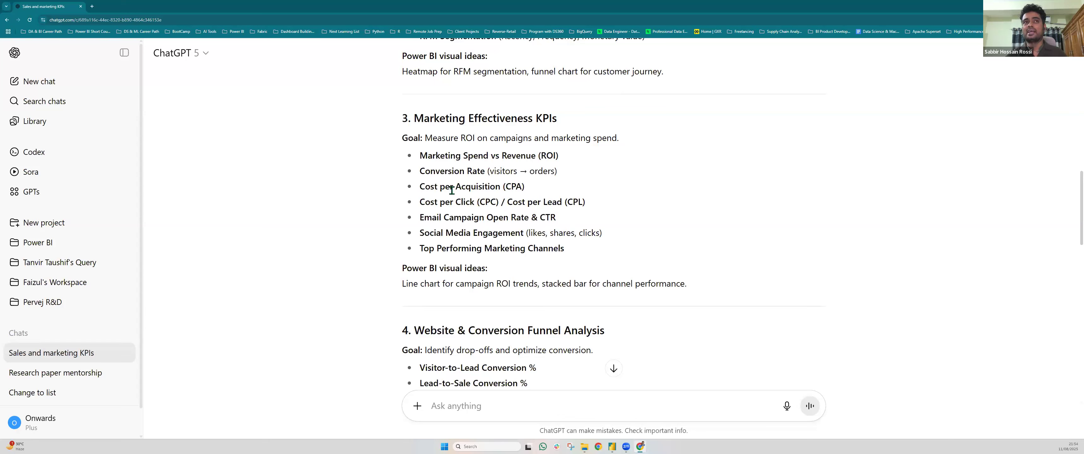
double_click(486, 186)
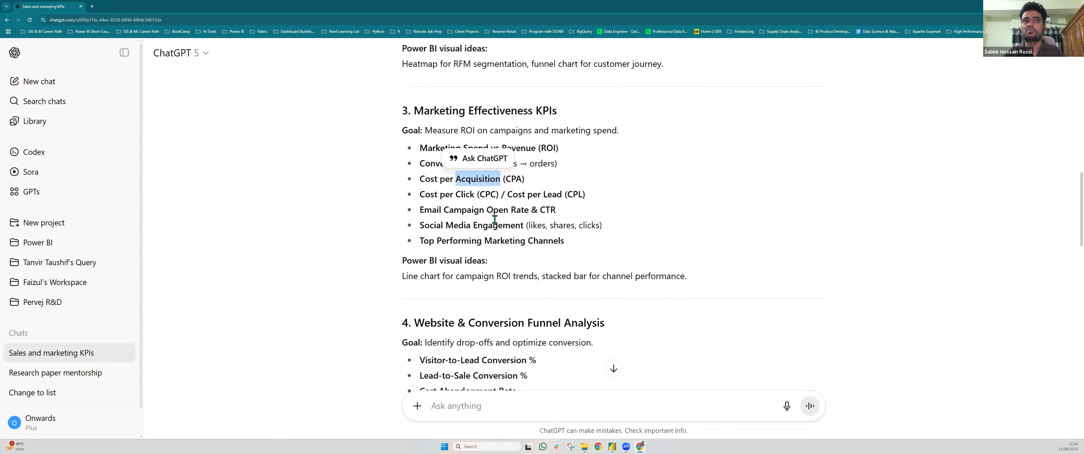
scroll(492, 221, "down", 3)
scroll(492, 222, "down", 3)
scroll(491, 222, "up", 5)
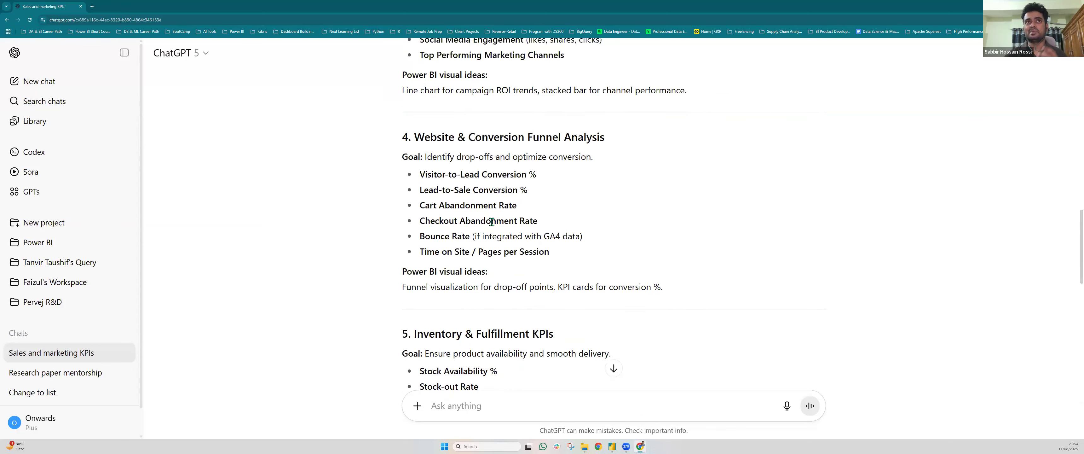
left_click(510, 195)
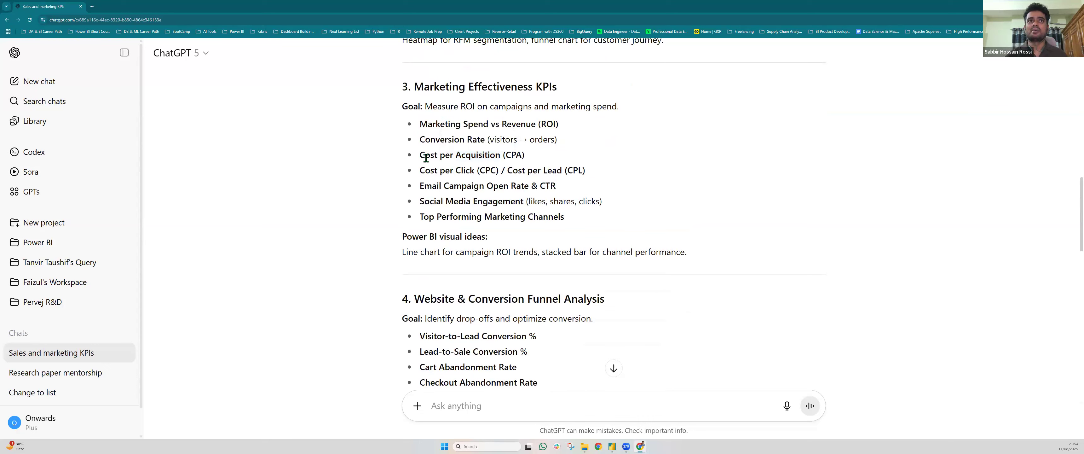
Copy "Cost per Acquisition (CPA)" from the Marketing Effectiveness list and submit the follow-up question "What is Cost per Acquisition (CPA)?"
left_click_drag(419, 155, 526, 155)
key("ctrl+c")
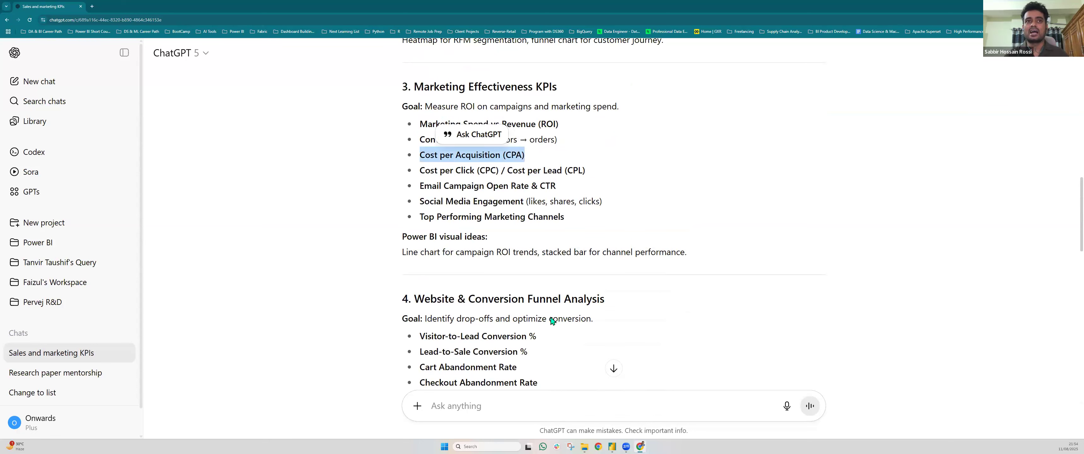
scroll(544, 373, "down", 10)
type("What is")
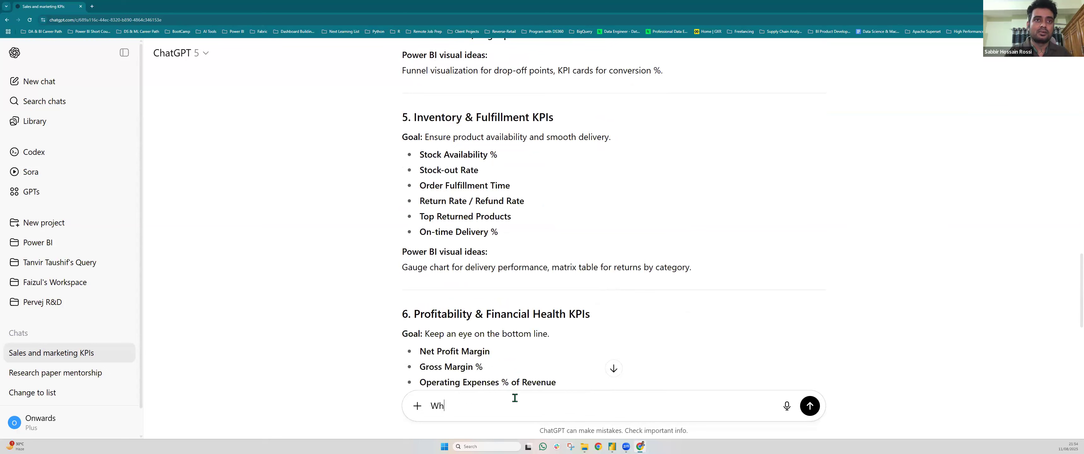
key("ctrl+v")
type("?")
key("Return")
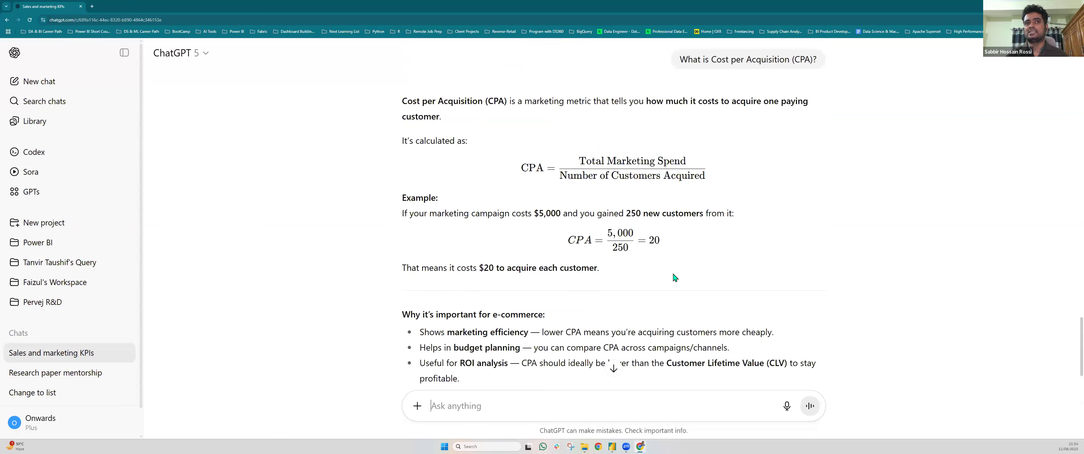
Examine the Cost per Acquisition answer's formula, worked example and section on its importance for e-commerce
scroll(675, 277, "down", 3)
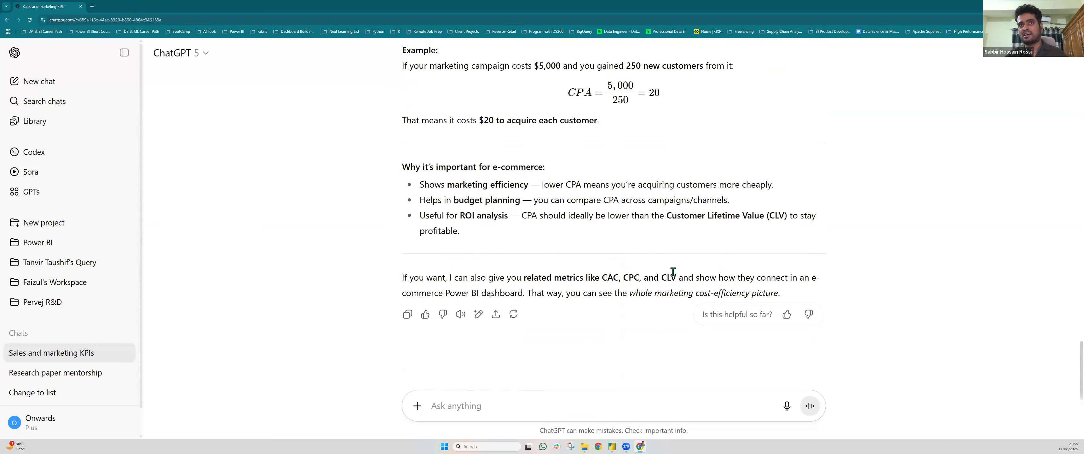
scroll(673, 271, "up", 2)
scroll(673, 276, "up", 3)
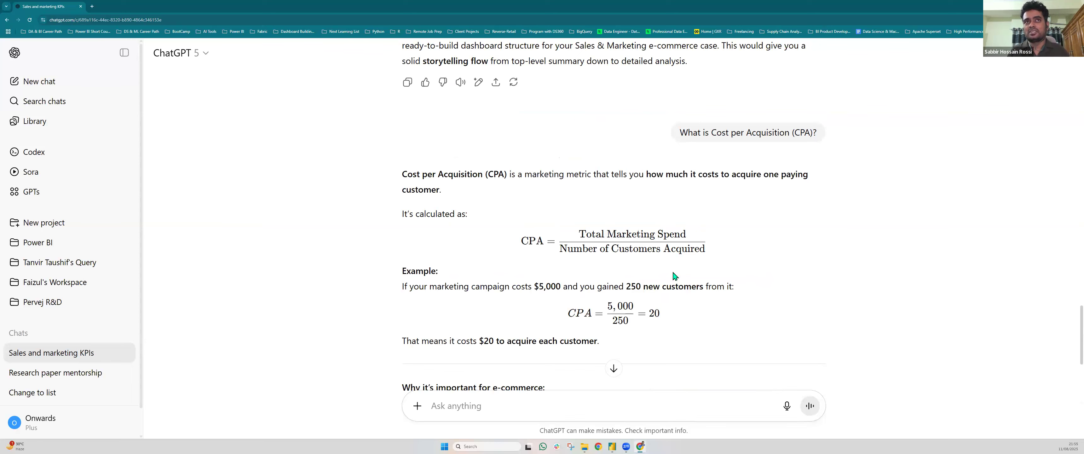
scroll(673, 290, "down", 3)
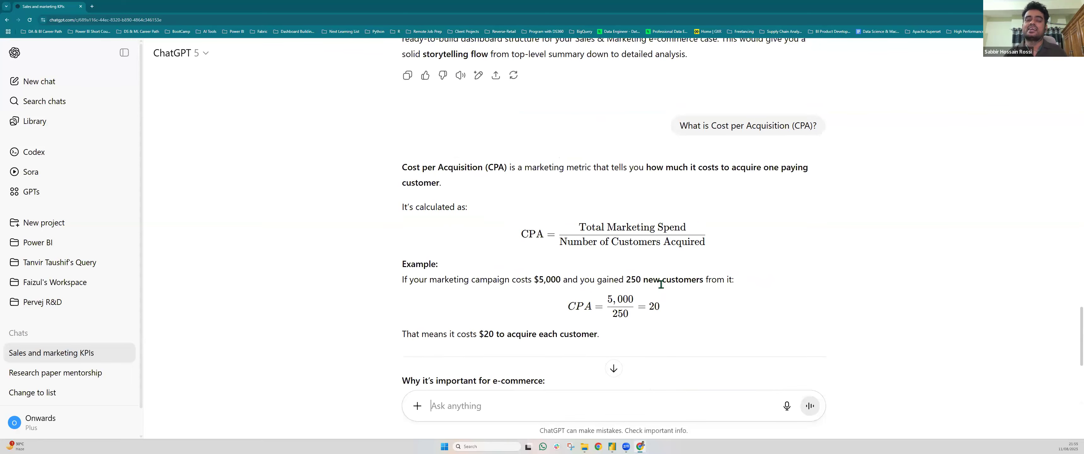
scroll(496, 403, "down", 2)
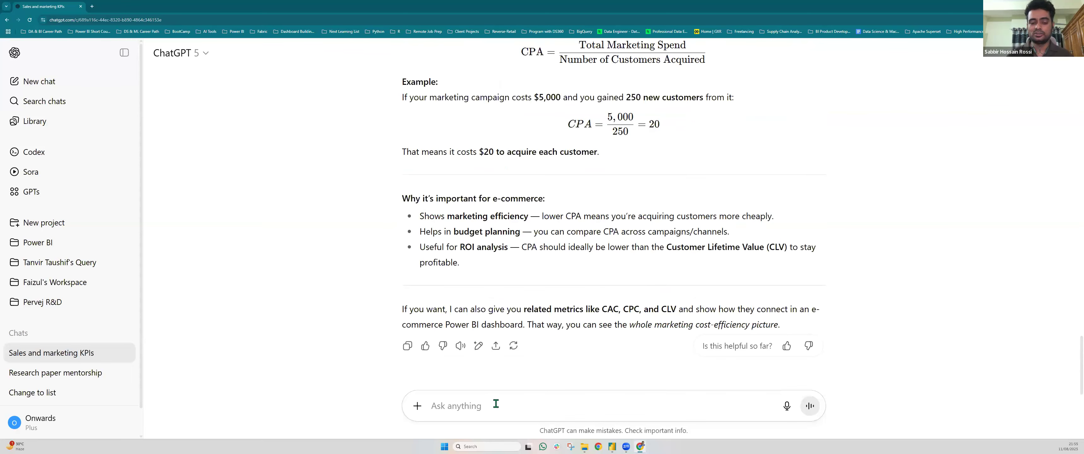
Start a new prompt with "Can you prepare the required dataset and"
type("Cu")
key("BackSpace")
key("BackSpace")
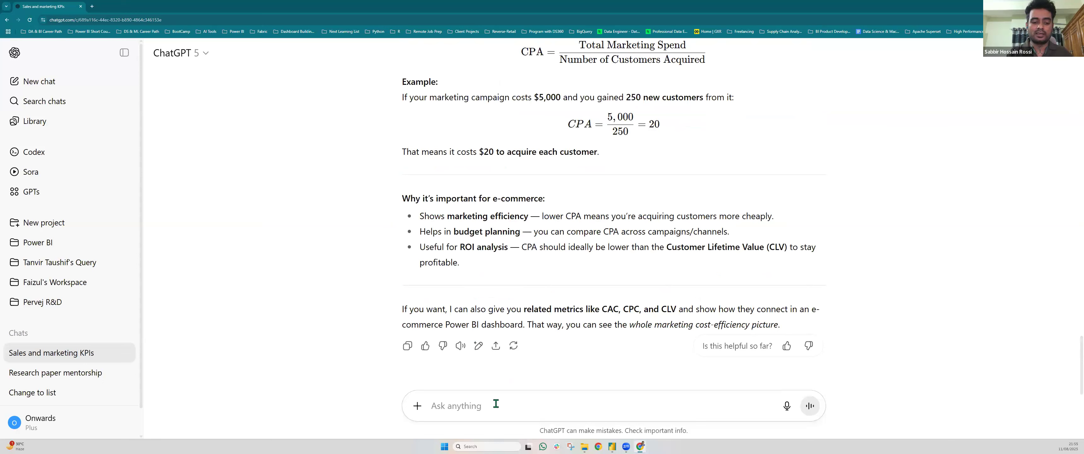
type("Can y")
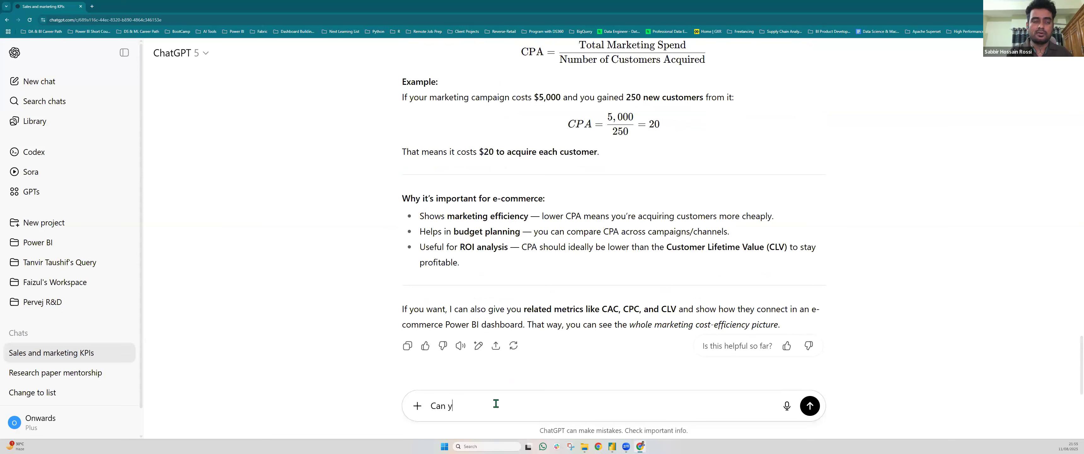
type("ou prepare the required")
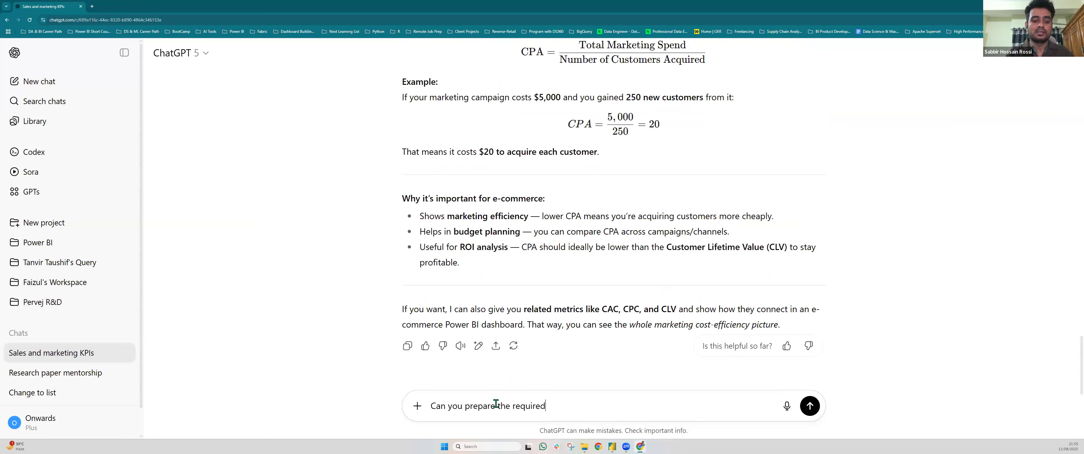
type(" dataset and")
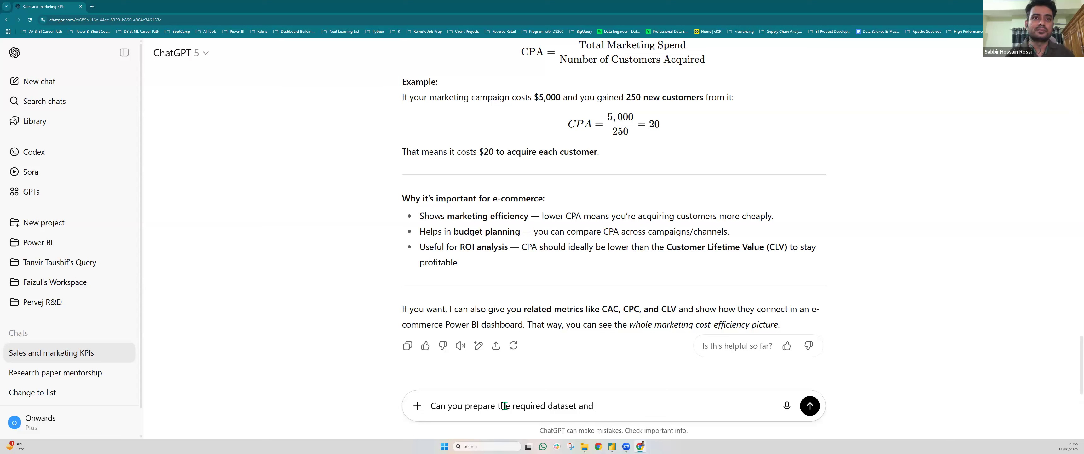
left_click_drag(505, 406, 465, 411)
left_click(465, 411)
type("a")
left_click(612, 409)
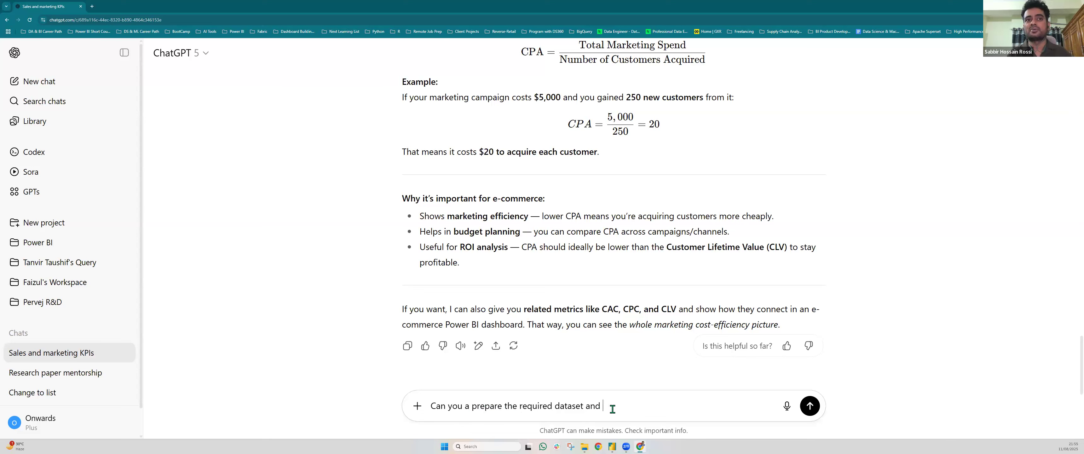
left_click(468, 410)
key("BackSpace")
key("BackSpace")
key("BackSpace")
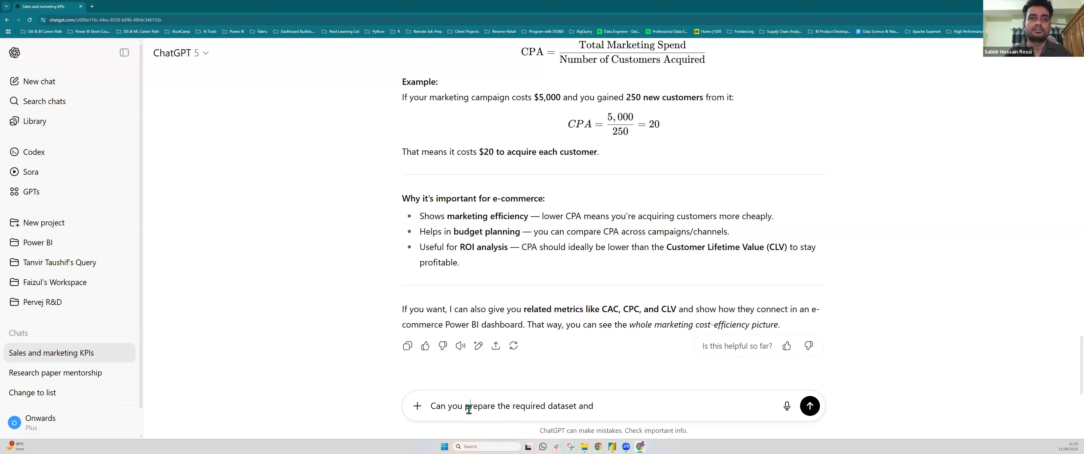
Replace "the required" in the drafted prompt with "a sample"
key("BackSpace")
key("BackSpace")
key("BackSpace")
type("a")
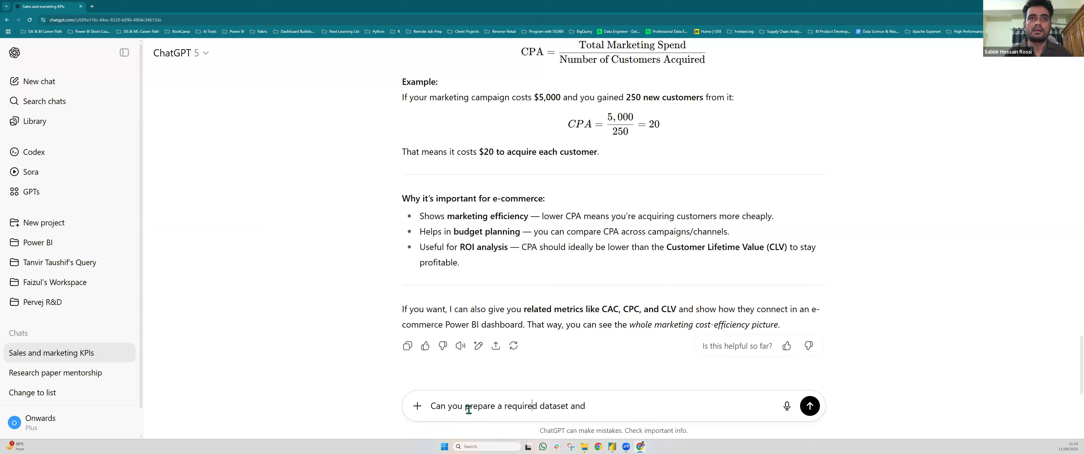
key("BackSpace")
key("BackSpace")
key("BackSpace")
key("BackSpace")
key("BackSpace")
key("BackSpace")
key("BackSpace")
key("BackSpace")
type("samp")
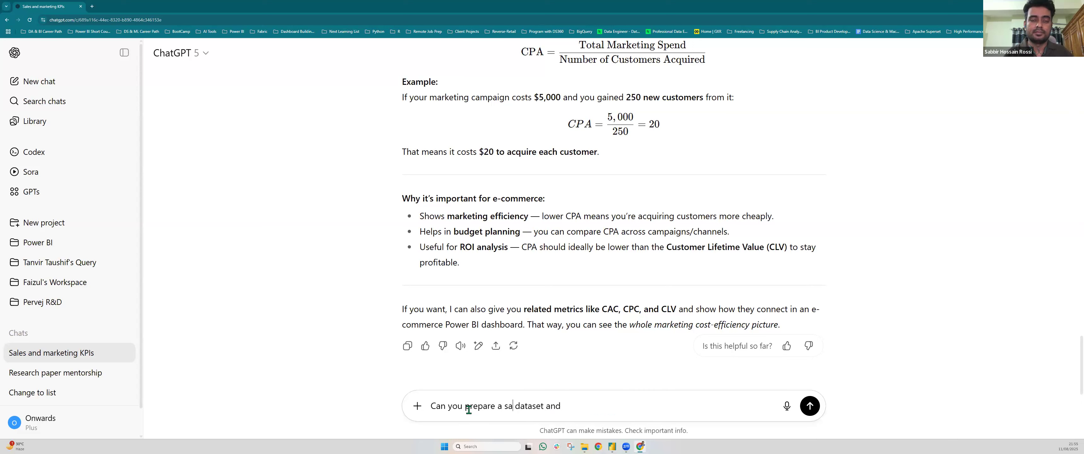
type("le")
Complete the prompt's first sentence with "to build the dashboard?" after "dataset" and remove the leftover "and"
key("ctrl+Right")
key("ctrl+Right")
type("t")
type("o build the dash")
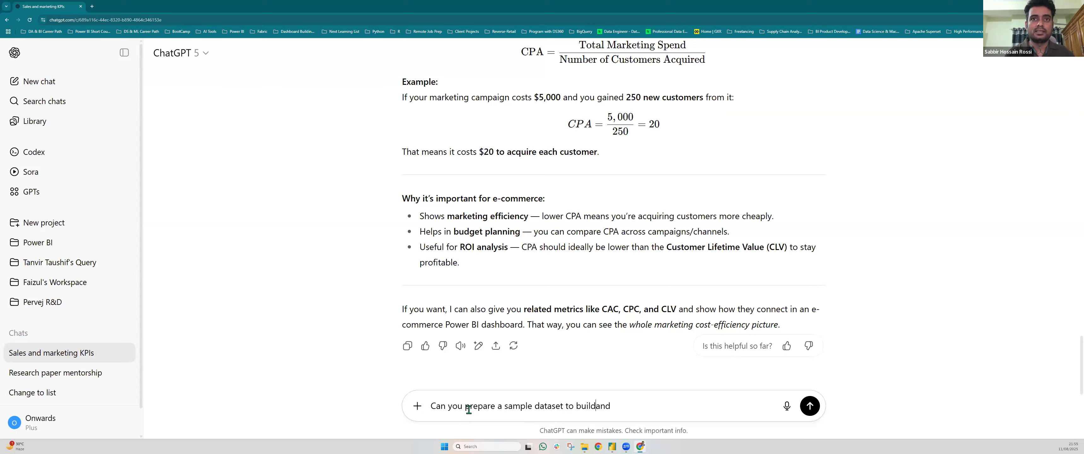
type("board ")
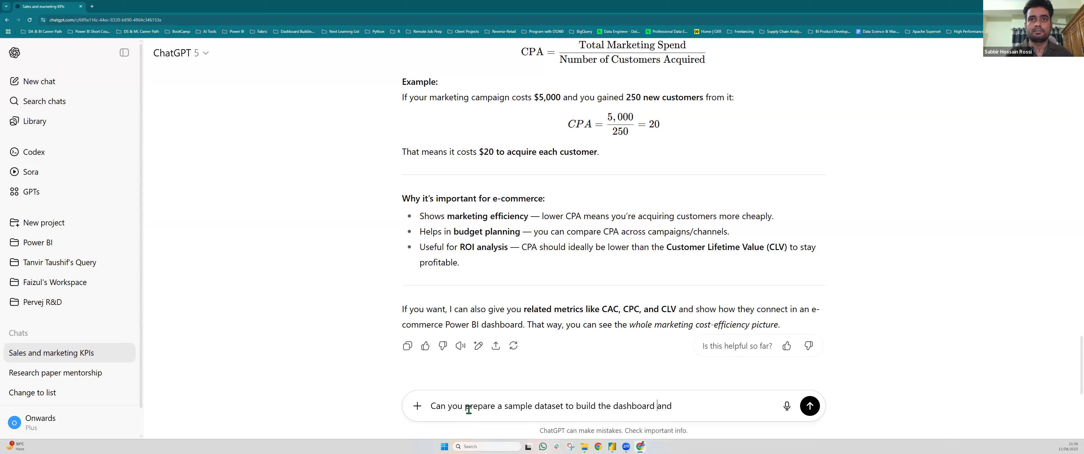
type("?")
key("Delete")
key("Delete")
key("Delete")
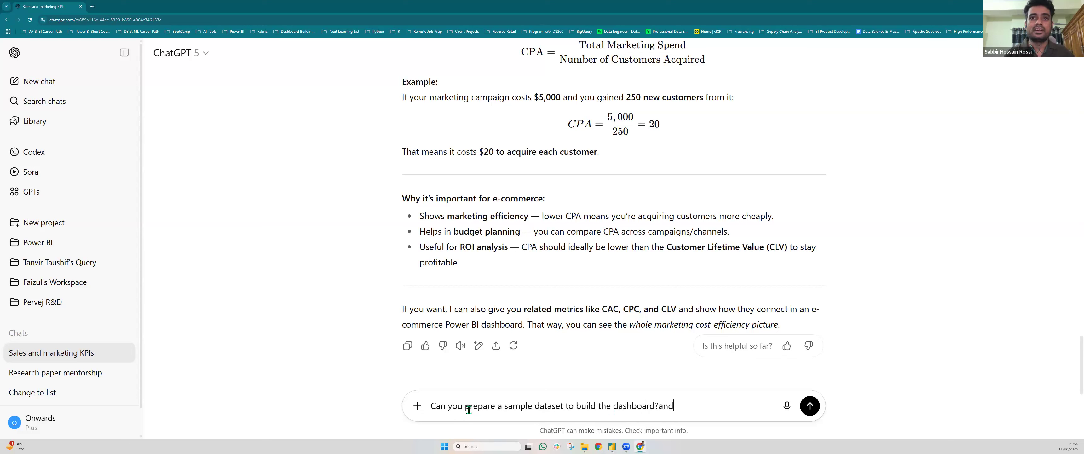
Add the second line "Please provide me the dax to find the KPI you mentioned earlier" and submit the prompt
key("shift+Return")
type("Please provide me")
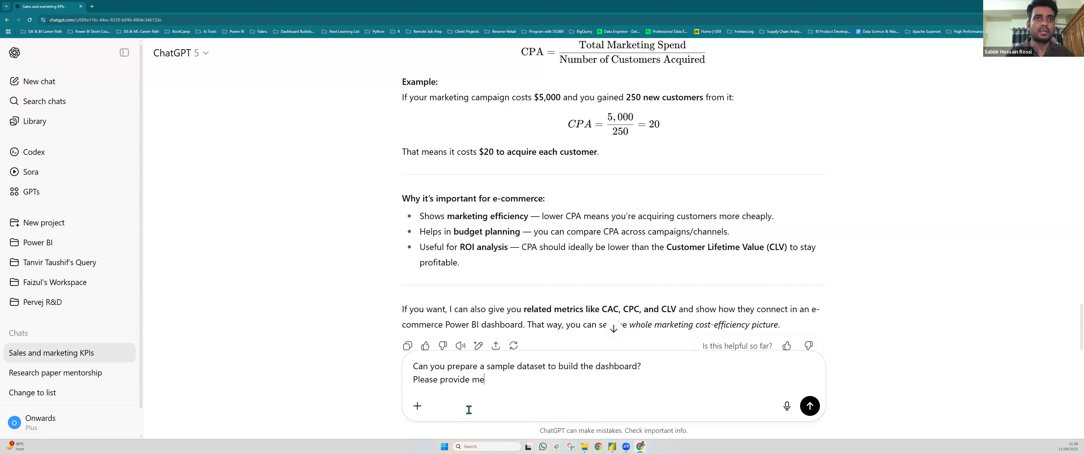
type(" the dax to ")
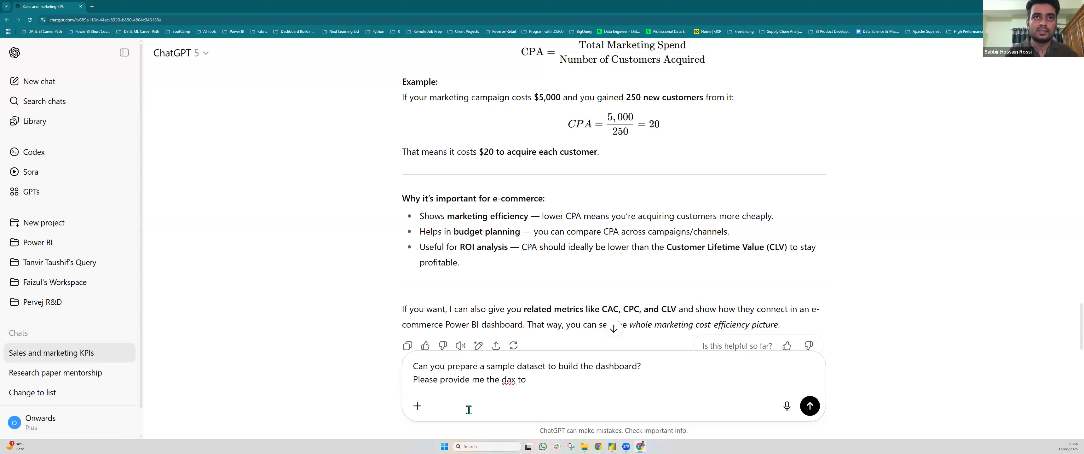
type("find the KP")
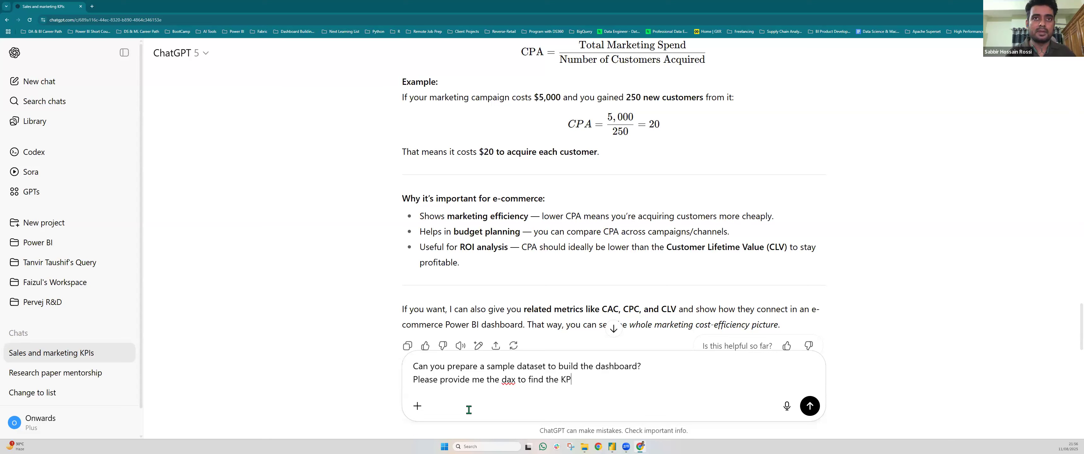
type("I you ment")
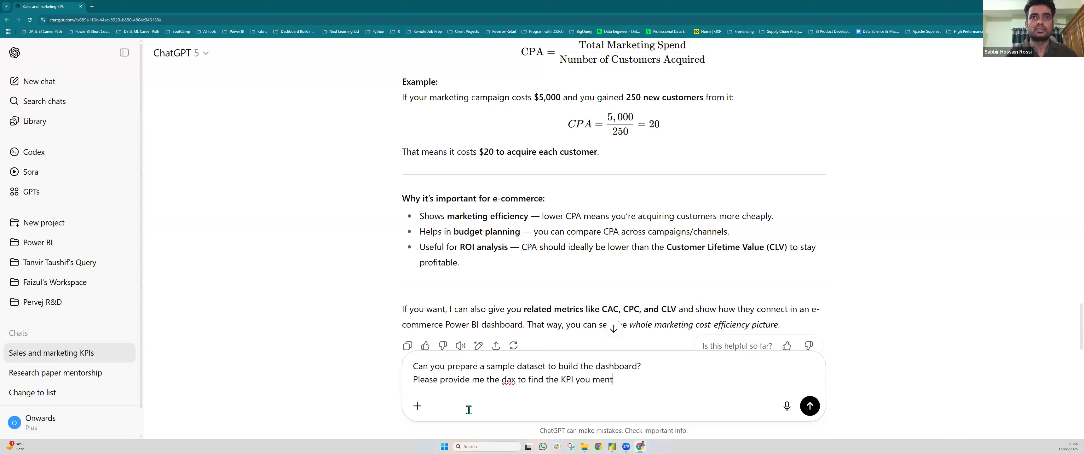
type("ioned earlier")
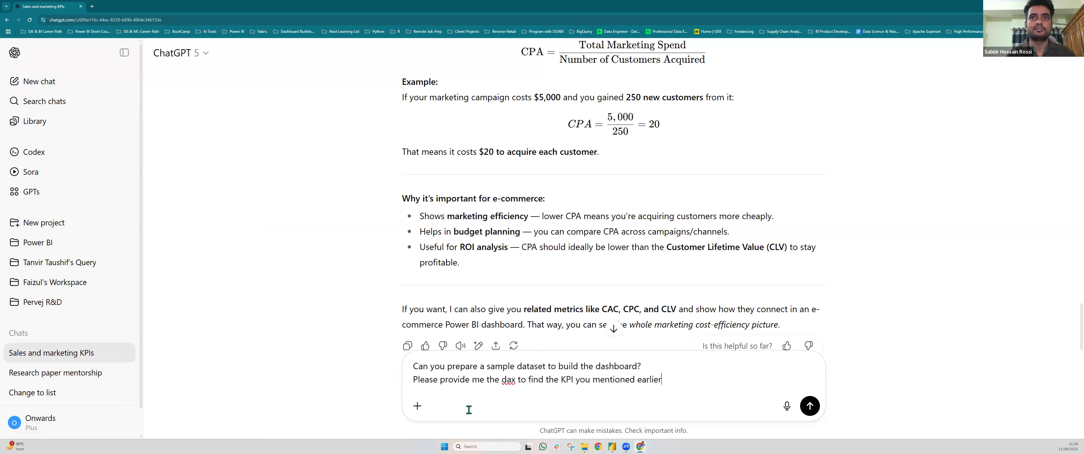
key("Return")
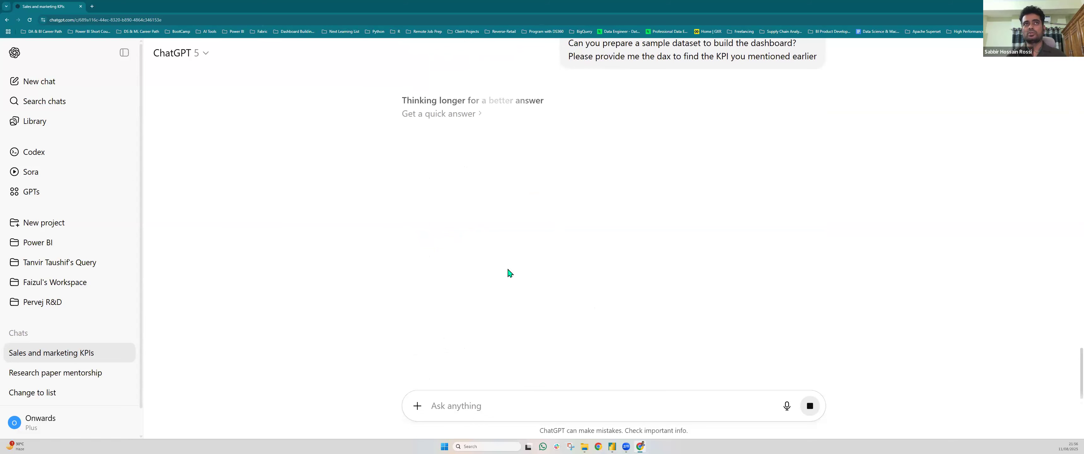
View the list of available GPT models and leave the selection as is
left_click(208, 54)
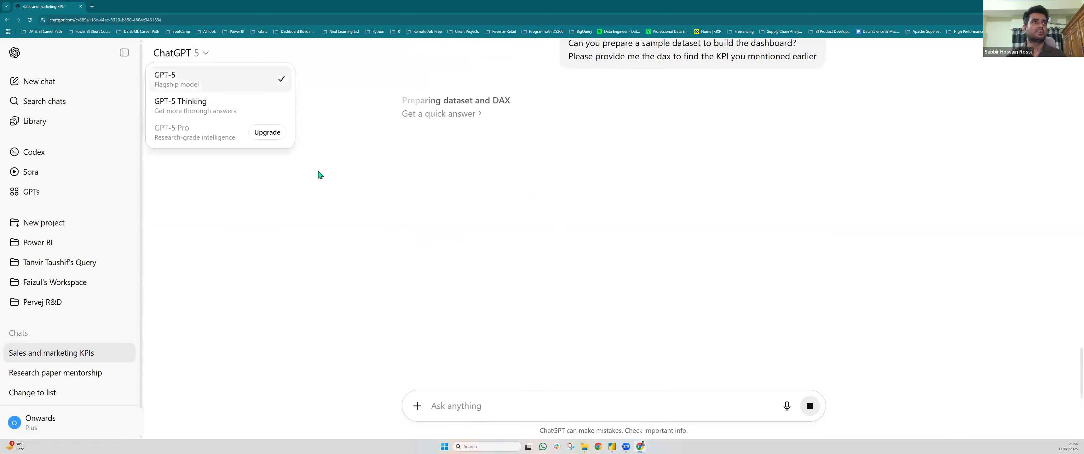
left_click(310, 217)
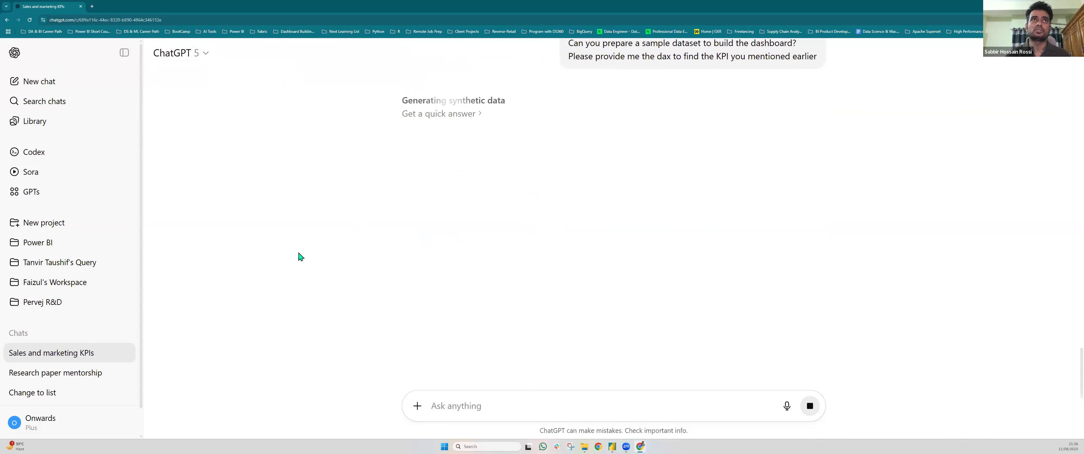
Switch to Excel with the fashion retail sales data cleaned workbook and enlarge the sheet for reading
key("alt+Tab")
double_click(236, 126)
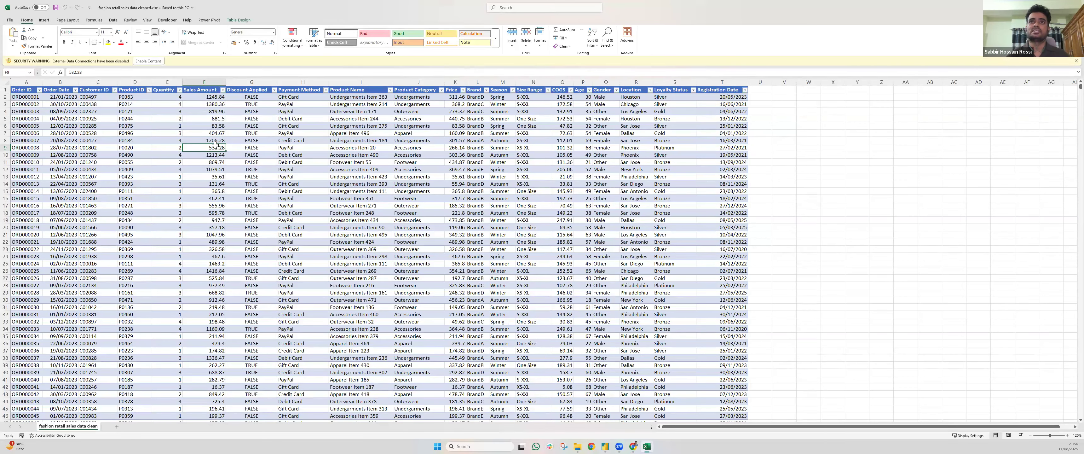
scroll(212, 146, "up", 2, "ctrl")
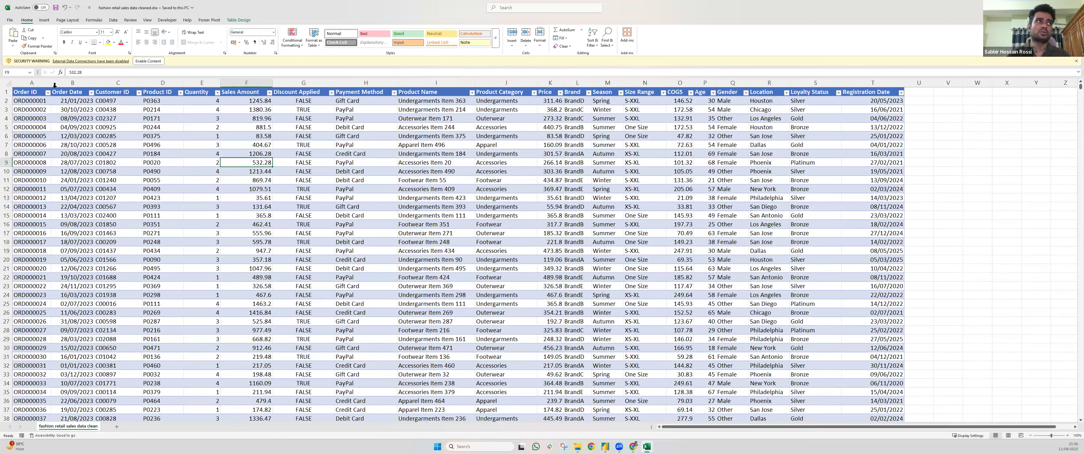
scroll(113, 88, "up", 3)
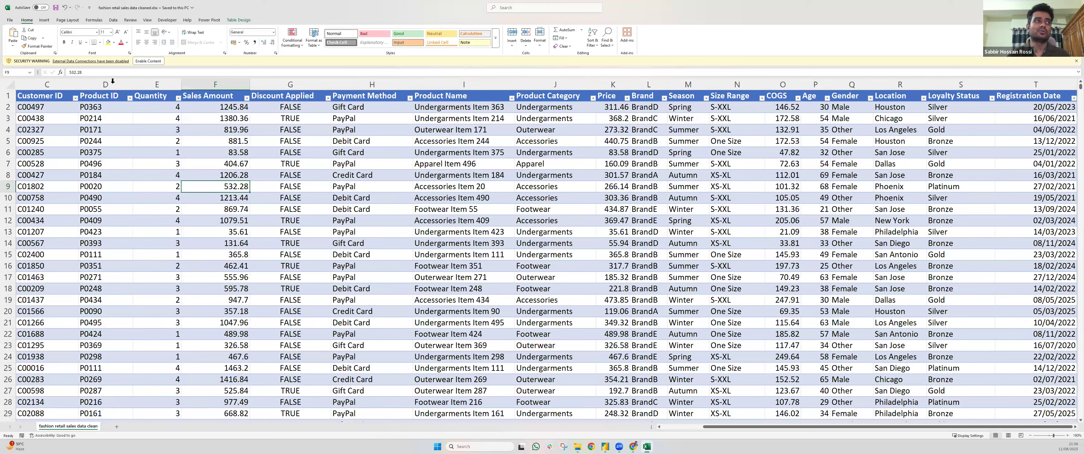
Highlight the Customer ID, Product ID, Sales Amount, Payment Method and Product Category columns one after another to review them
left_click(47, 84)
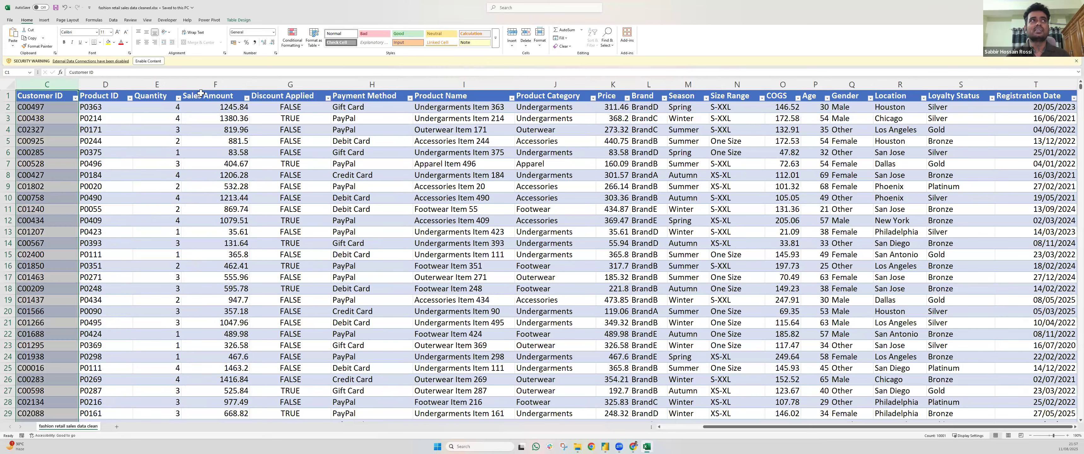
left_click(106, 84)
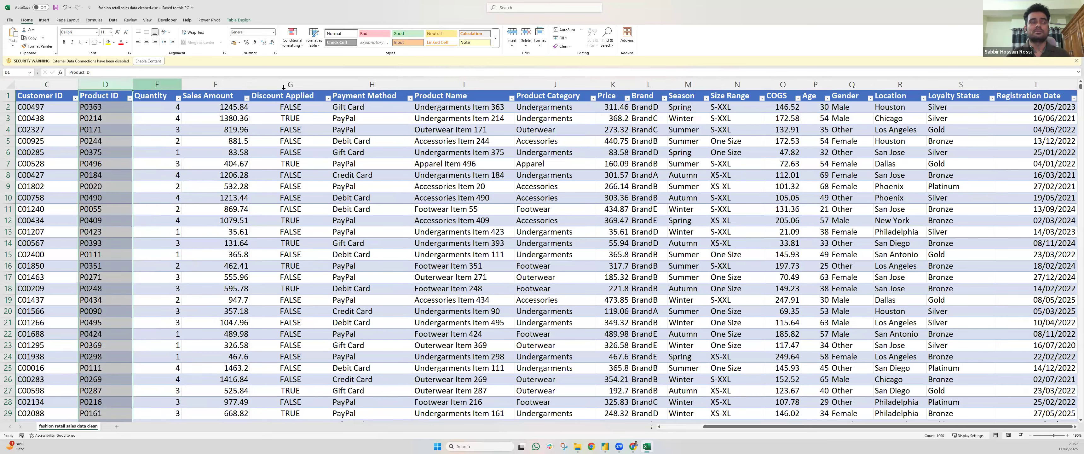
left_click(216, 84)
left_click(313, 85)
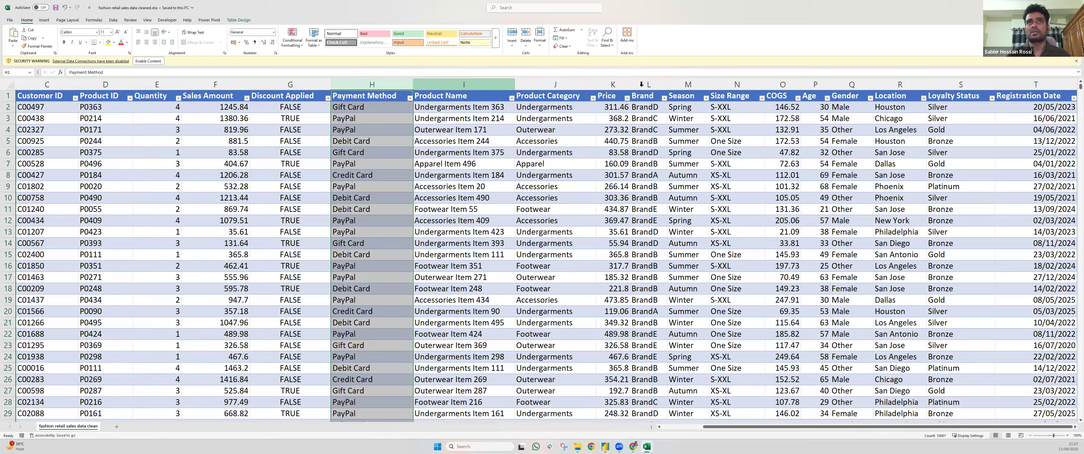
left_click(551, 85)
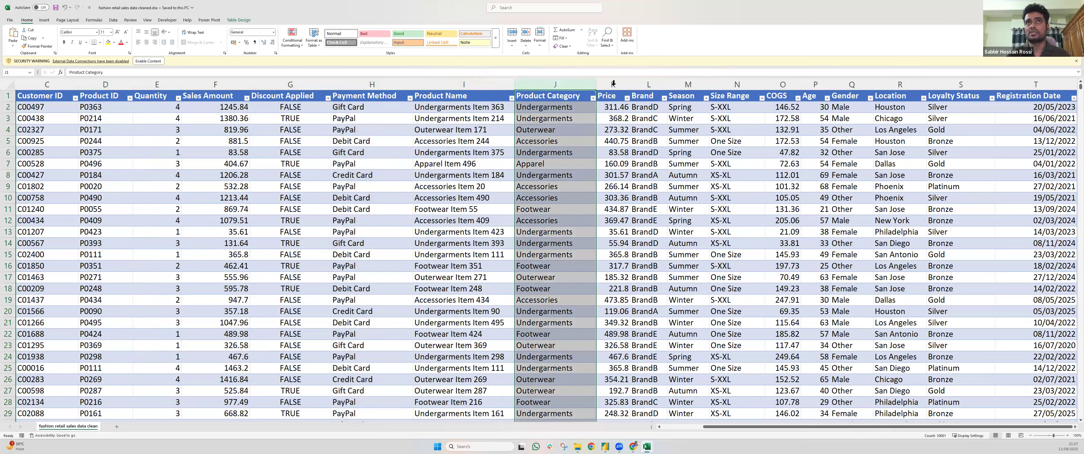
Filter the Product Category column to Accessories only, and remove the filter again after viewing the rows
left_click(593, 98)
left_click(544, 181)
left_click(543, 187)
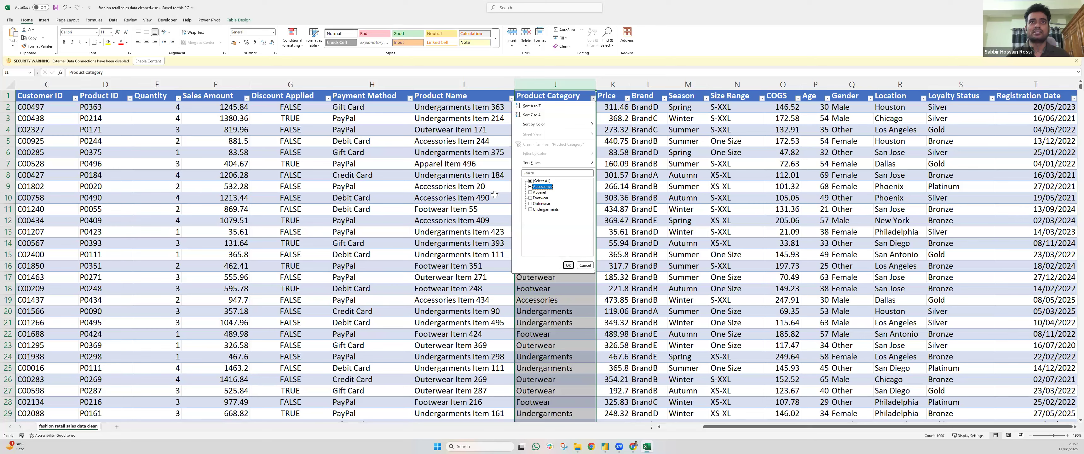
key("Return")
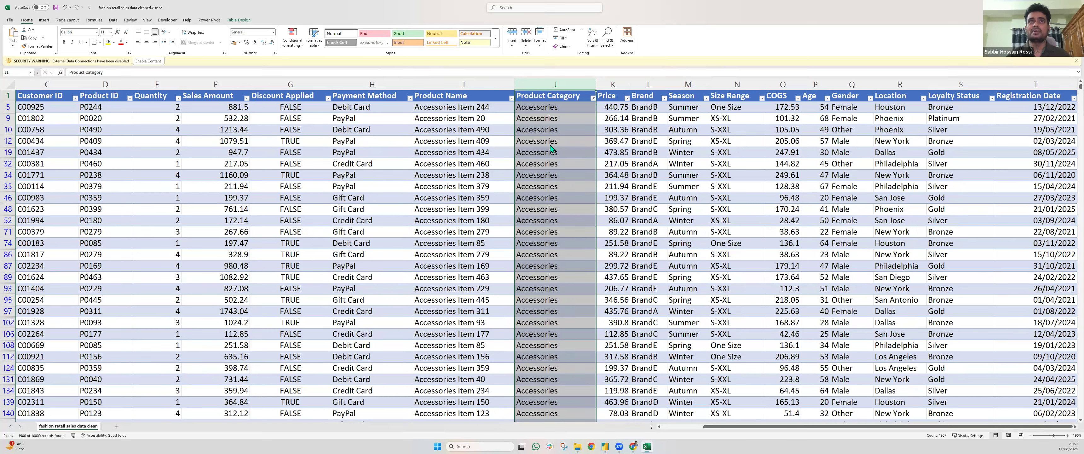
key("c")
Highlight the Price, Brand, Season and Size Range columns one after another to review the product attributes
left_click(610, 107)
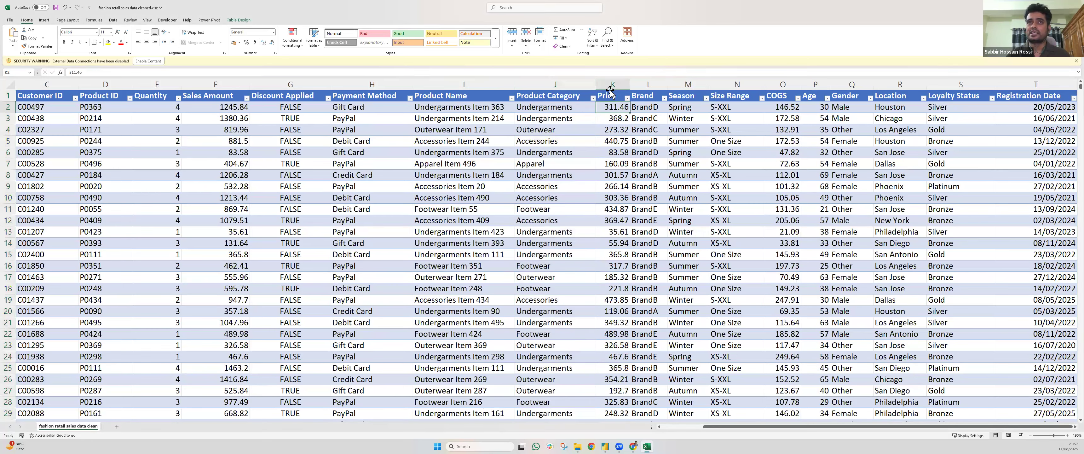
left_click(618, 83)
left_click(650, 83)
left_click(691, 84)
left_click(744, 83)
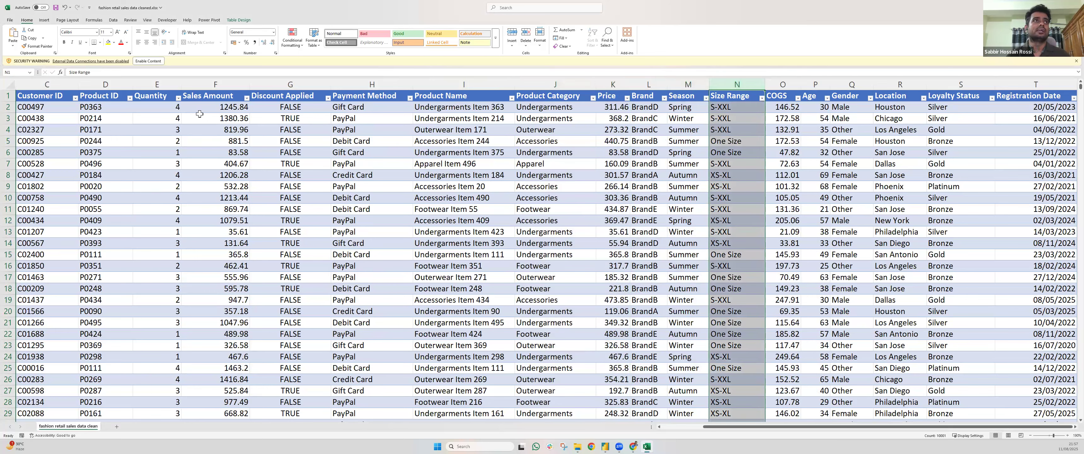
left_click(688, 84)
scroll(694, 102, "right", 2)
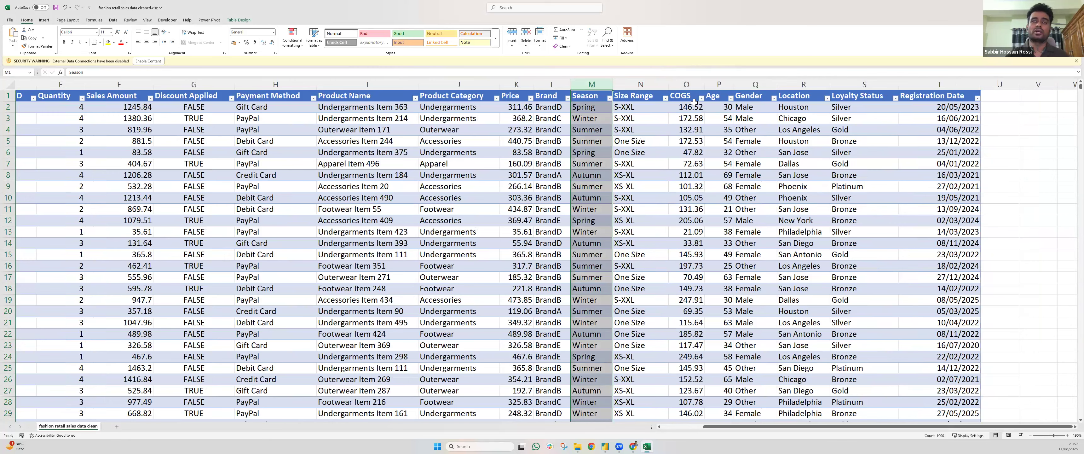
Move to the first value of the COGS column to review the cost data
key("Left")
key("Down")
key("Right")
key("Right")
key("Right")
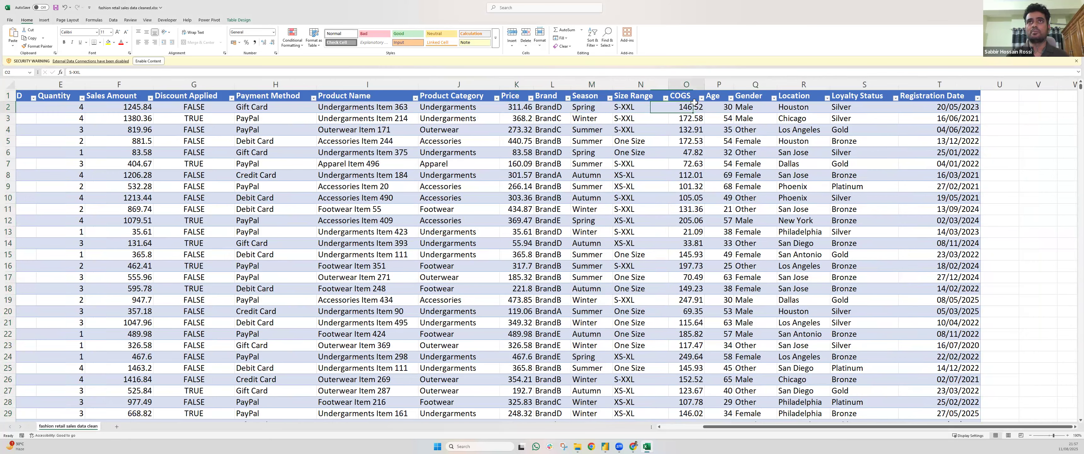
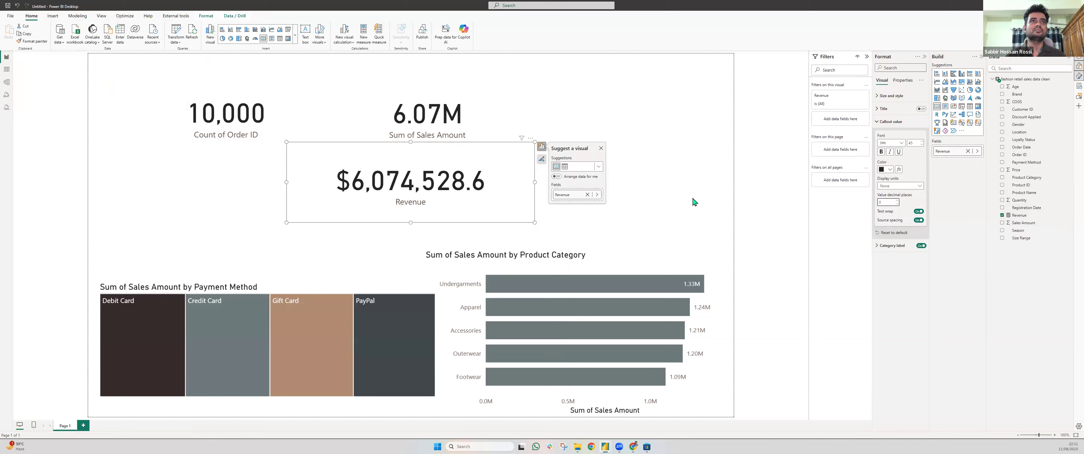
Insert a Q&A visual on a new report page, enlarged and placed near the middle of the canvas
left_click(694, 198)
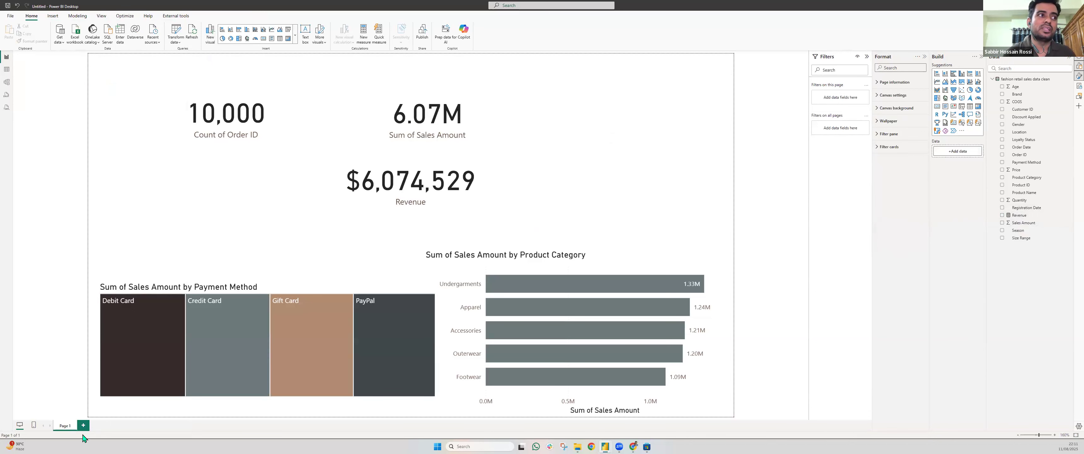
left_click(84, 425)
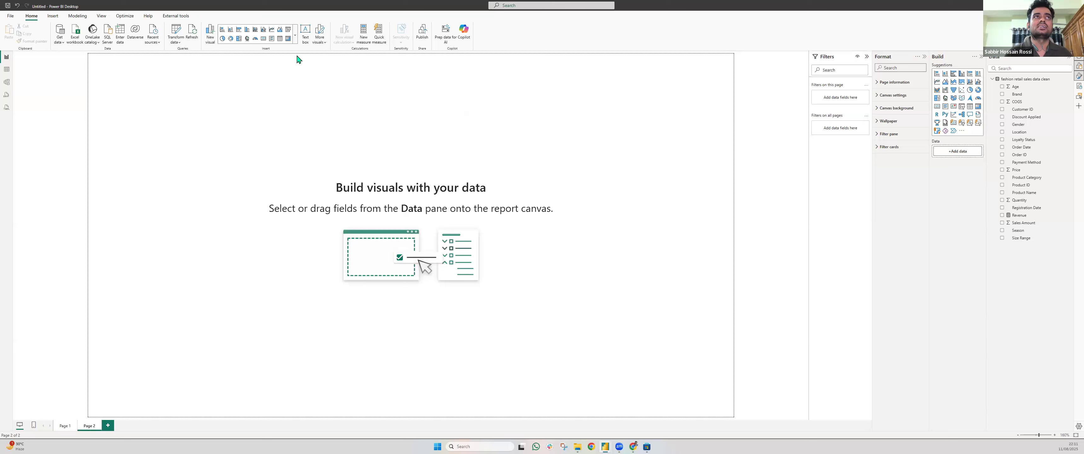
left_click(295, 35)
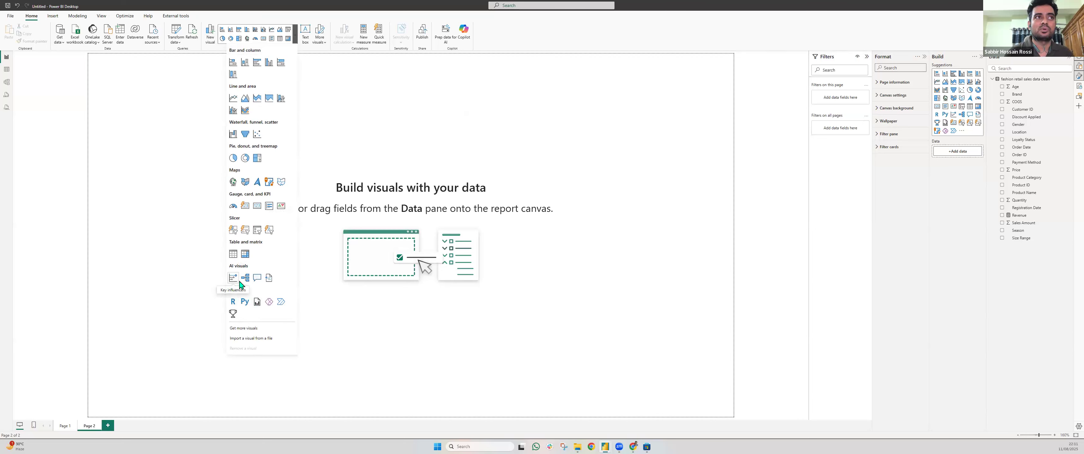
left_click(257, 277)
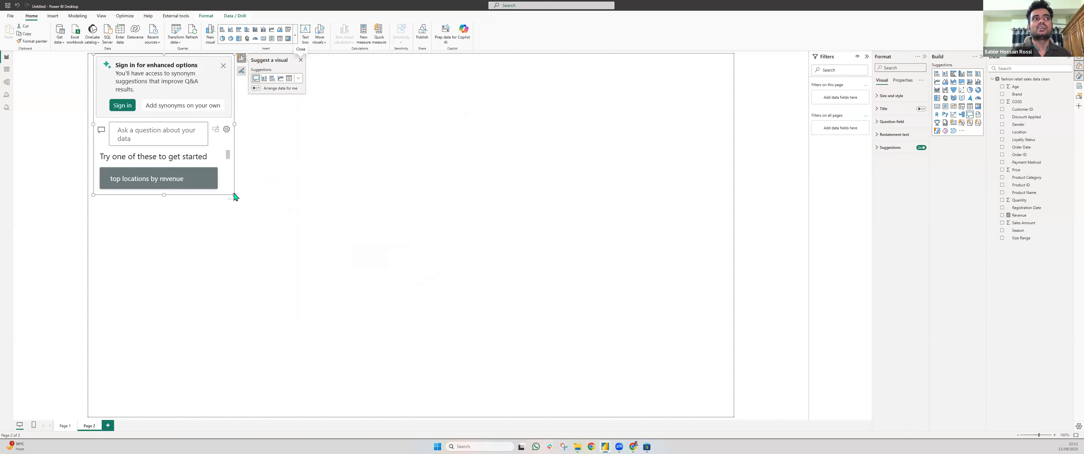
left_click_drag(234, 195, 487, 238)
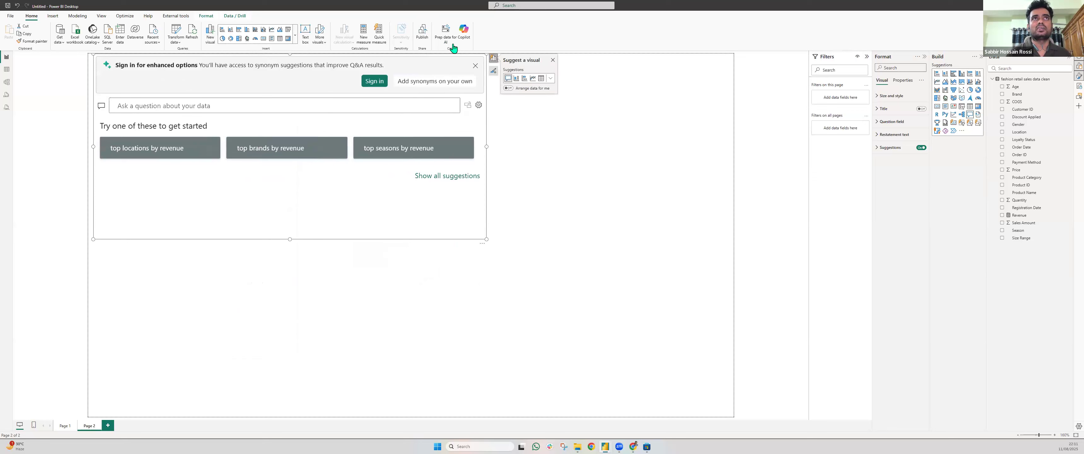
left_click_drag(414, 231, 491, 312)
Ask the Q&A visual for TOP 5 SOLD fashion retail sales data clean product
left_click(279, 192)
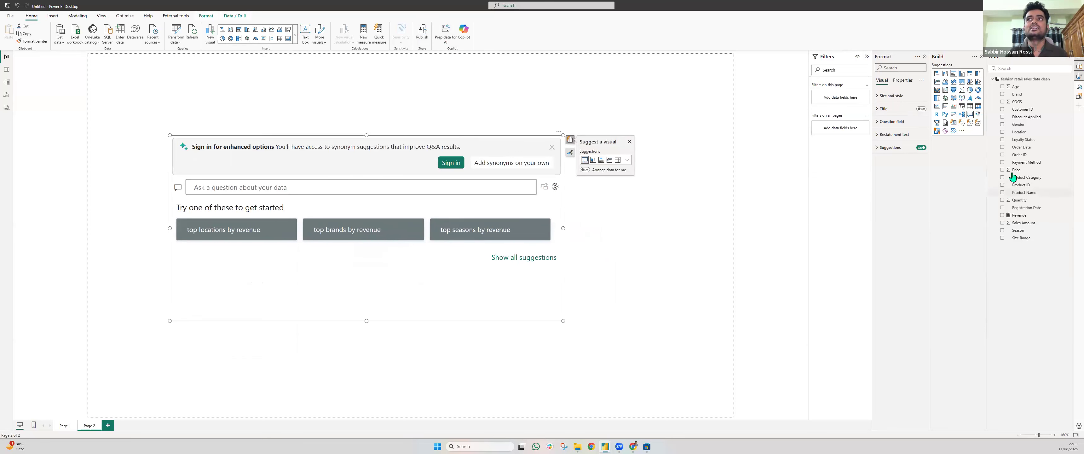
type("TOP ")
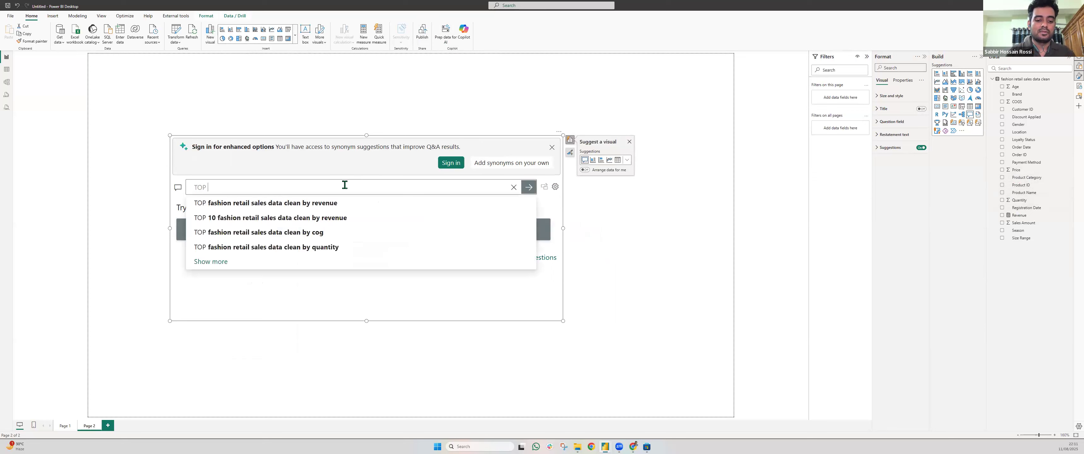
type("5 SOLD PRODUCT")
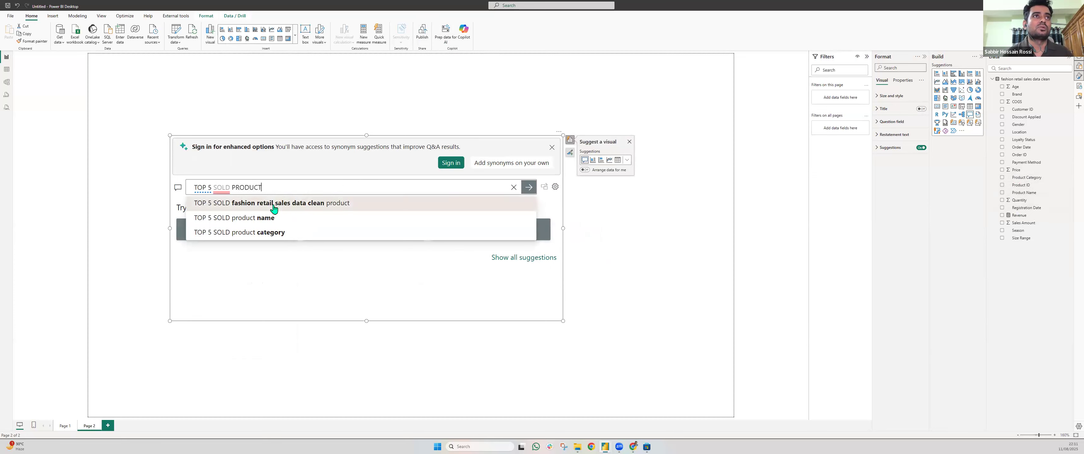
left_click(277, 203)
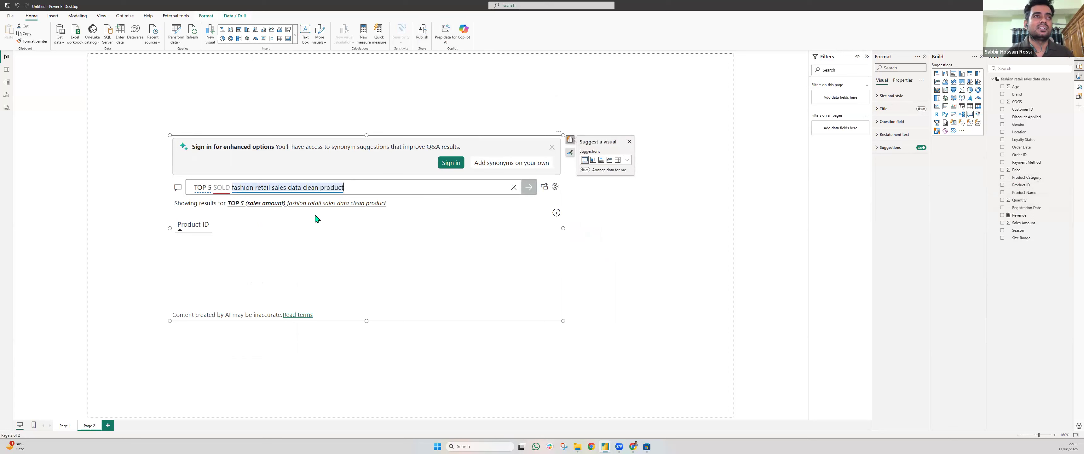
Replace SOLD with ORDER in the Q&A question and submit it again
left_click(235, 193)
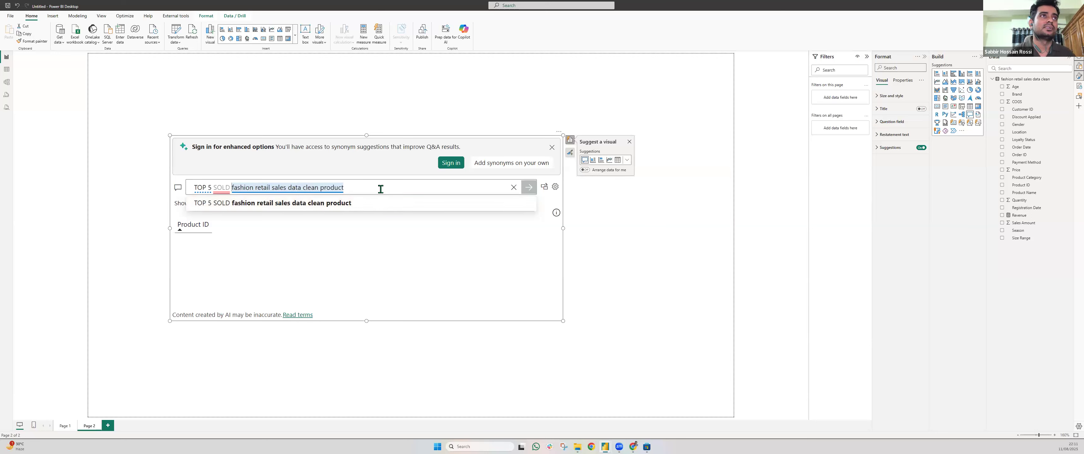
key("BackSpace")
key("BackSpace")
key("BackSpace")
key("BackSpace")
type("R")
key("BackSpace")
type("ORDE")
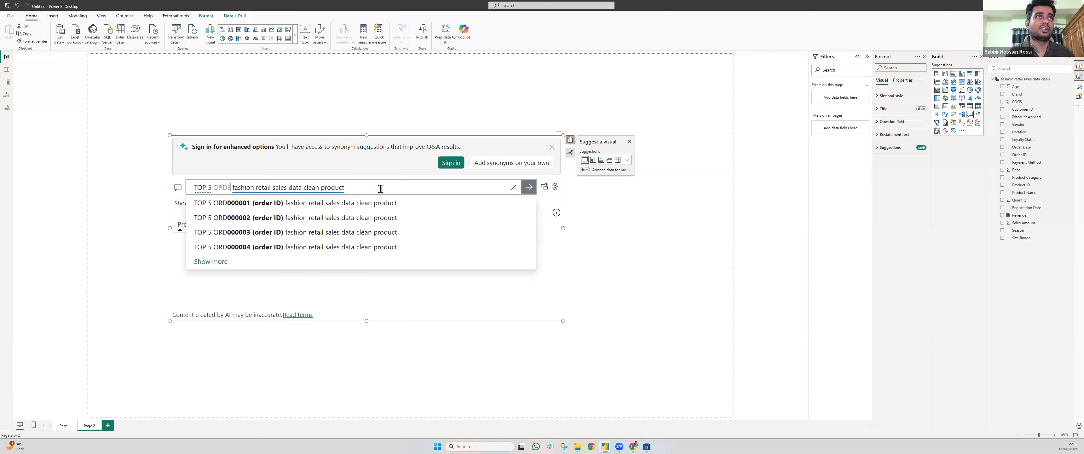
type("R")
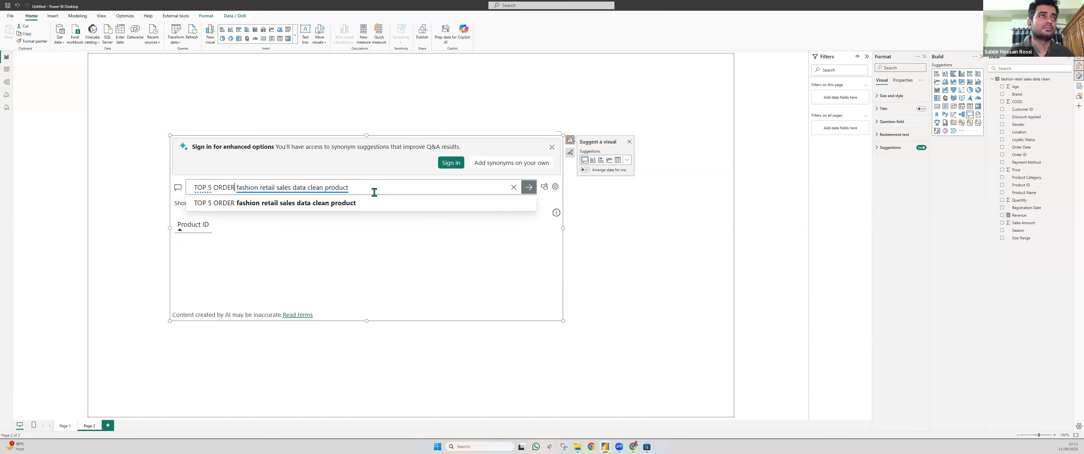
key("Return")
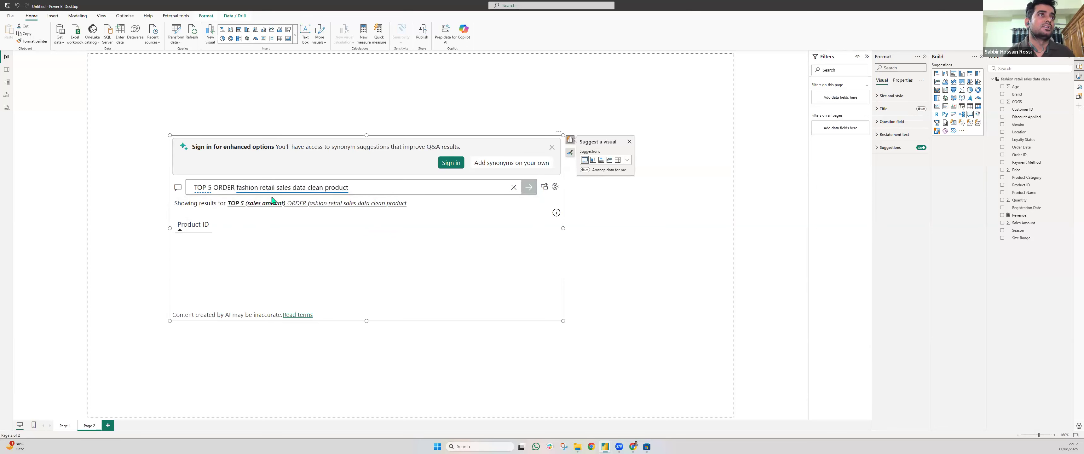
Replace ORDER with REVENUE in the top 5 product question
key("BackSpace")
key("BackSpace")
key("BackSpace")
key("BackSpace")
key("BackSpace")
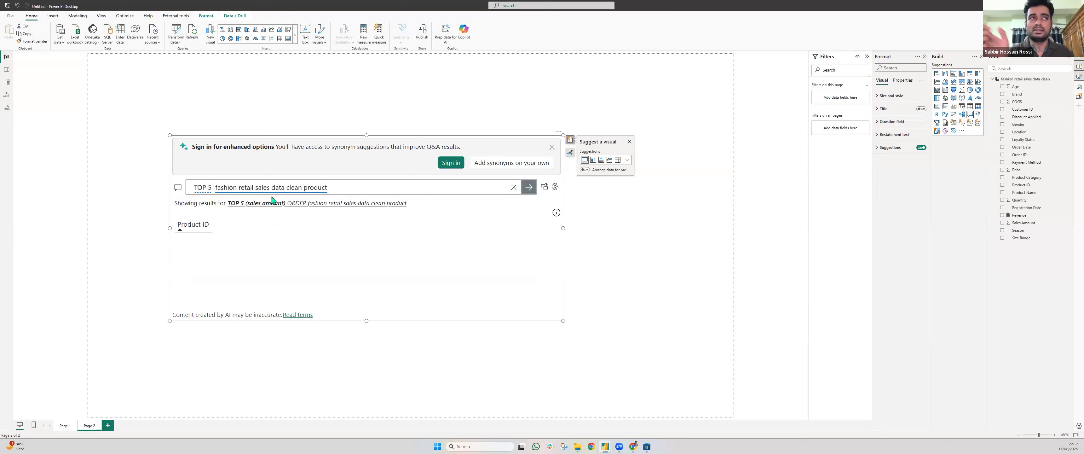
type("REVENUE")
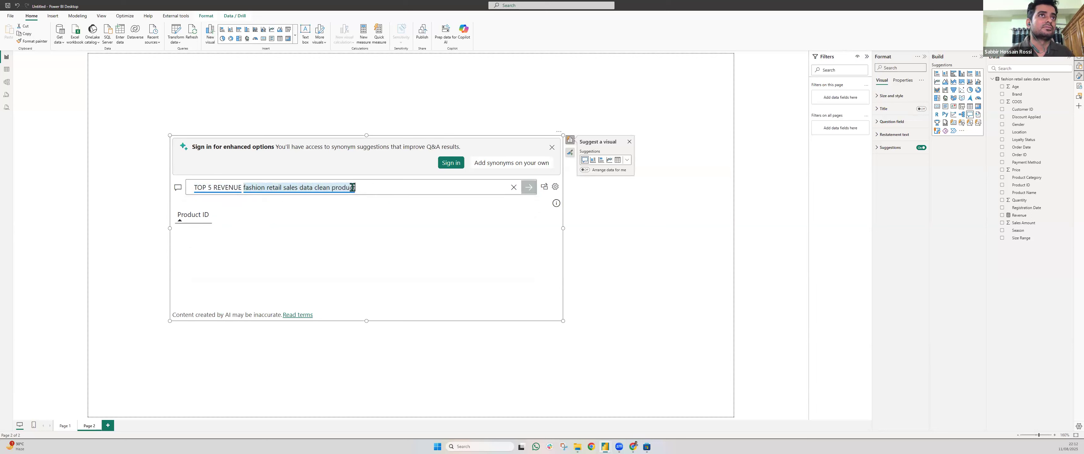
Clear the whole question from the Q&A visual
triple_click(237, 188)
type("FRO")
key("BackSpace")
key("BackSpace")
key("BackSpace")
key("BackSpace")
key("BackSpace")
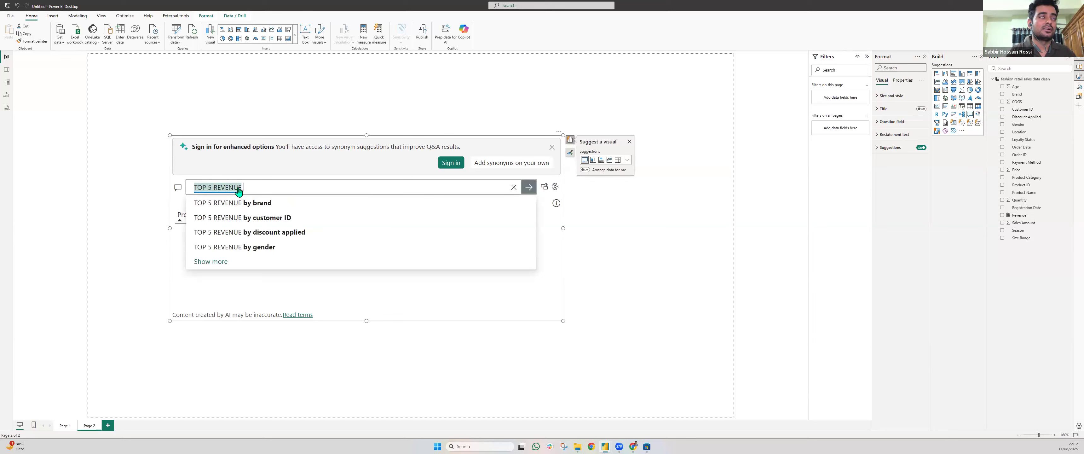
key("BackSpace")
Ask the Q&A visual for TOP 3 PRODUCT CATEGORY BY REVENUE
type("TO")
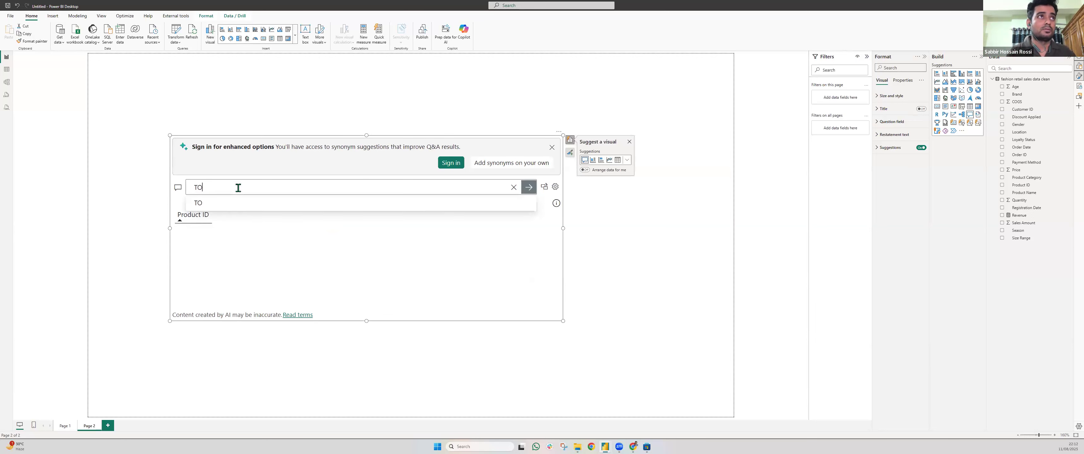
type("P  PRO")
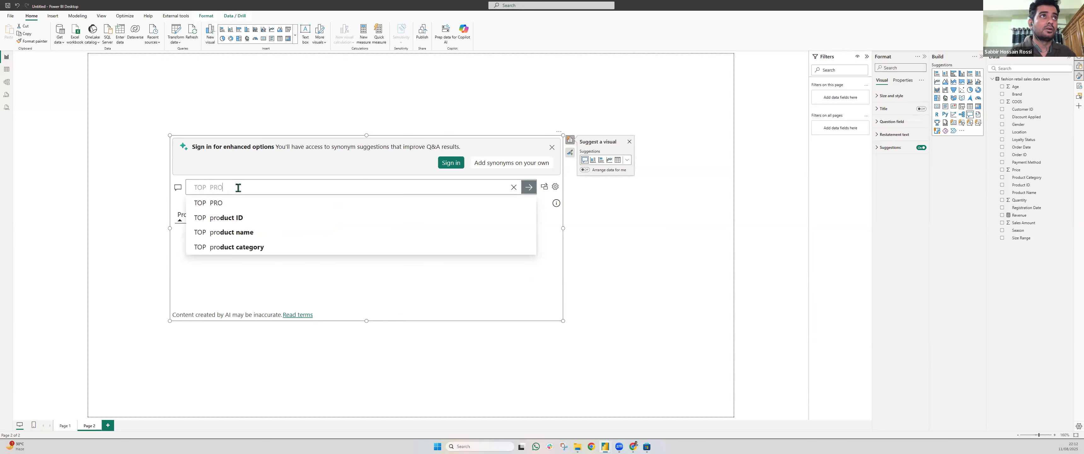
type("DU")
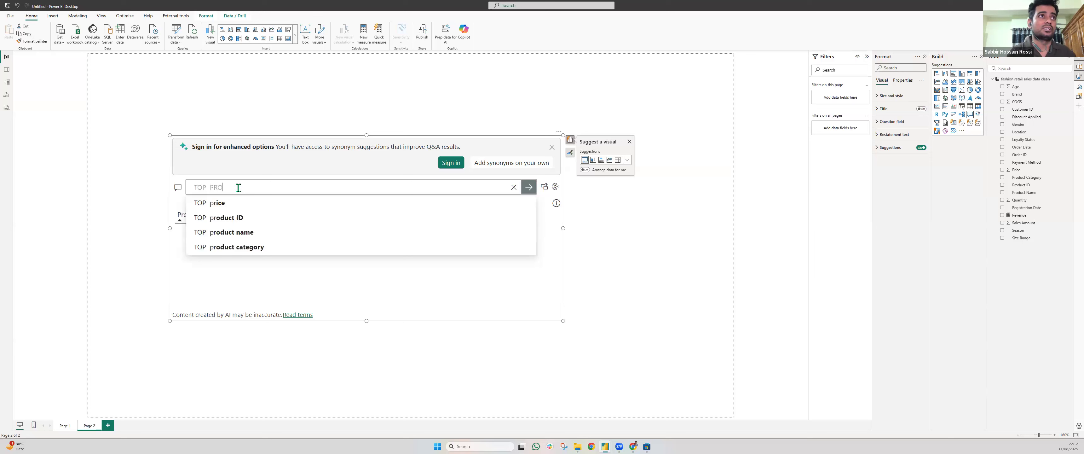
key("BackSpace")
key("BackSpace")
key("BackSpace")
key("BackSpace")
key("BackSpace")
key("BackSpace")
key("BackSpace")
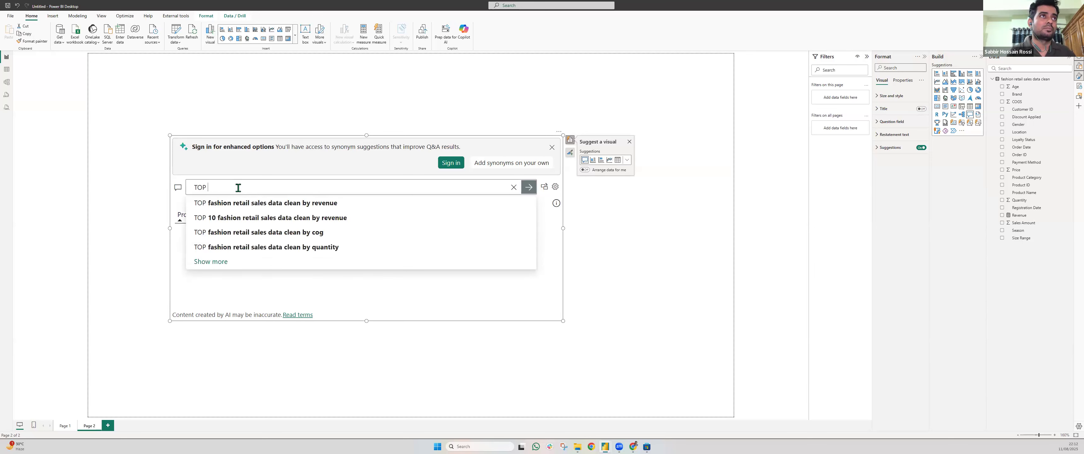
type("3 PRODUCT ")
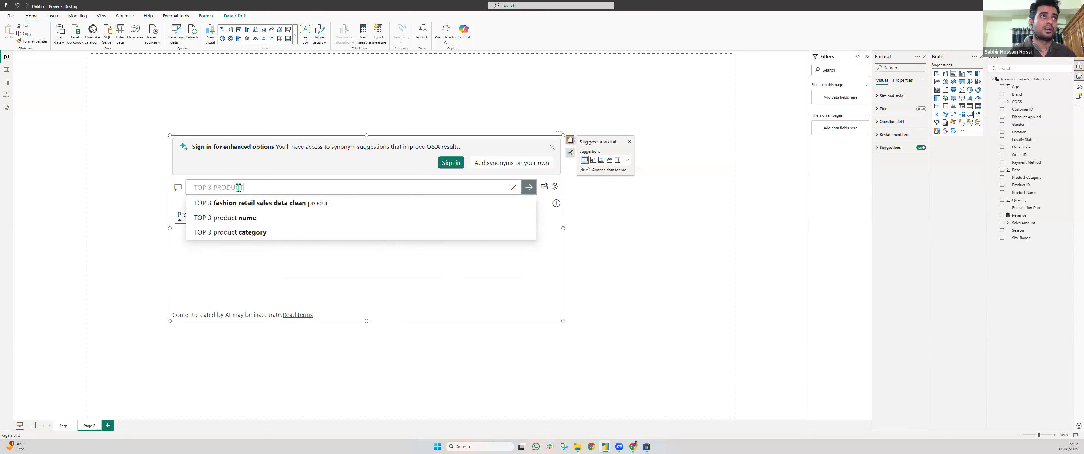
type("CATEGORY ")
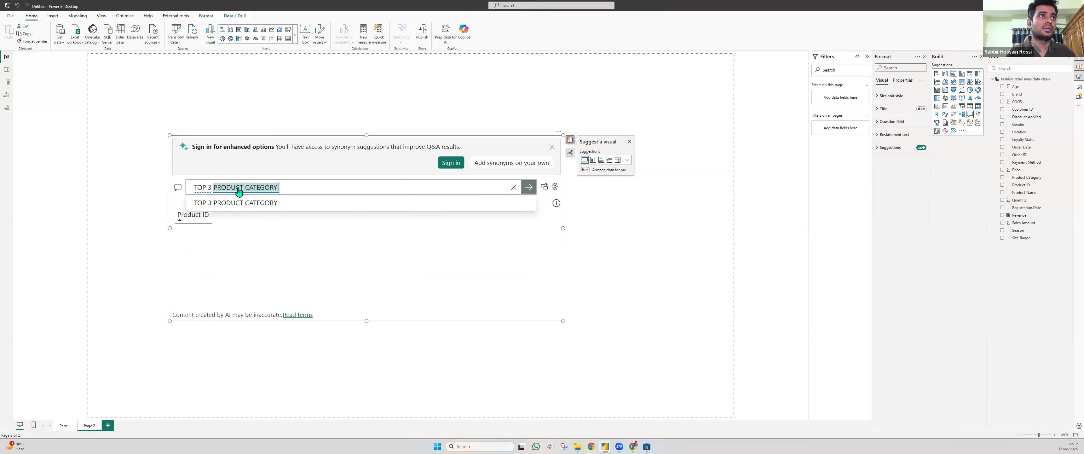
type("BY ")
type("REVENUE")
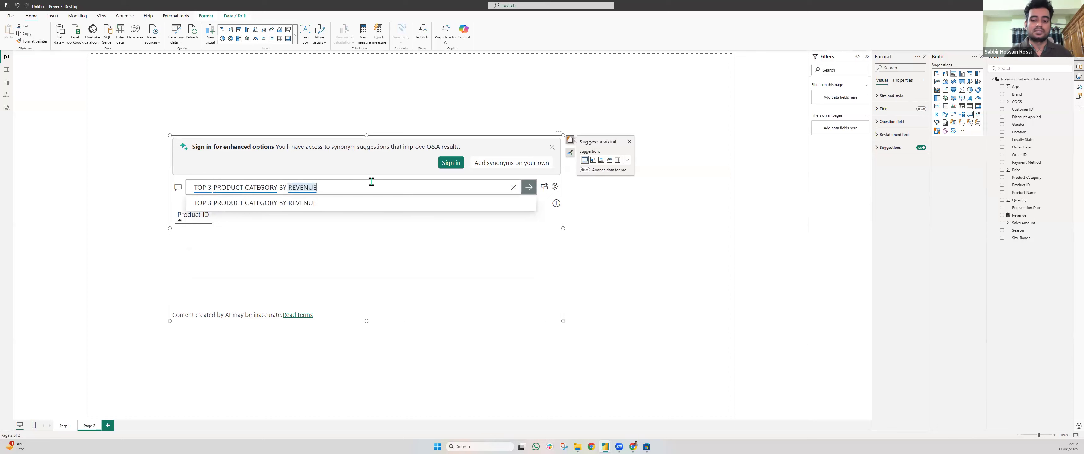
key("Return")
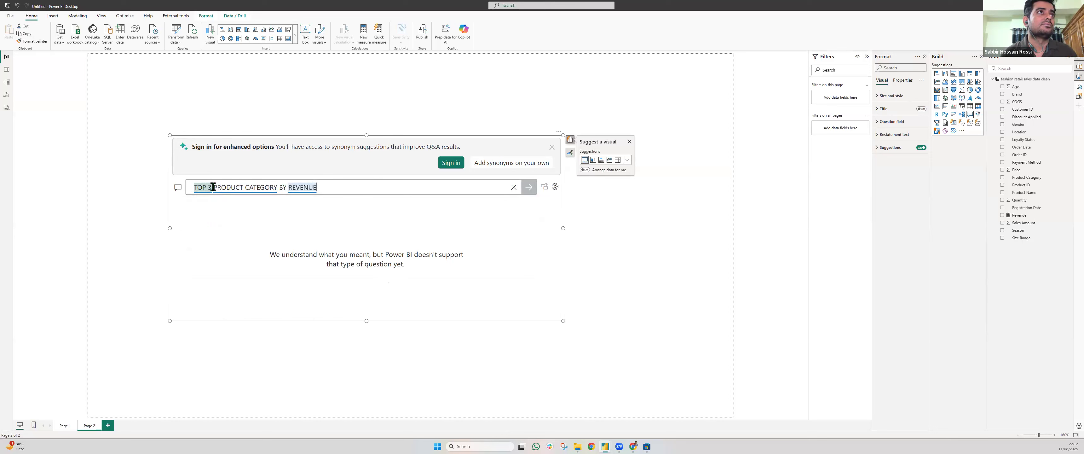
Shorten the question to PRODUCT CATEGORY BY REVENUE and make the Q&A visual taller and slightly narrower
left_click(274, 204)
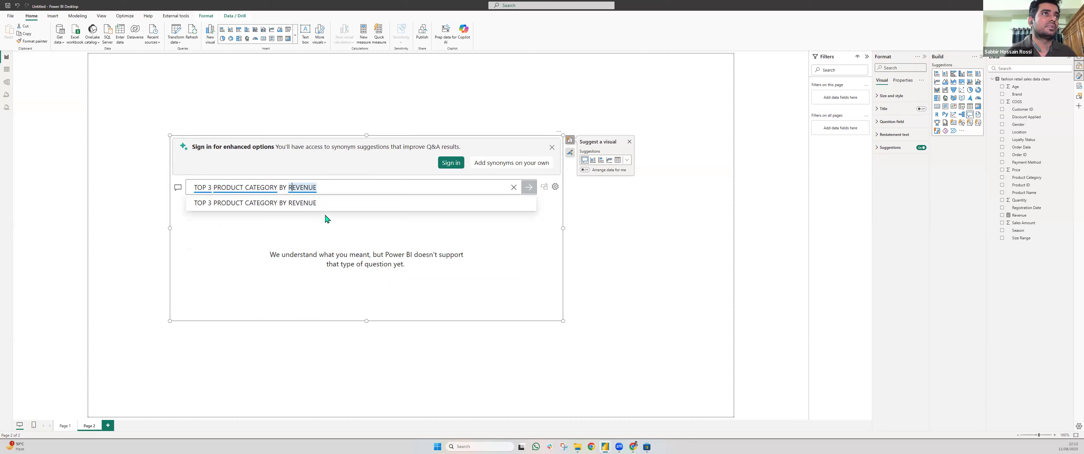
key("ctrl+Left")
key("ctrl+Left")
key("ctrl+Left")
key("ctrl+Left")
key("BackSpace")
key("BackSpace")
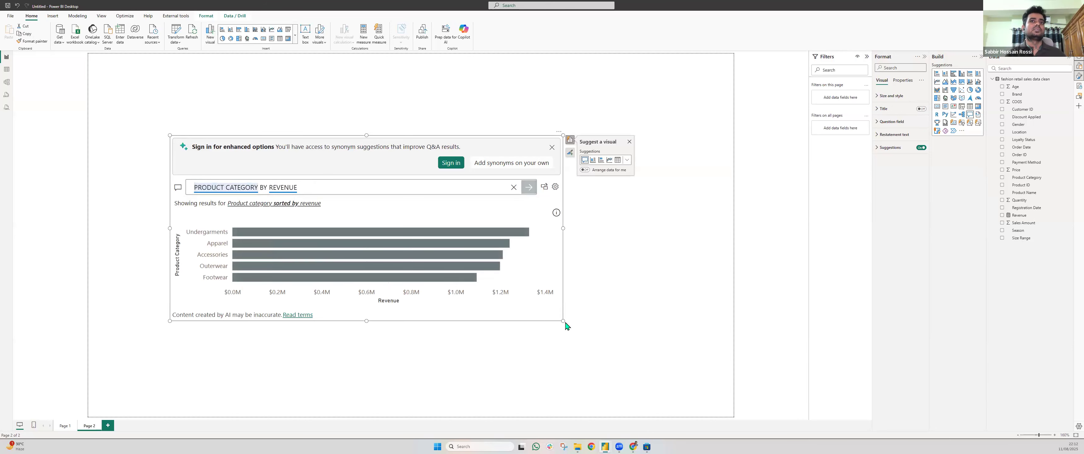
left_click_drag(563, 321, 538, 375)
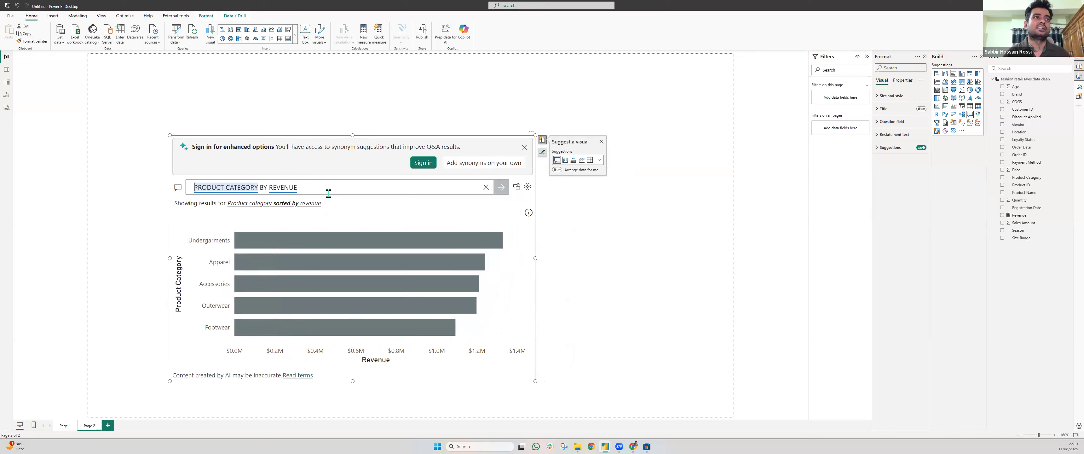
Change the Q&A question to ORDER BY PRODUCT CATEGORY and submit it
double_click(290, 187)
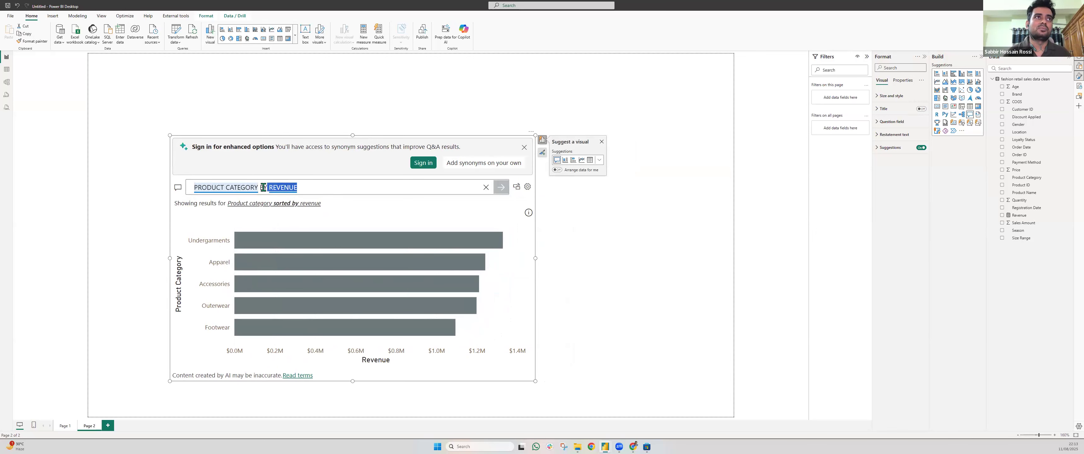
key("BackSpace")
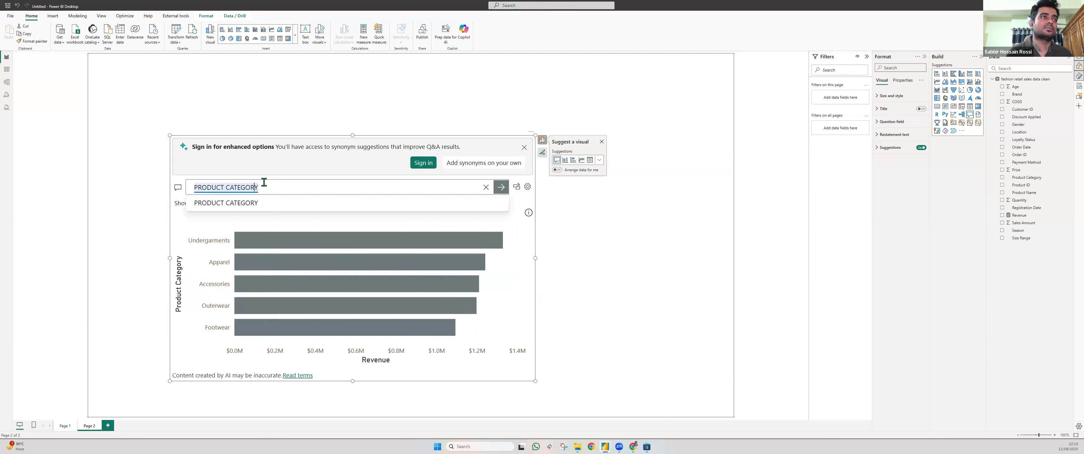
key("Home")
type("ORDER ")
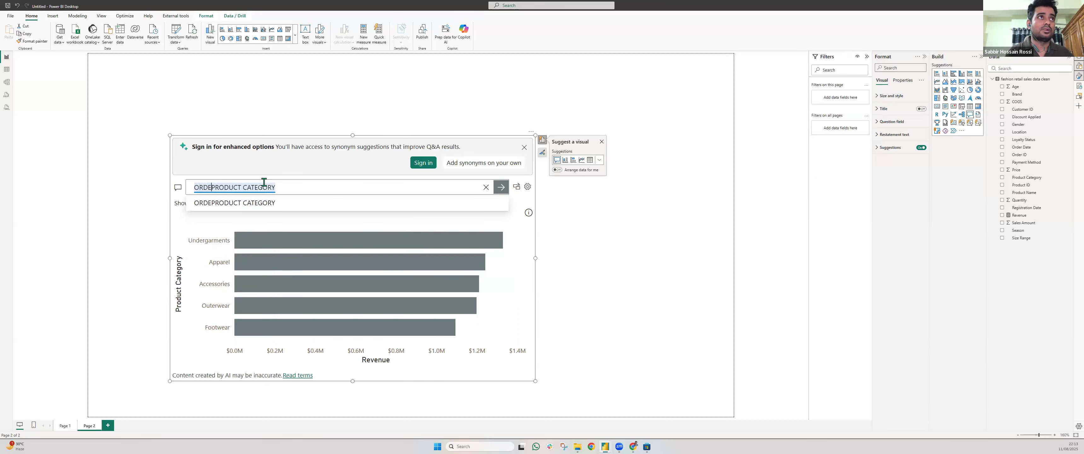
type("BY")
key("Return")
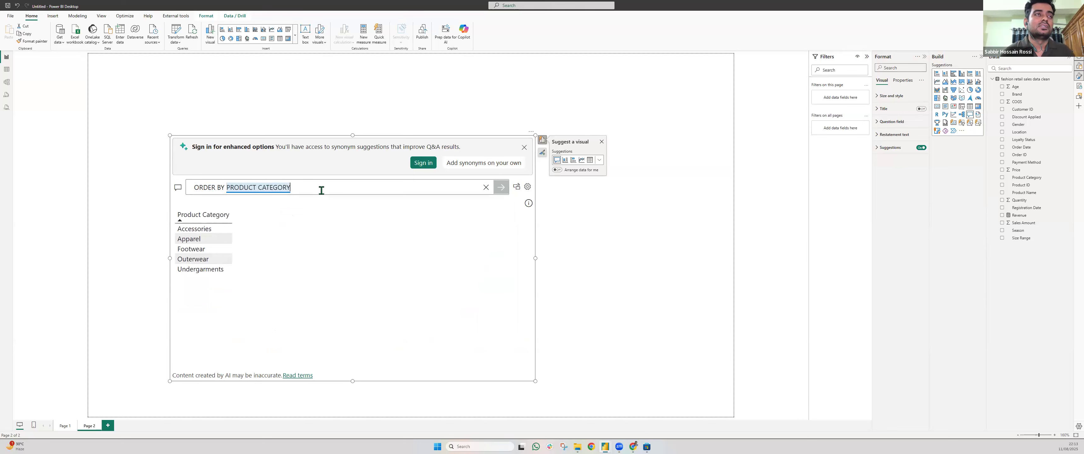
Create a new measure in the fashion retail sales data clean table and name it Total Quantity Ordered
left_click(1069, 79)
left_click(1034, 90)
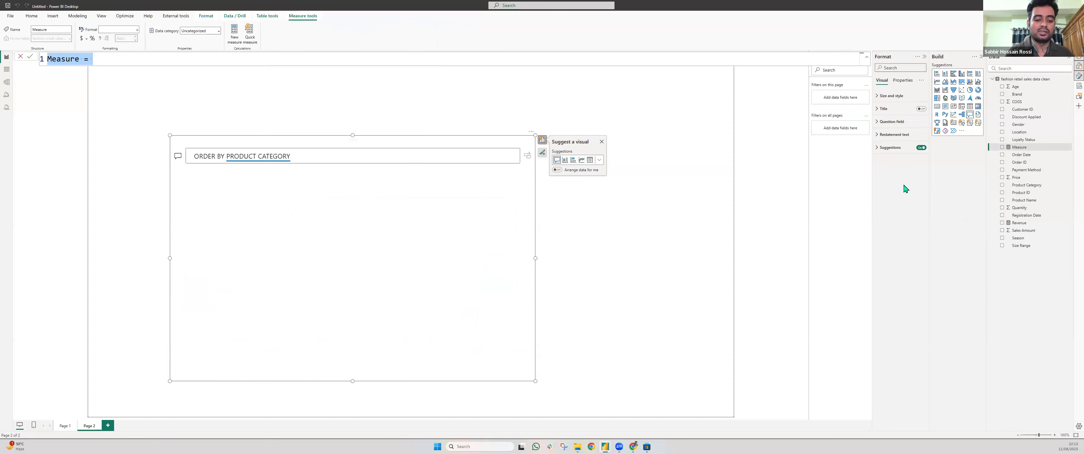
type("Total Orders")
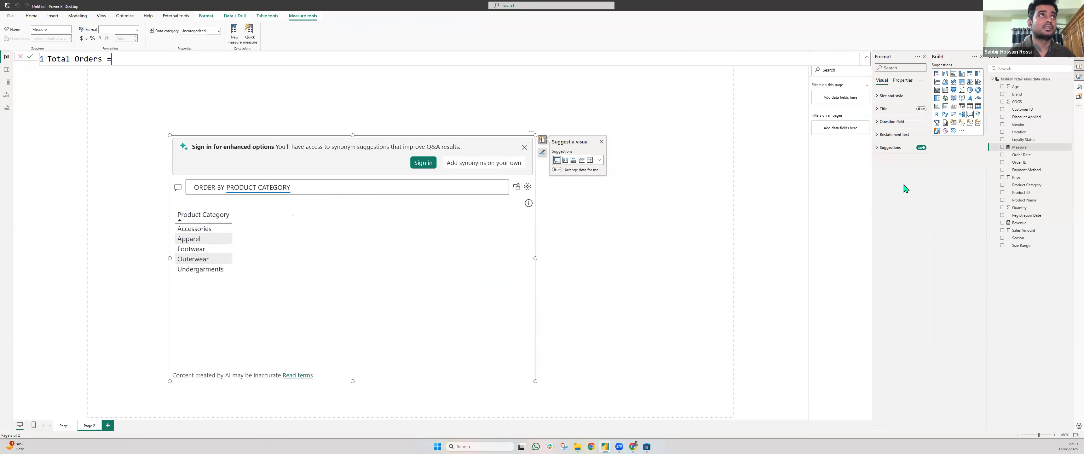
key("BackSpace")
key("BackSpace")
key("BackSpace")
key("BackSpace")
key("BackSpace")
key("BackSpace")
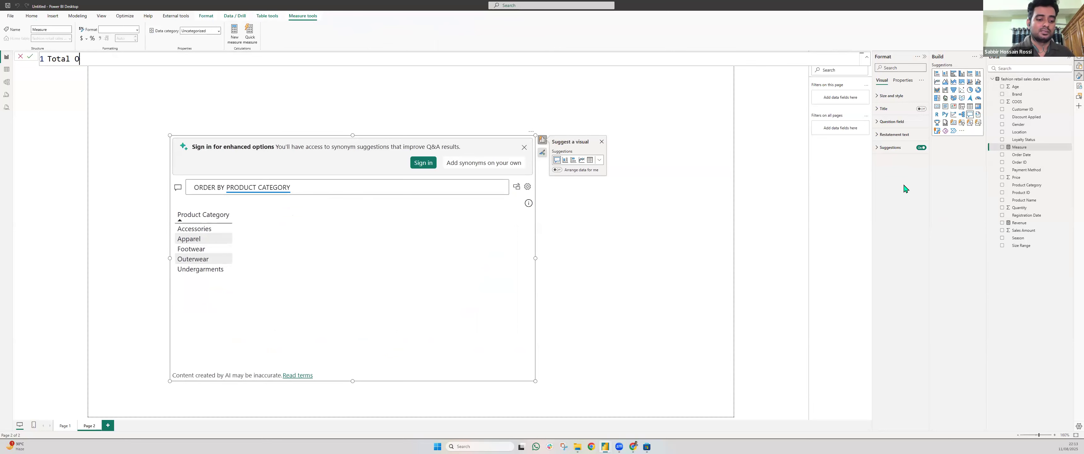
type("Quantity Ord")
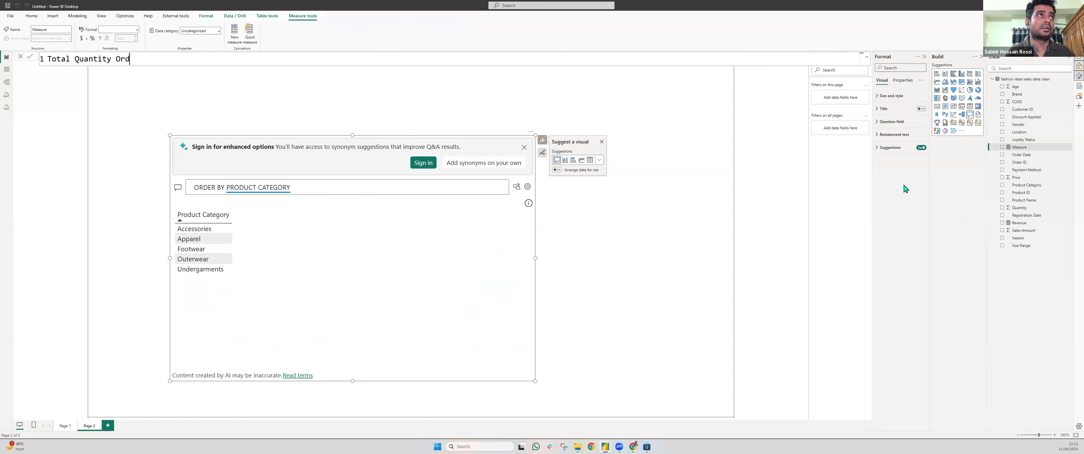
type("ered = ")
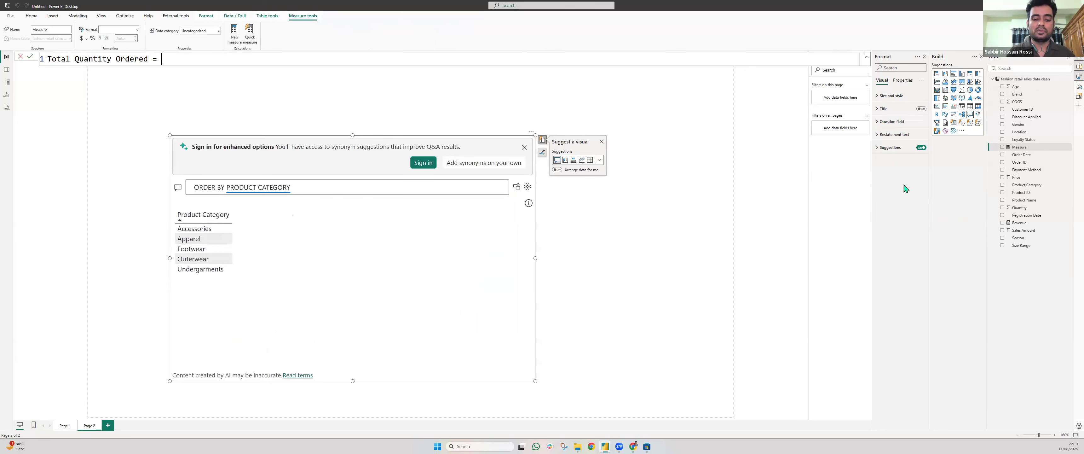
Define the measure as SUM('fashion retail sales data clean'[Quantity]), commit it and turn on its thousands separator
type("SUM")
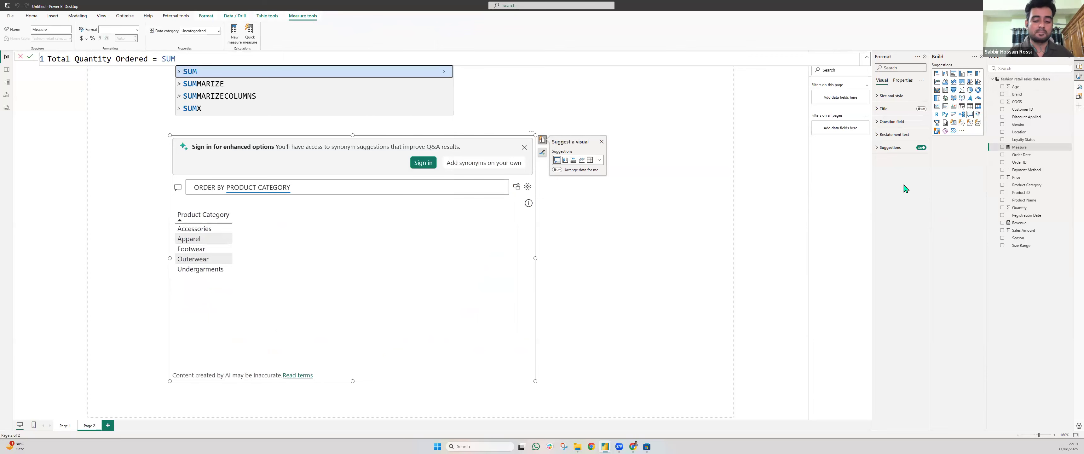
type("('fashion retail sales data clean'[Quantity]")
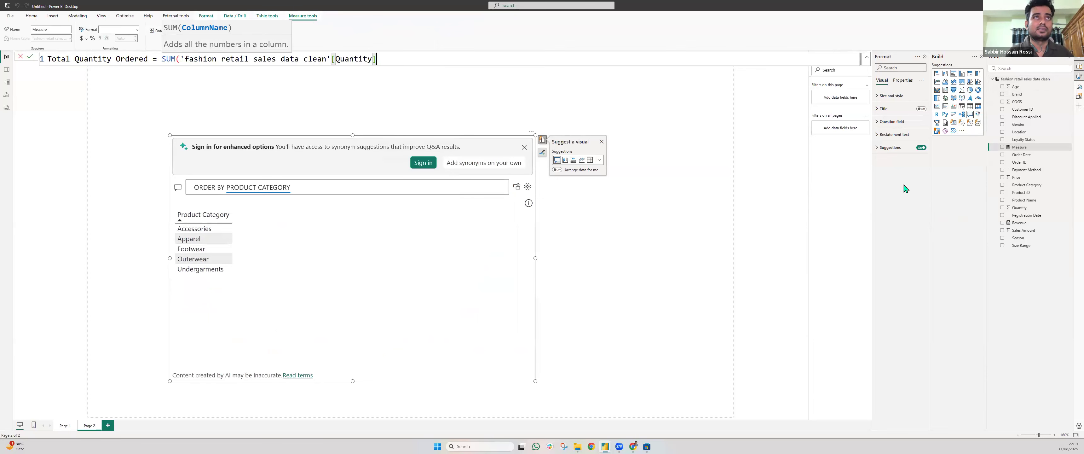
type(")")
key("Return")
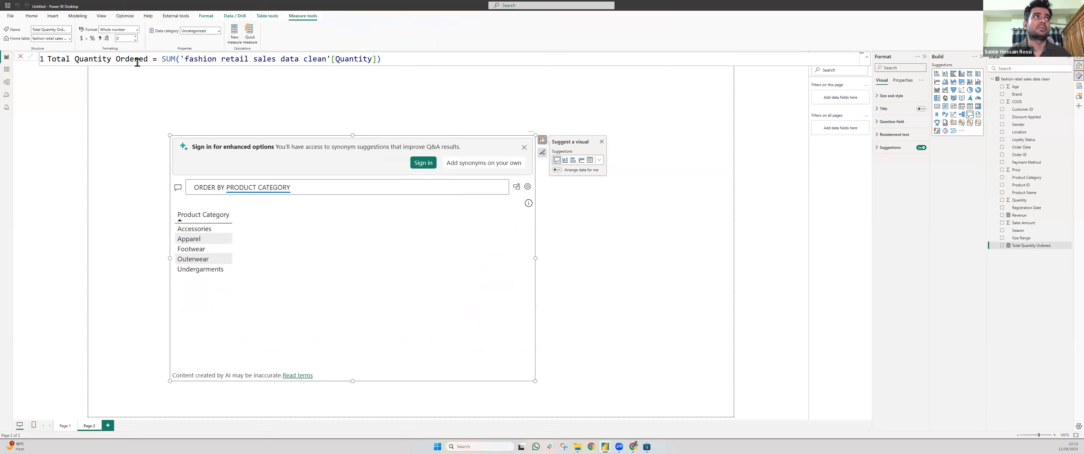
left_click(99, 39)
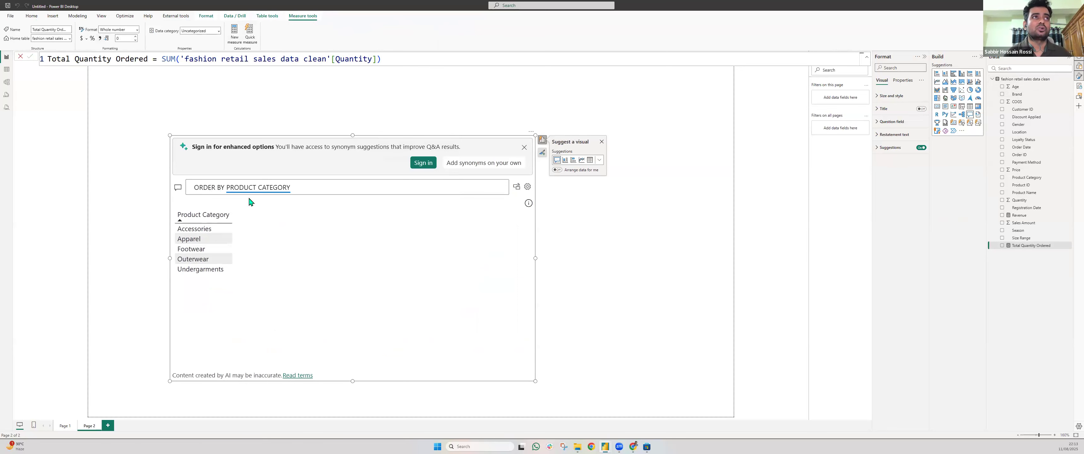
Remove the words in front of PRODUCT CATEGORY from the Q&A visual's question
left_click(316, 187)
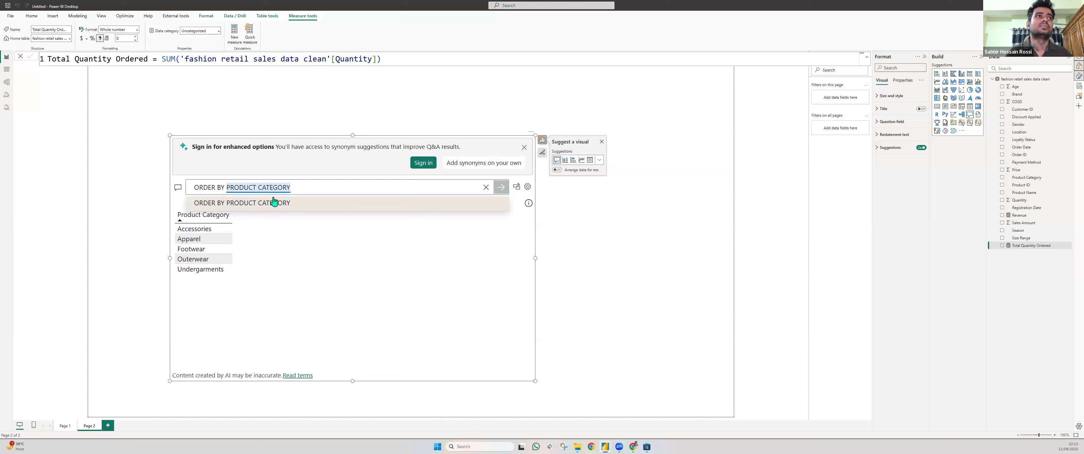
key("Left")
key("Left")
key("Left")
key("Left")
key("Left")
key("Left")
key("Left")
key("Left")
key("Left")
key("Left")
key("Left")
key("Left")
key("Left")
key("Left")
key("Left")
key("BackSpace")
key("BackSpace")
key("BackSpace")
key("BackSpace")
key("BackSpace")
key("BackSpace")
key("BackSpace")
key("BackSpace")
type("ORDE")
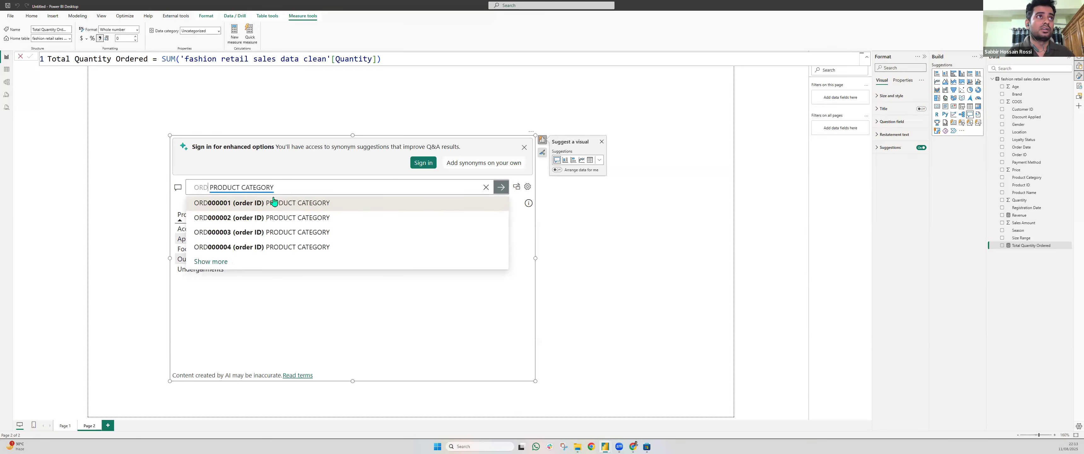
type("R")
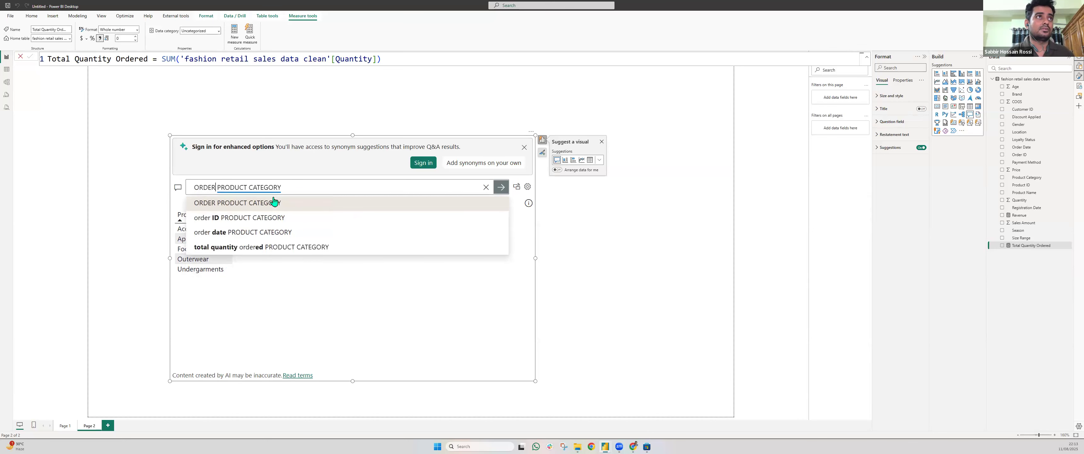
type(" QUAN")
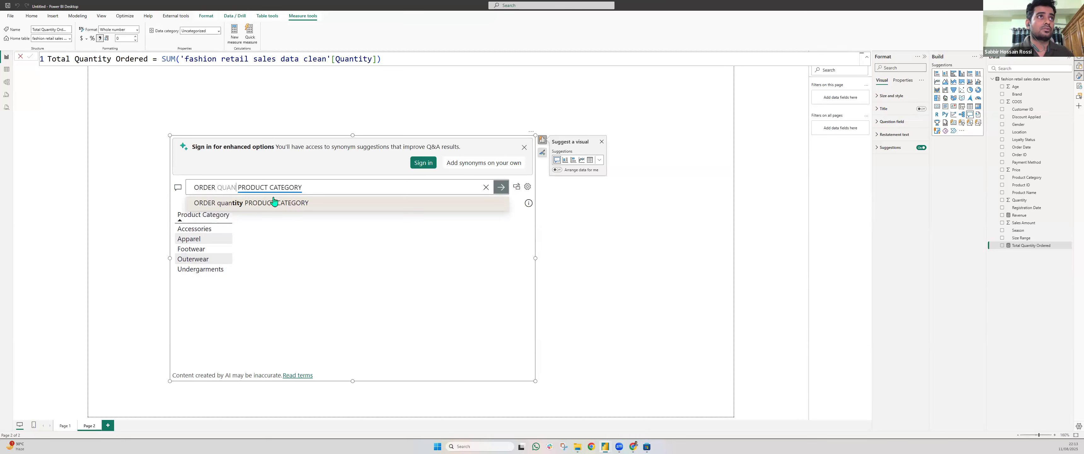
key("BackSpace")
key("BackSpace")
key("BackSpace")
key("BackSpace")
key("BackSpace")
key("BackSpace")
key("BackSpace")
key("BackSpace")
key("BackSpace")
key("BackSpace")
Complete the Q&A question as QUANTITY ORDERED BY PRODUCT CATEGORY and submit it
type("QUAN")
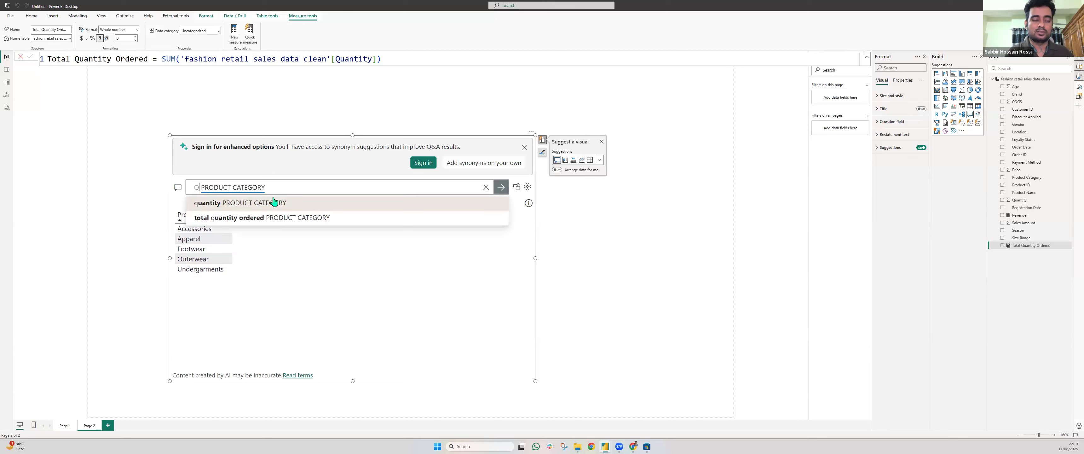
type("TITY")
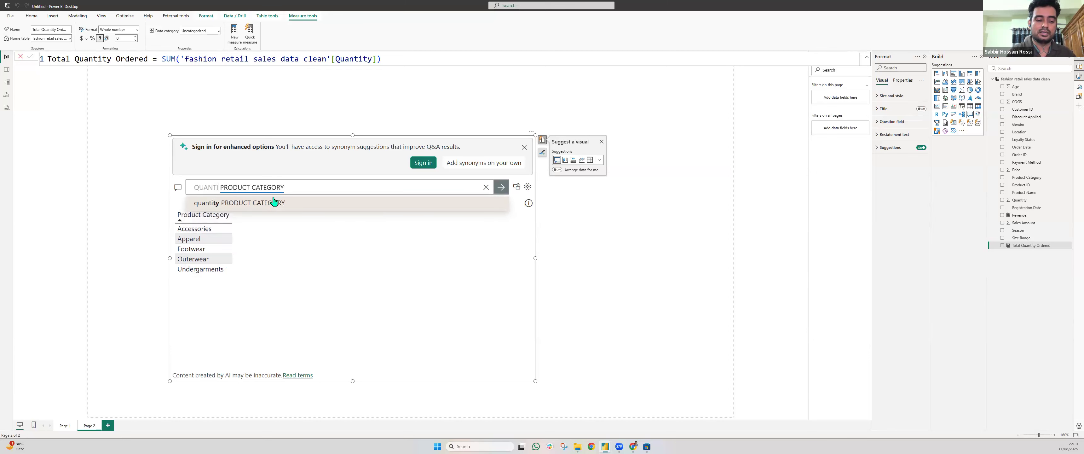
type(" ORDRE")
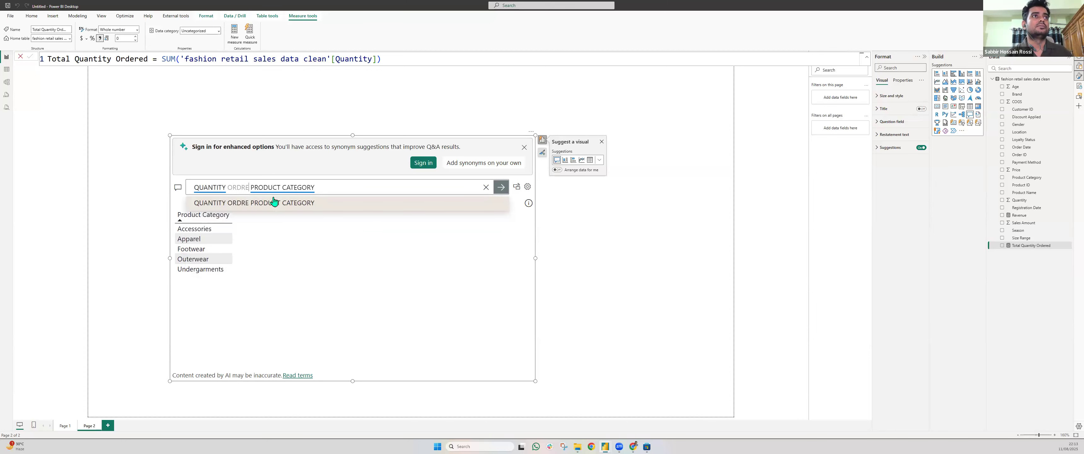
key("BackSpace")
key("BackSpace")
type("ERED BY")
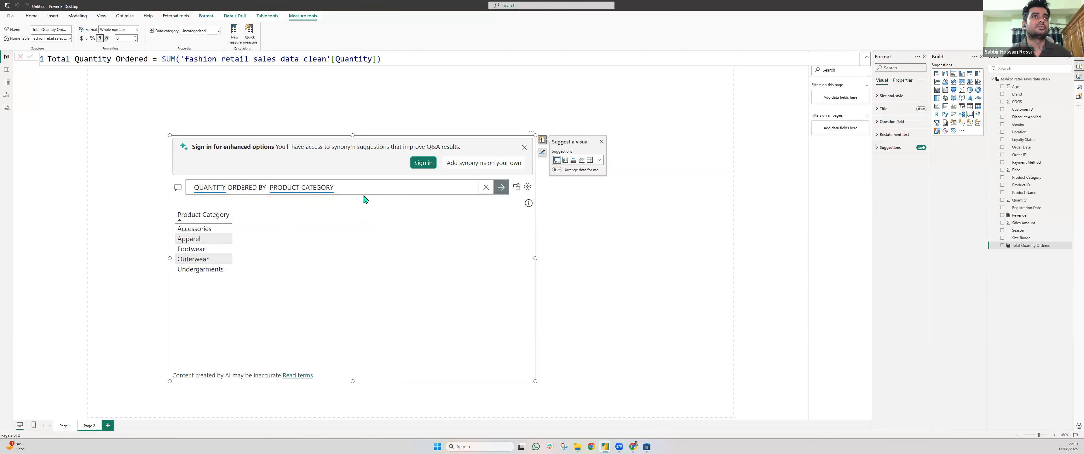
key("Return")
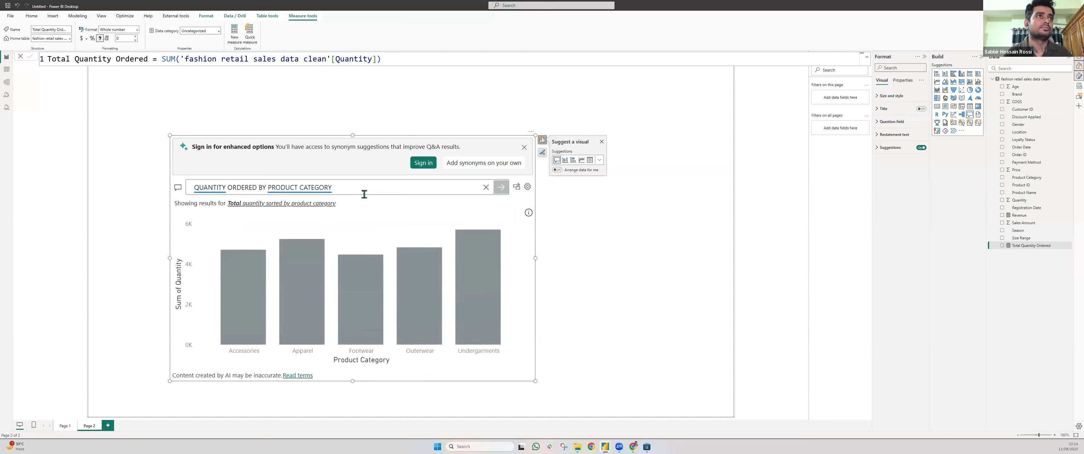
Replace PRODUCT CATEGORY with REGION in the Q&A question to ask for QUANTITY ORDERED BY REGION
left_click_drag(332, 187, 269, 189)
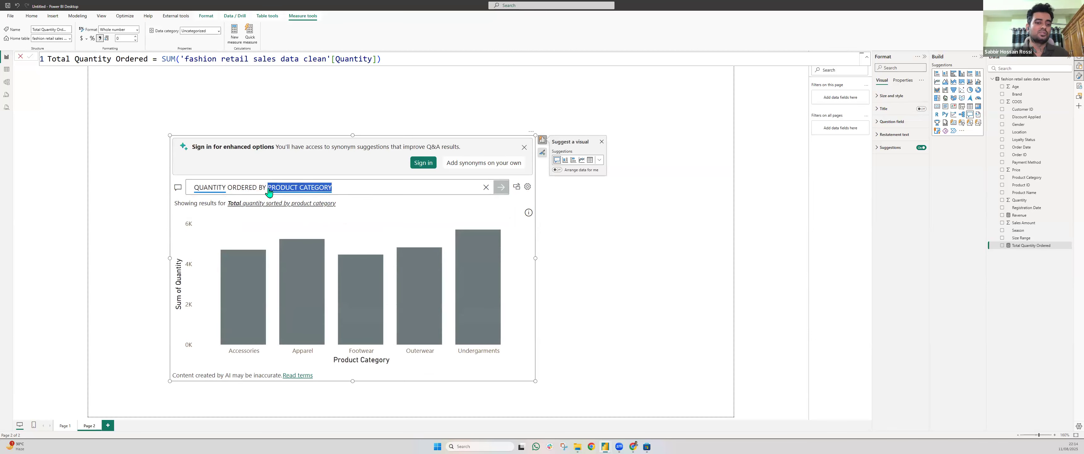
type("region")
left_click(277, 203)
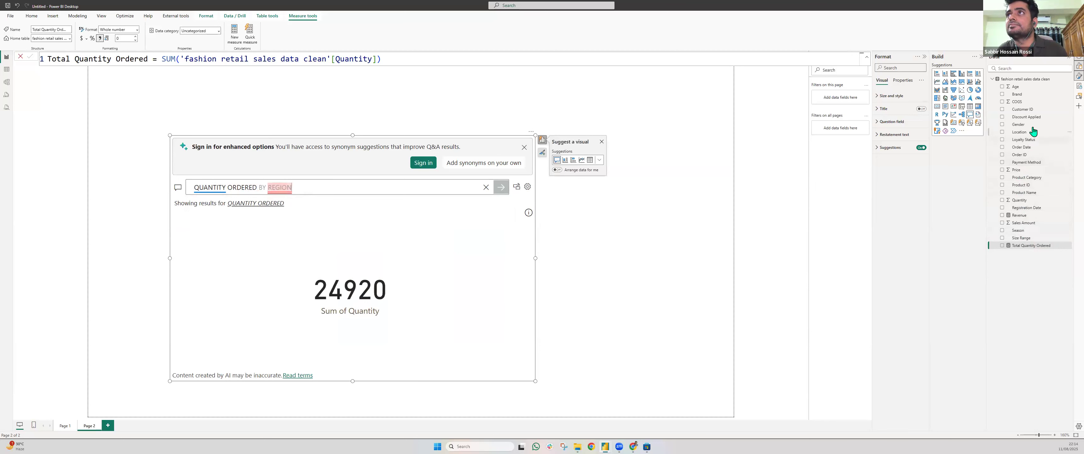
Search the data fields for REGION and clear the search again
left_click(1034, 68)
type("REGION")
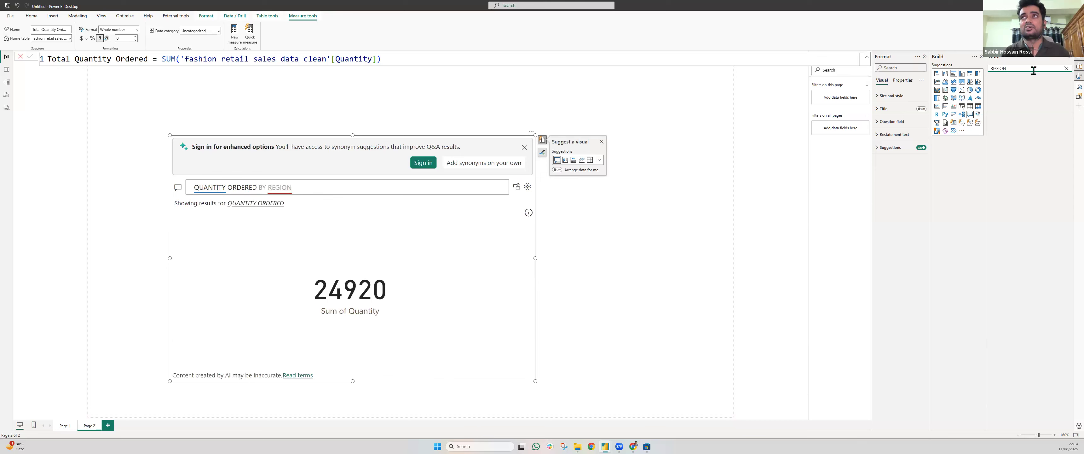
key("BackSpace")
key("BackSpace")
key("BackSpace")
key("BackSpace")
key("BackSpace")
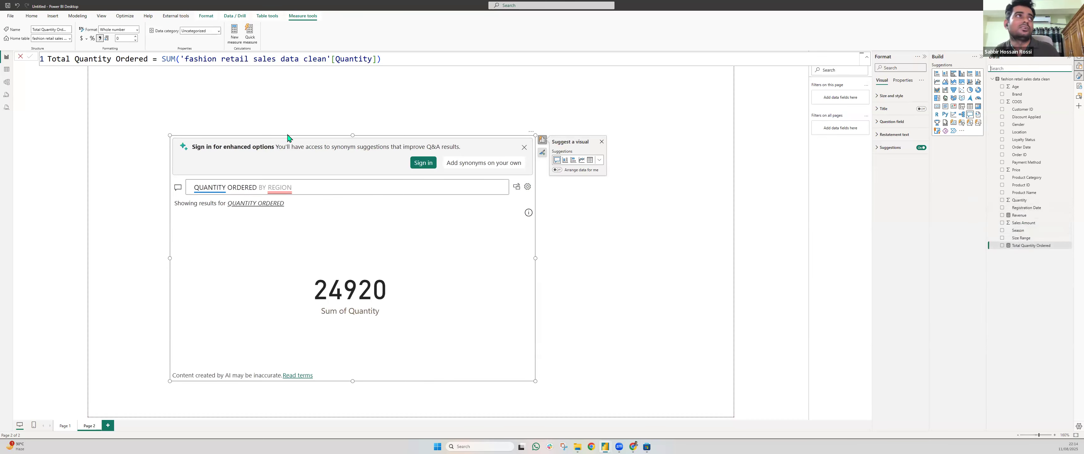
Add REGION as a synonym of the Location column in the model view and return to the report view
left_click(4, 70)
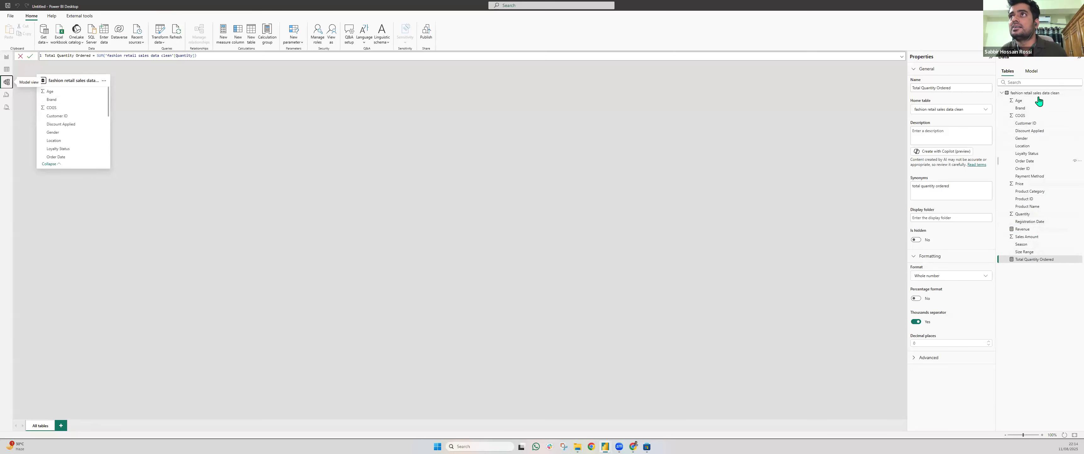
left_click(1022, 146)
left_click(945, 143)
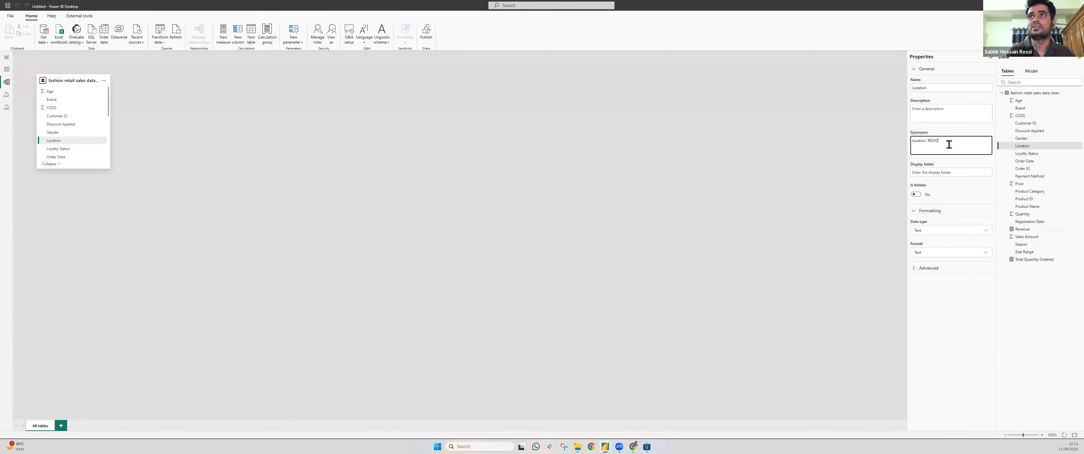
left_click(11, 68)
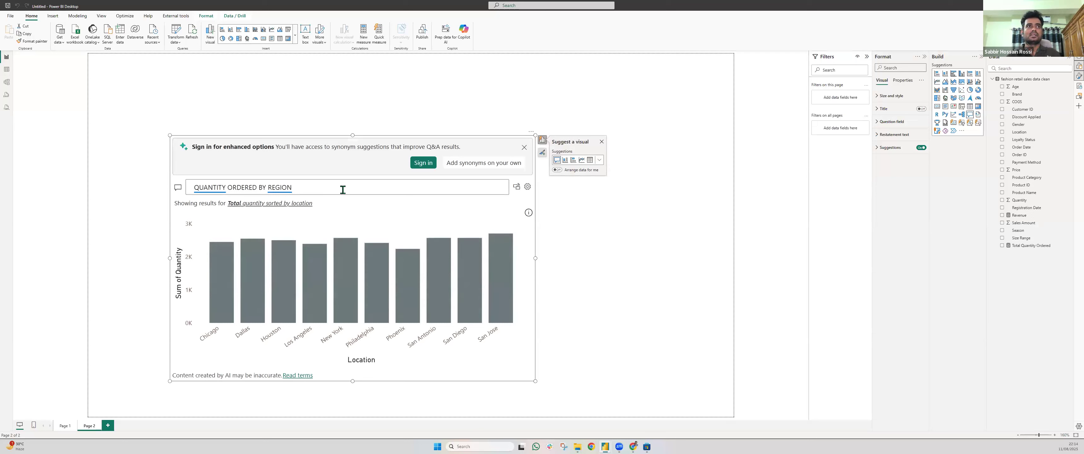
Extend the Q&A question to QUANTITY ORDERED BY REGION IN A MAP
left_click(343, 190)
type("IN A MAP")
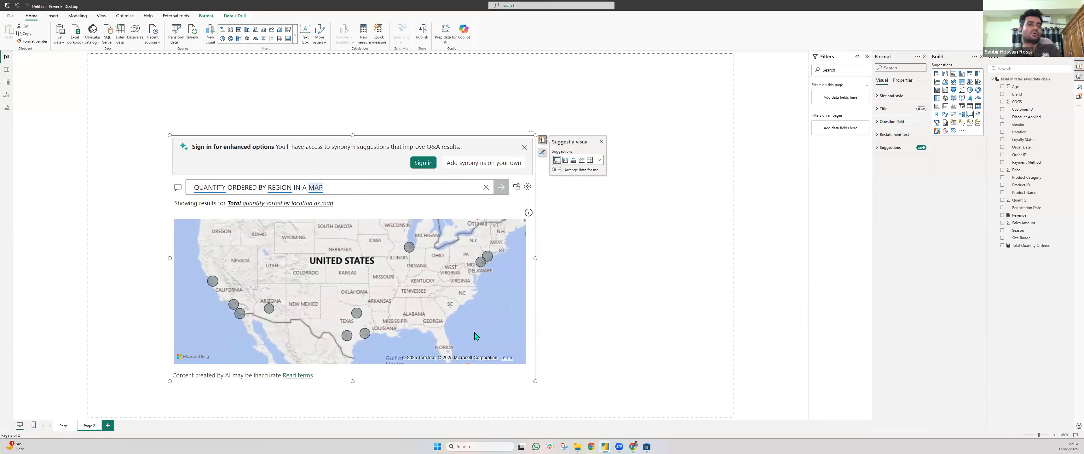
left_click(282, 90)
left_click(295, 36)
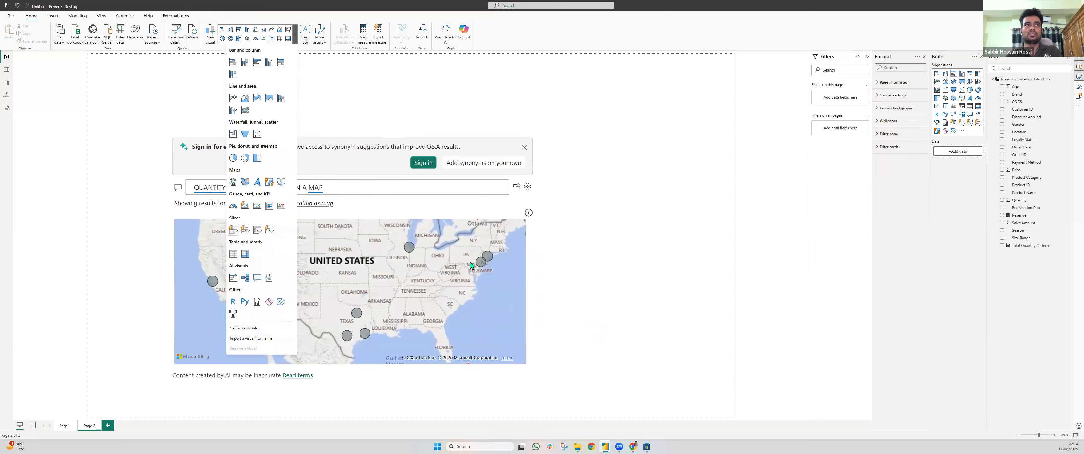
left_click(565, 304)
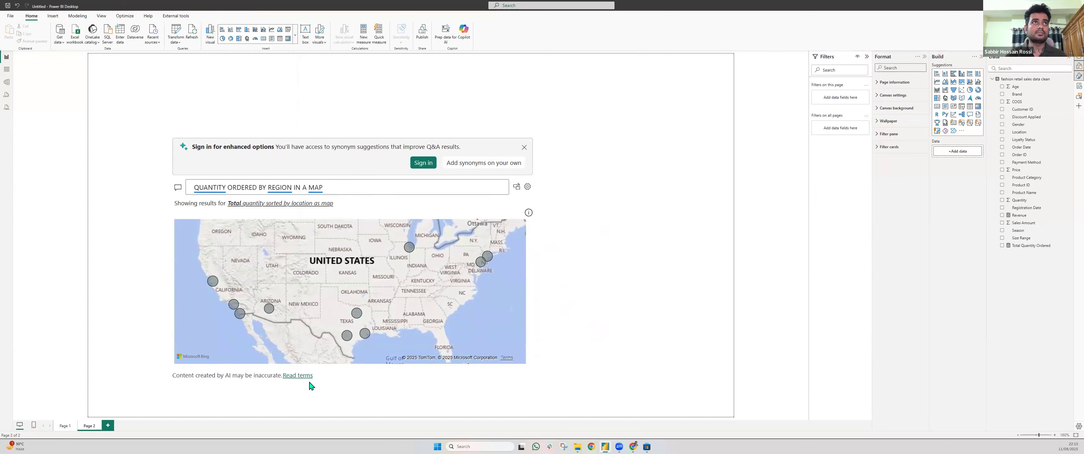
Open the Sales Dashboard Power BI file, view its Performance page and return to the Overview page
key("alt+Tab")
double_click(505, 121)
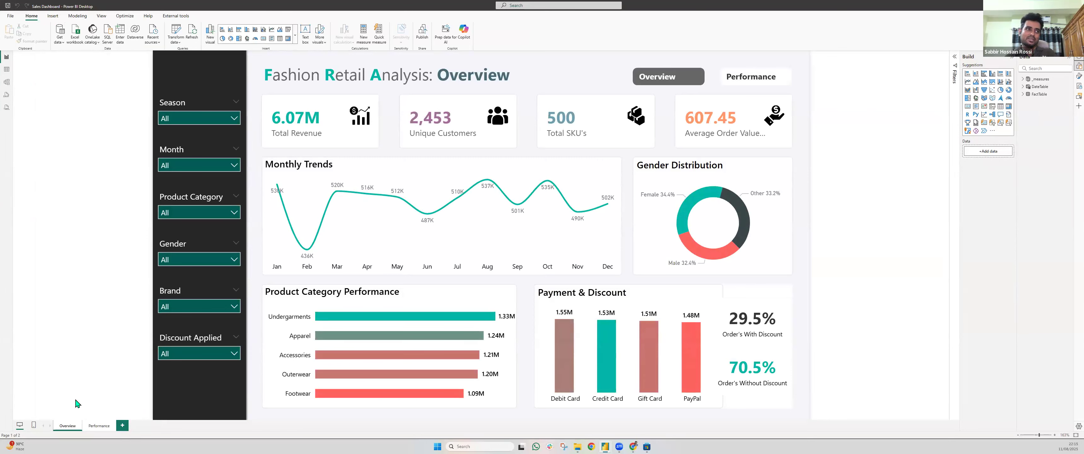
left_click(97, 427)
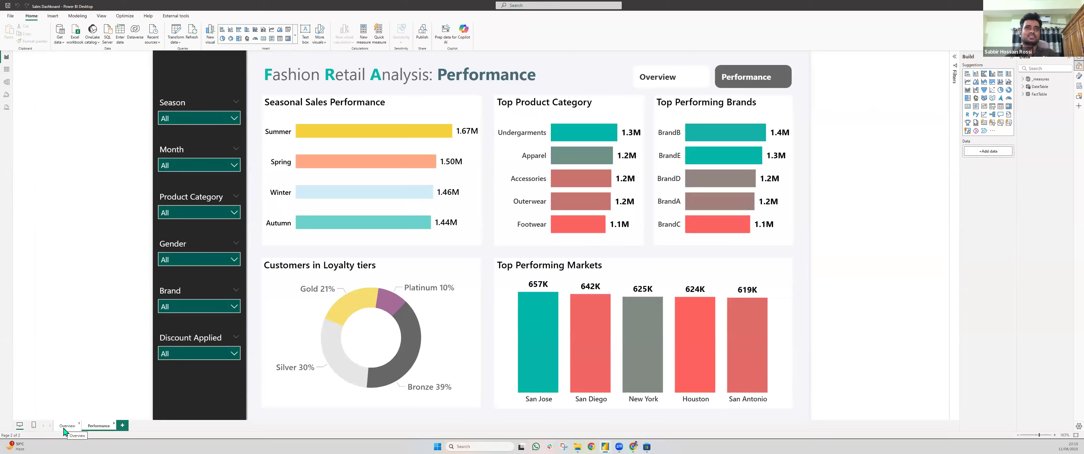
left_click(66, 426)
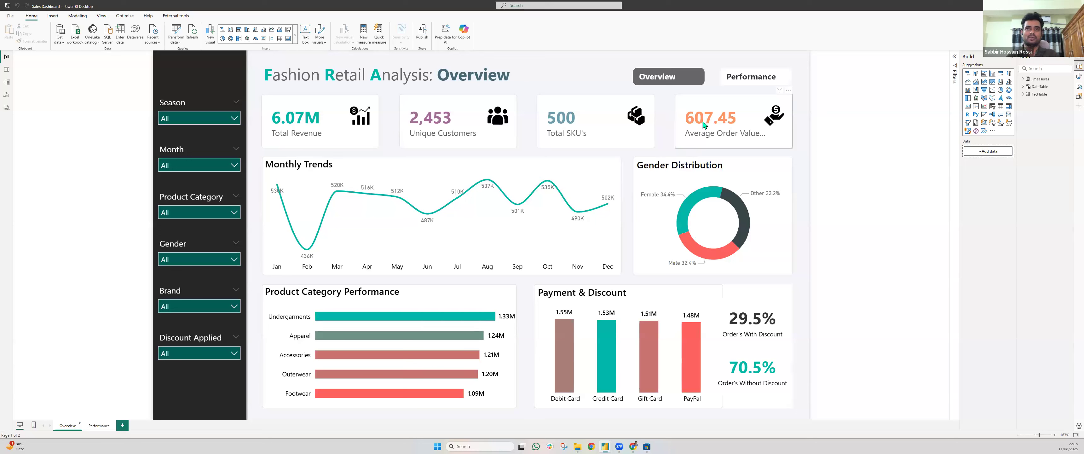
Show the format options of the Monthly Trends and Product Category Performance charts, with the build and data areas collapsed
left_click(442, 163)
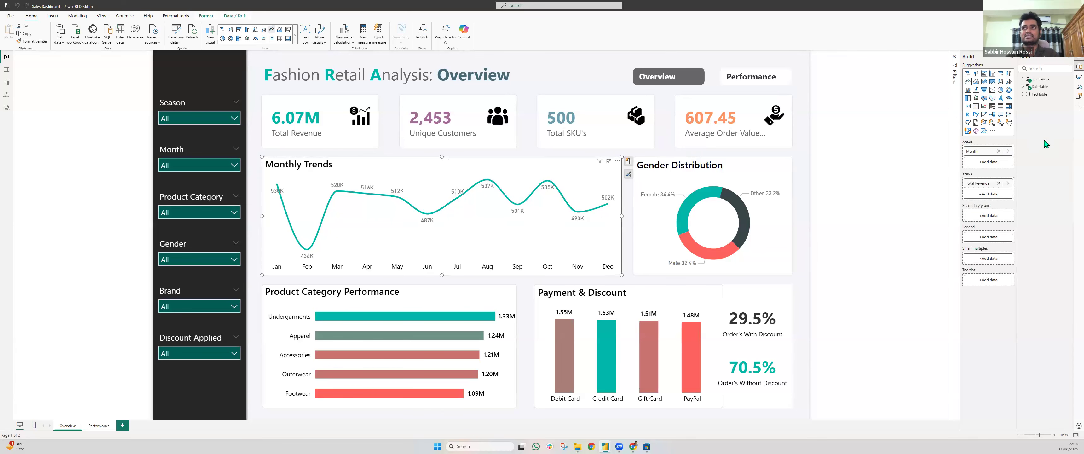
left_click(1079, 76)
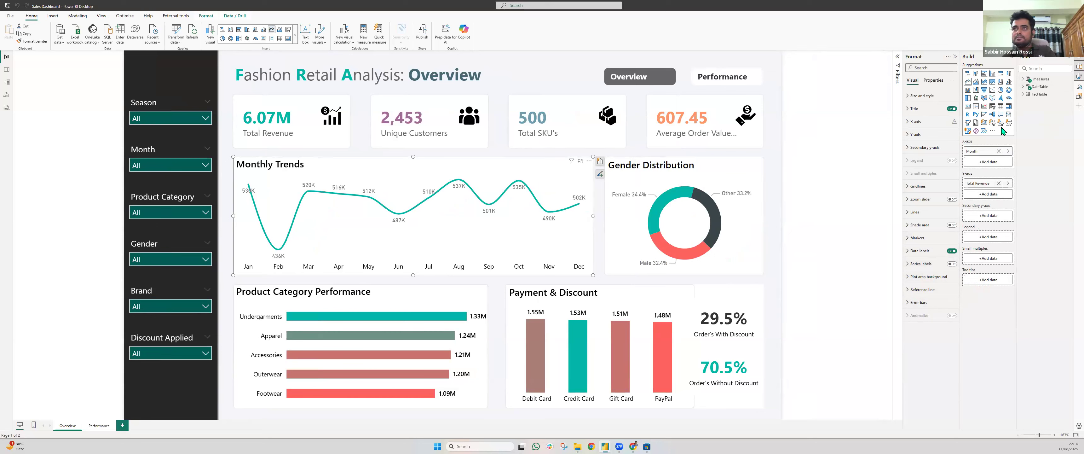
left_click(1011, 61)
left_click(1069, 62)
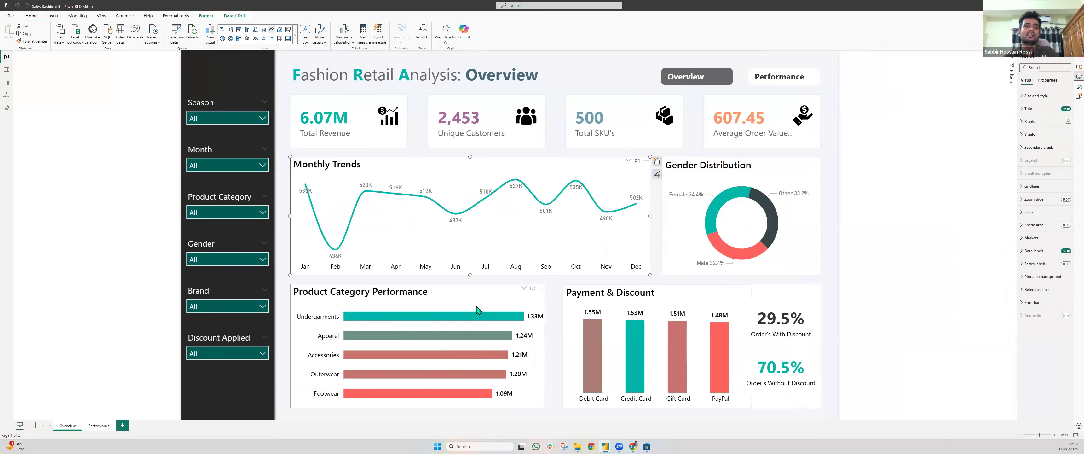
left_click(443, 298)
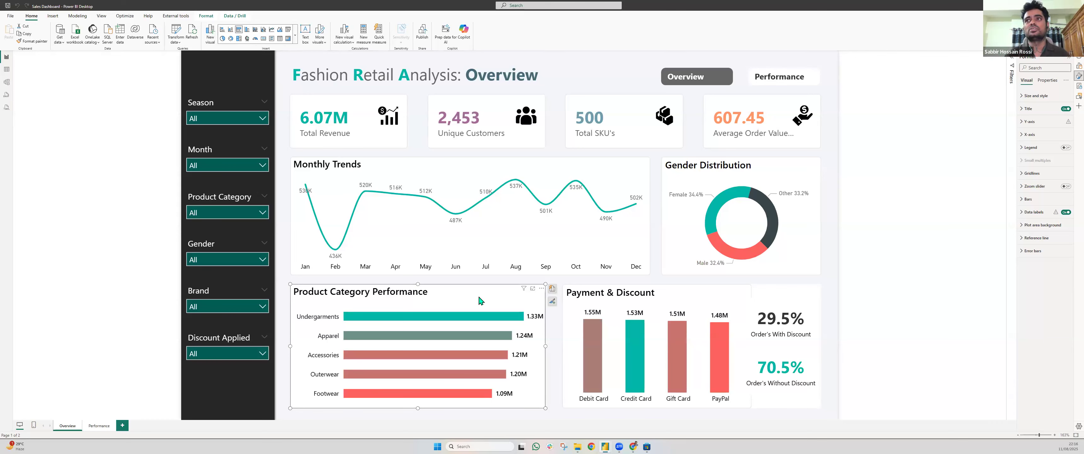
Clear the Product Category Performance bars' conditional colour and apply a gradient from red for the lowest to dark teal for the highest value
left_click(1028, 199)
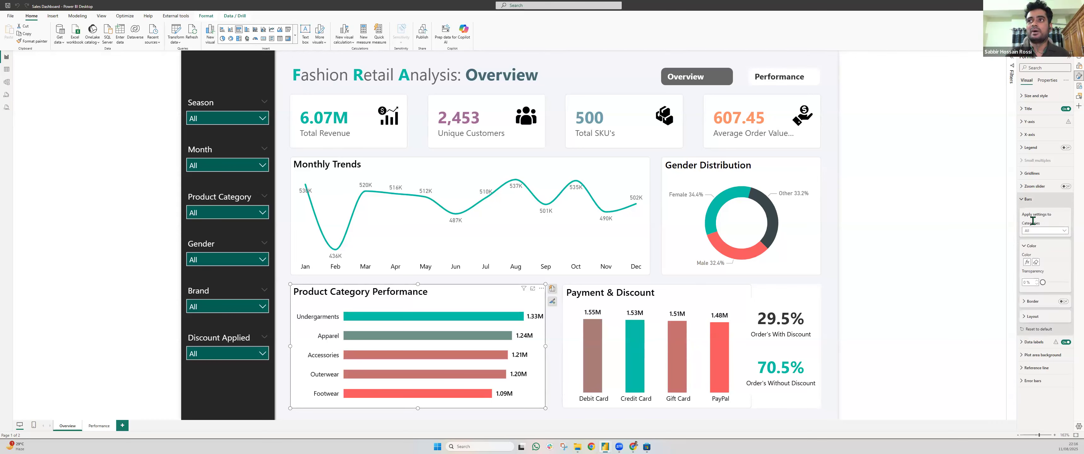
left_click(1035, 263)
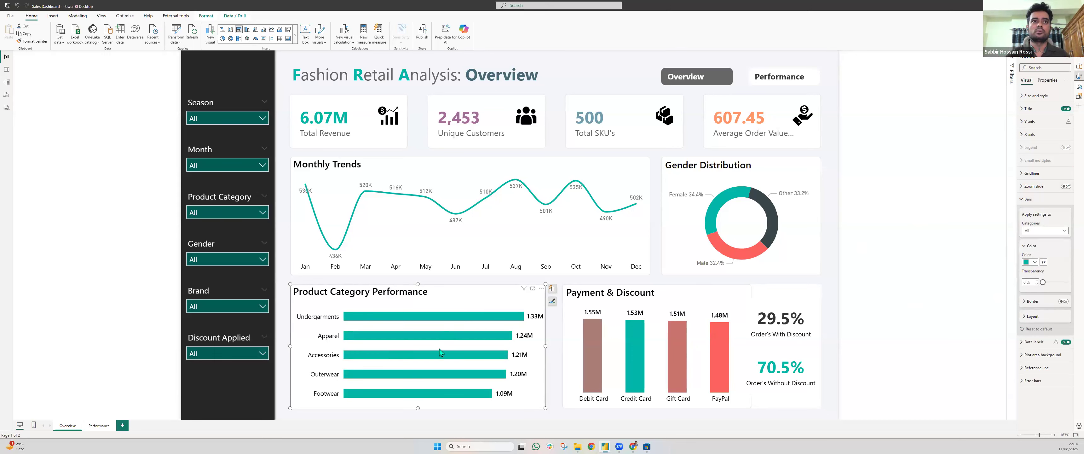
left_click(1043, 262)
left_click(441, 157)
left_click(429, 166)
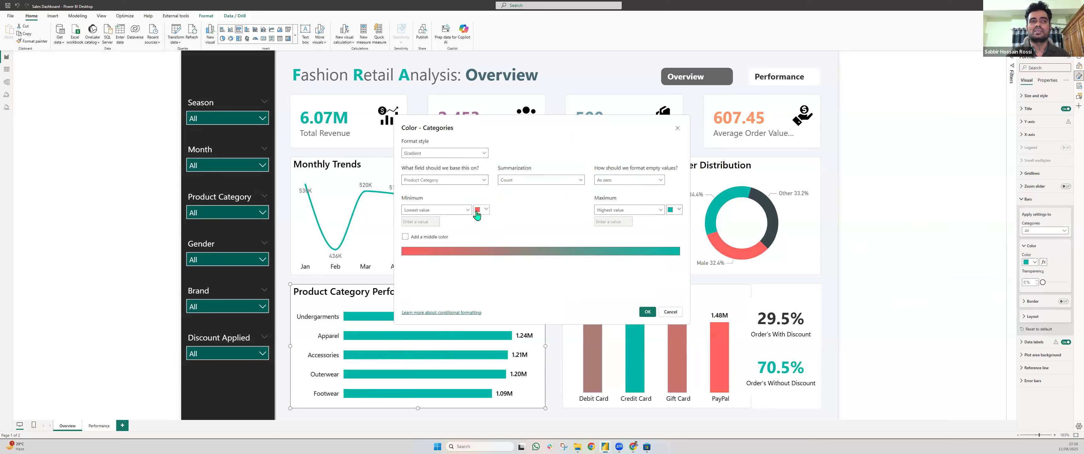
left_click(677, 212)
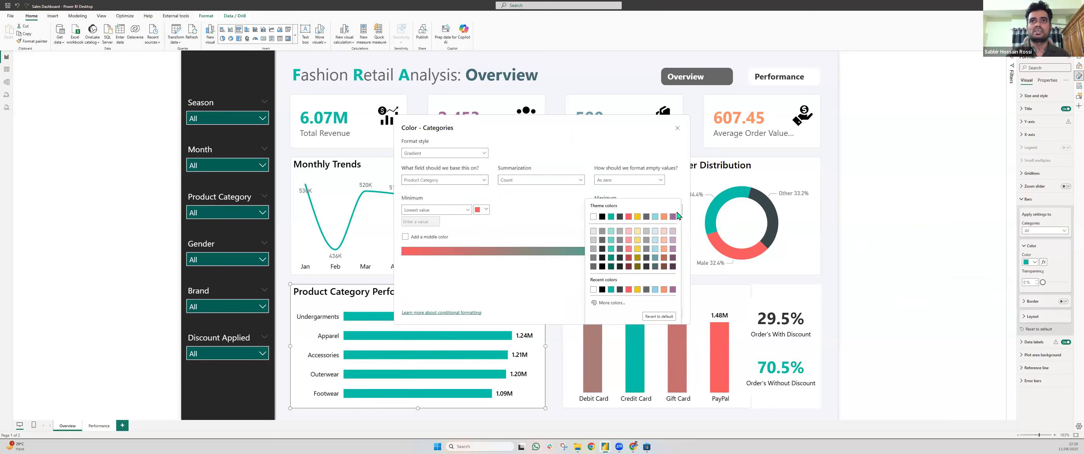
left_click(614, 260)
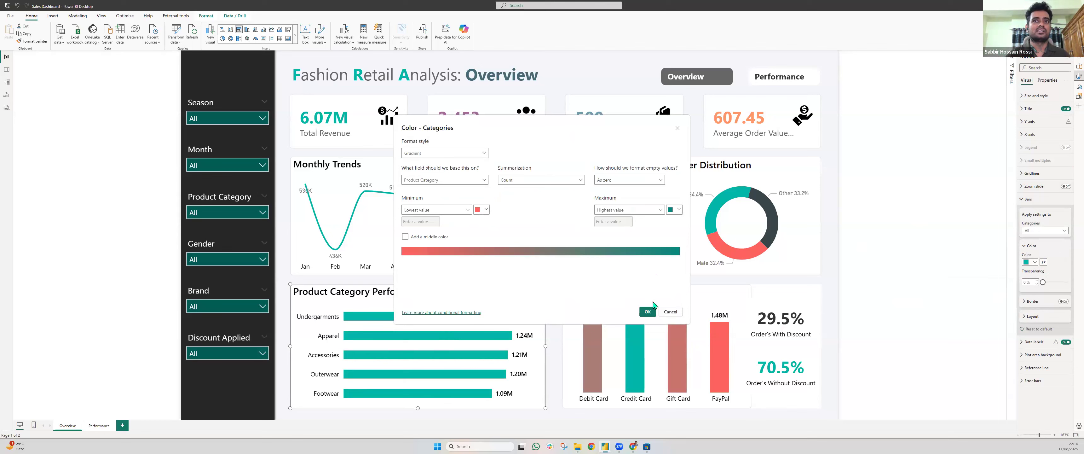
left_click(648, 315)
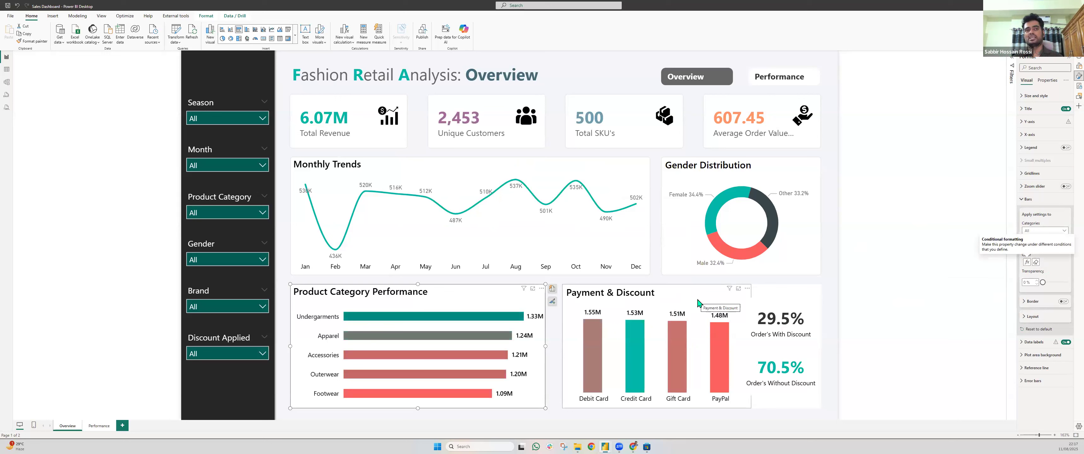
left_click(663, 281)
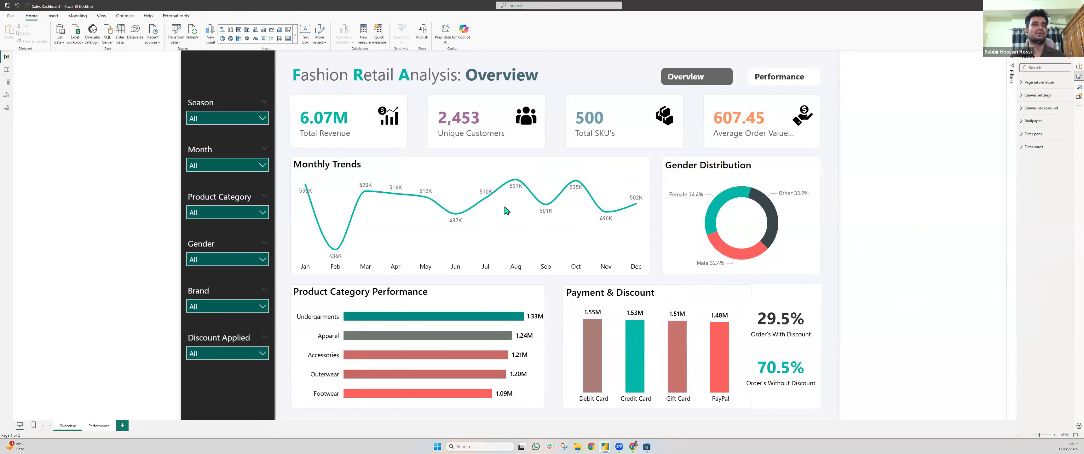
Add the Total COGS and Total Orders measures to the Monthly Trends chart's tooltips and view the August tooltip
mouse_move(495, 198)
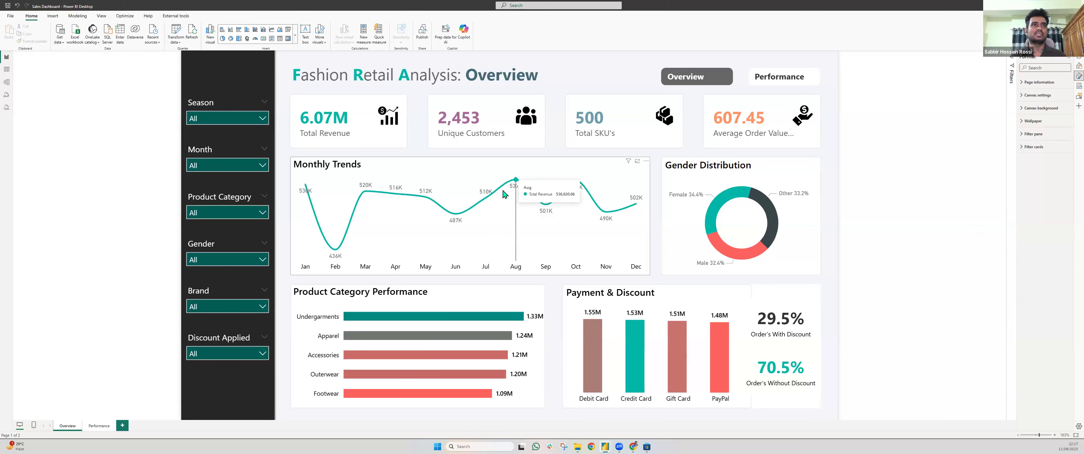
left_click(552, 167)
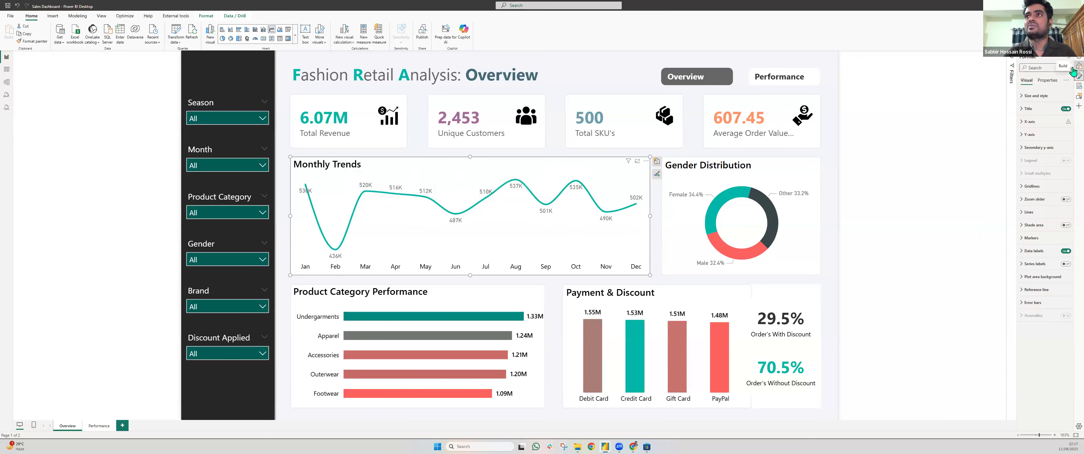
left_click(1078, 75)
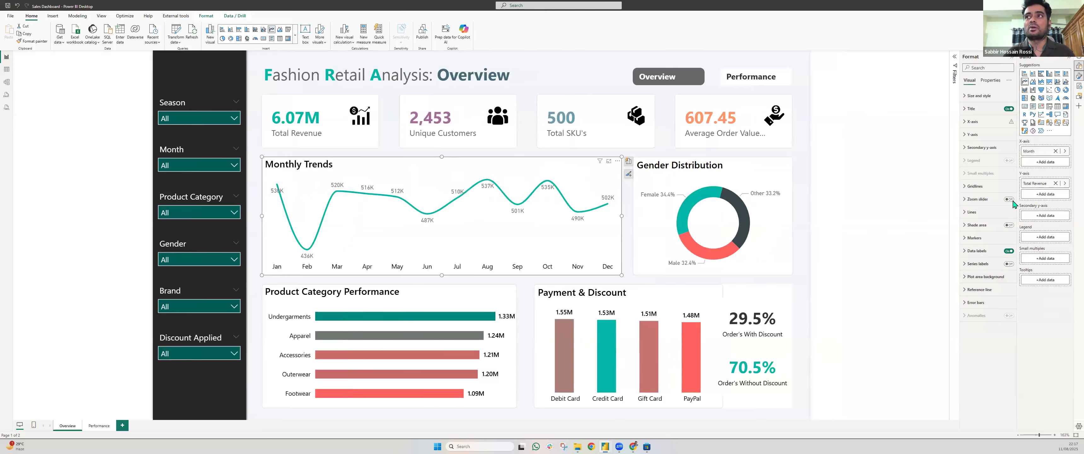
left_click(1013, 59)
left_click(1073, 63)
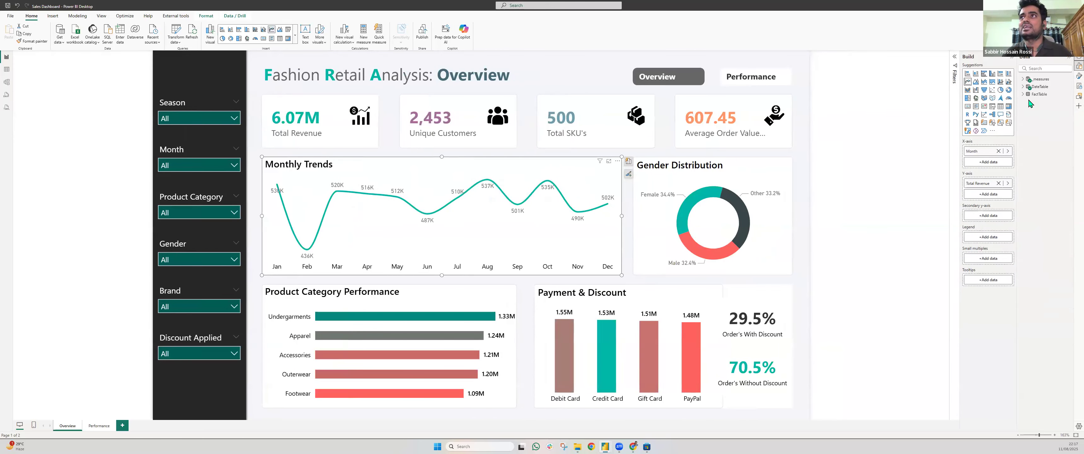
left_click(1023, 80)
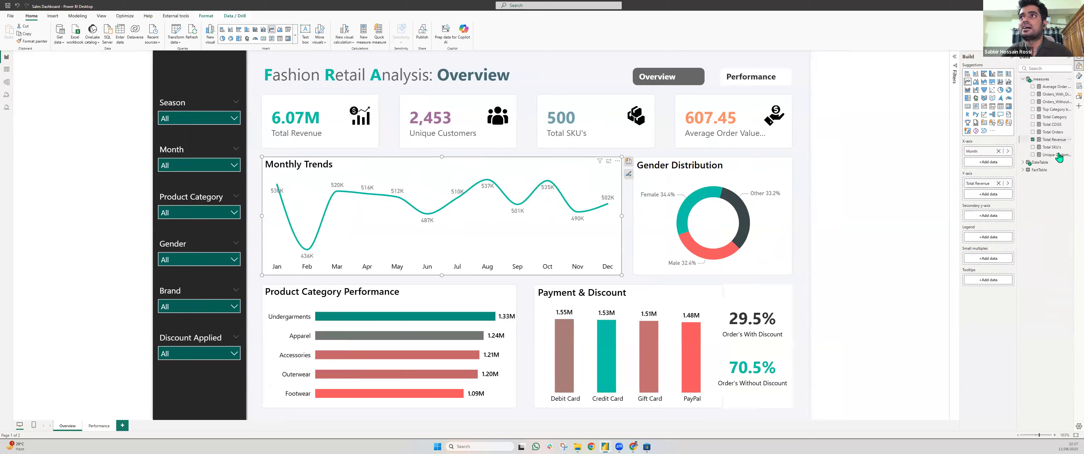
left_click_drag(1017, 141, 944, 289)
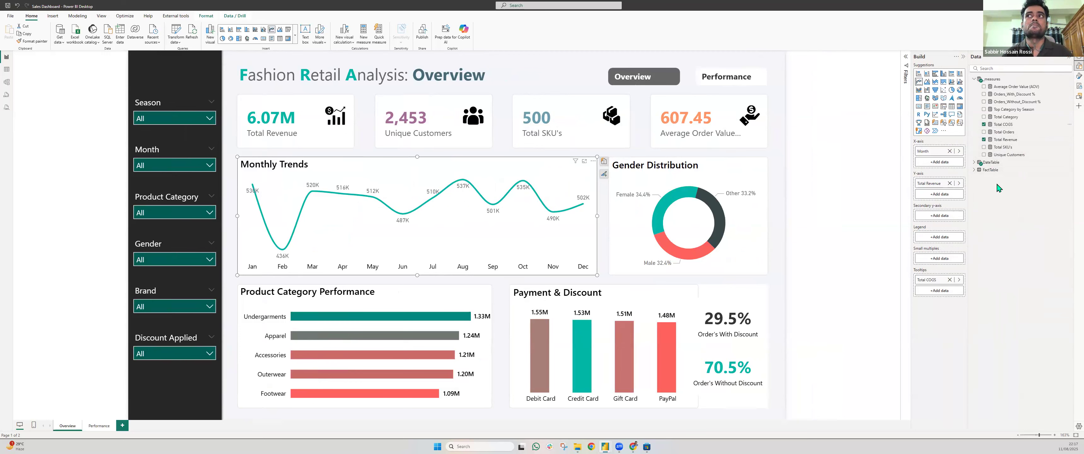
left_click_drag(1006, 133, 950, 299)
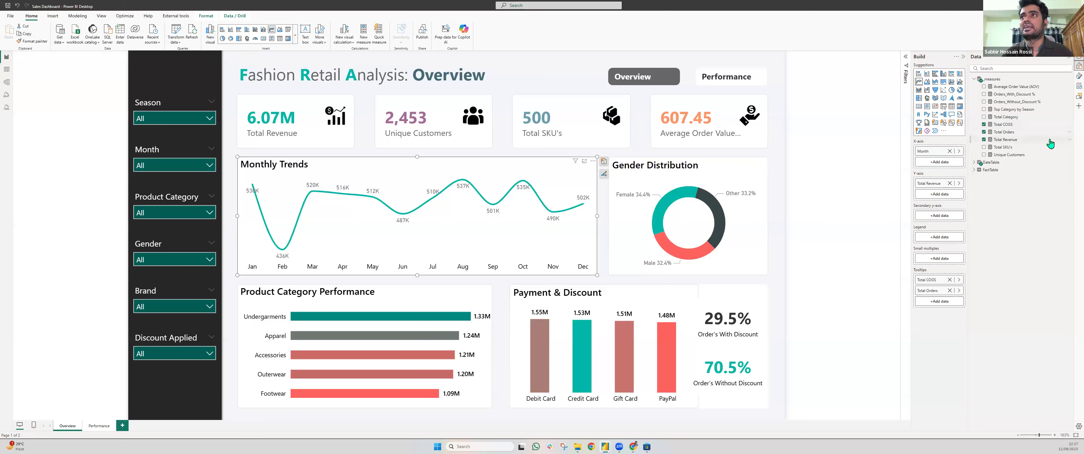
left_click(1069, 57)
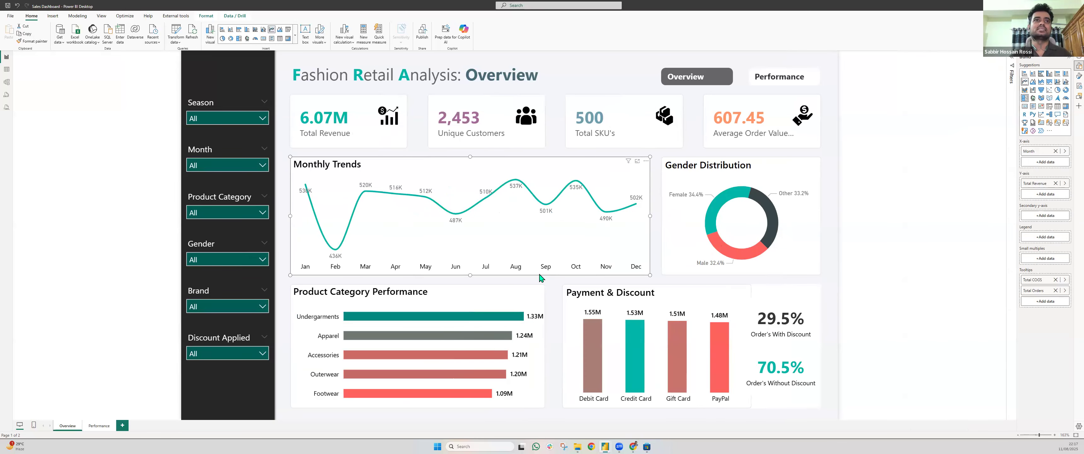
mouse_move(520, 192)
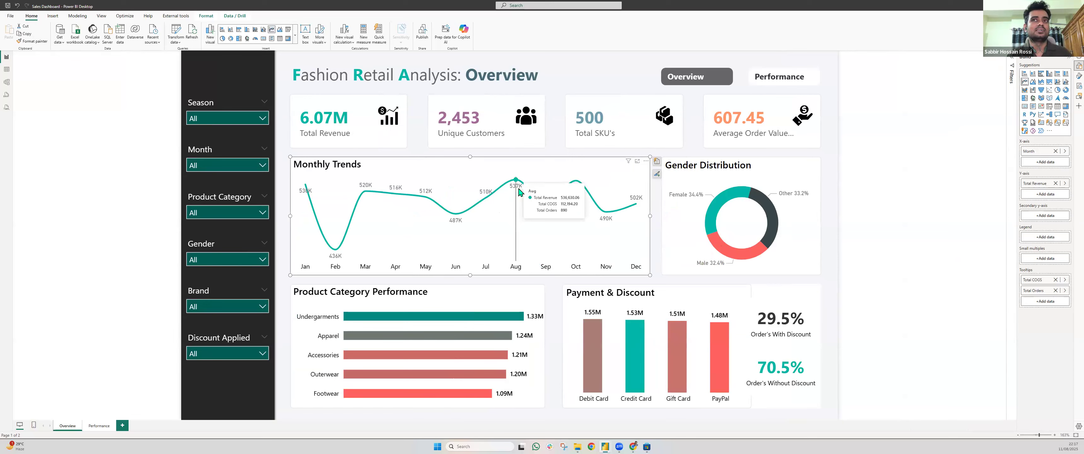
Cross-filter the Overview page by the Female segment of the Gender Distribution chart, and clear that selection
mouse_move(714, 218)
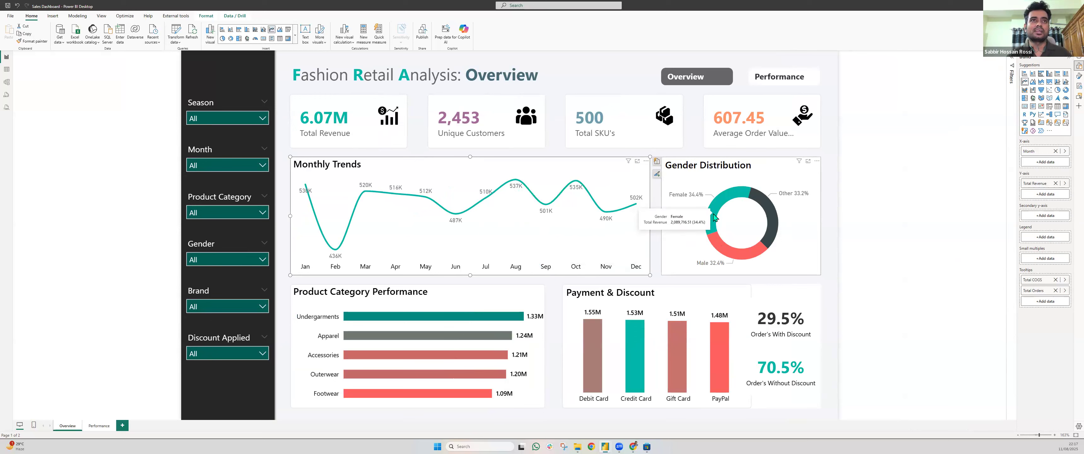
left_click(715, 218)
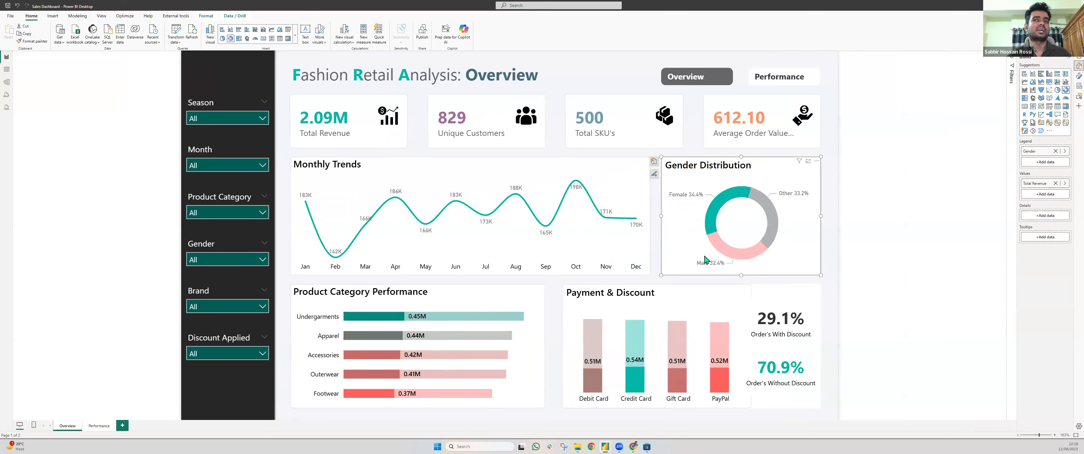
left_click(721, 210)
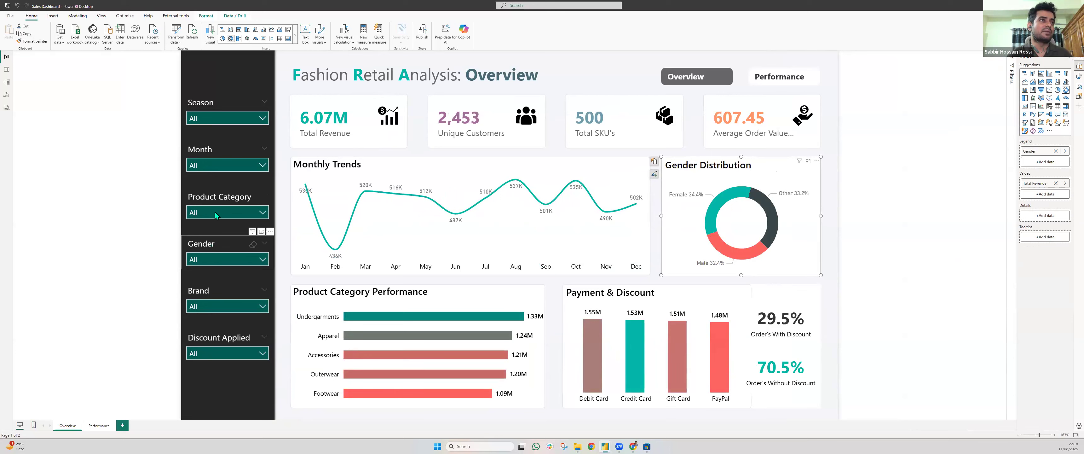
Compare the Overview page with the Discount Applied filter set to True and to False, and clear the filter
left_click(213, 350)
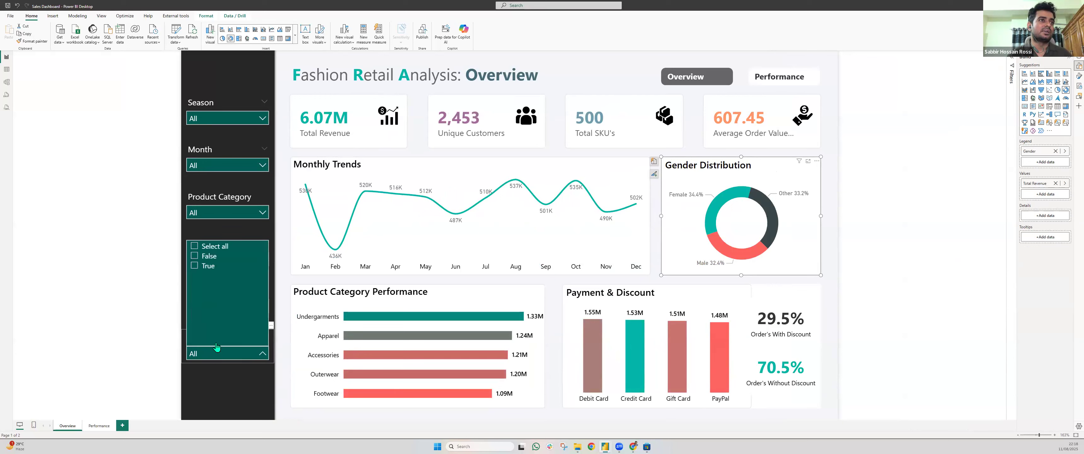
left_click(206, 266)
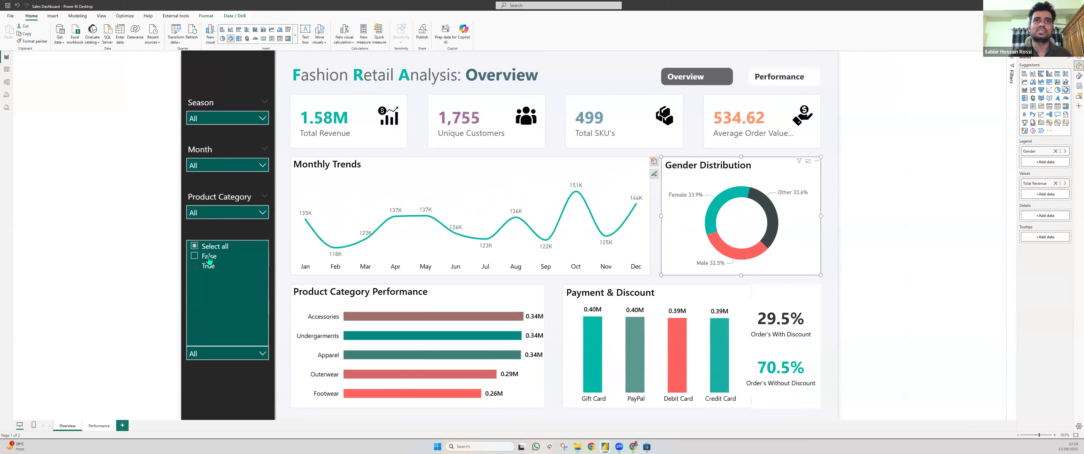
left_click(208, 257)
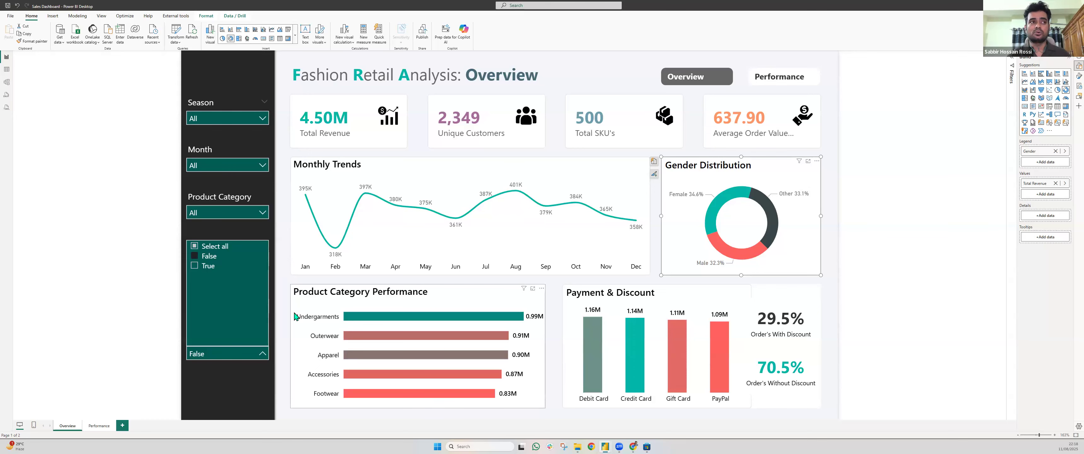
left_click(221, 266)
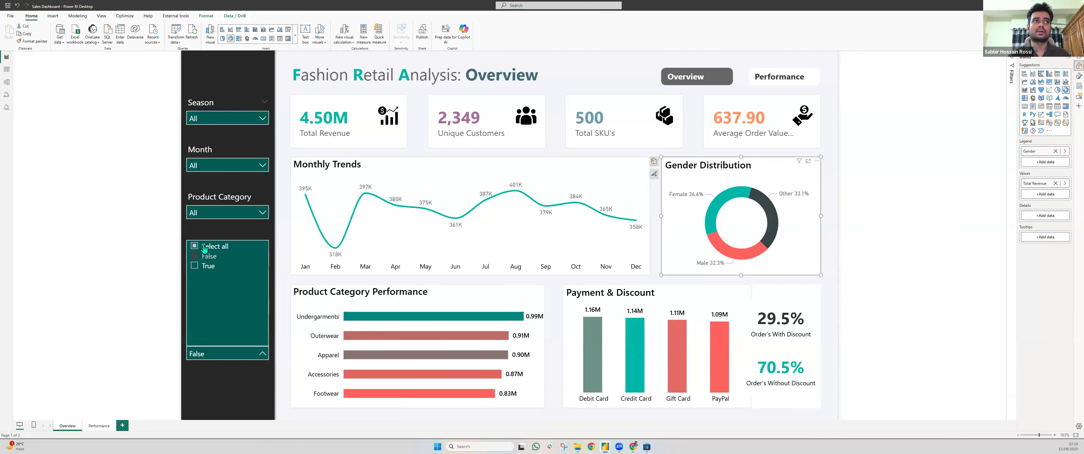
left_click(286, 321)
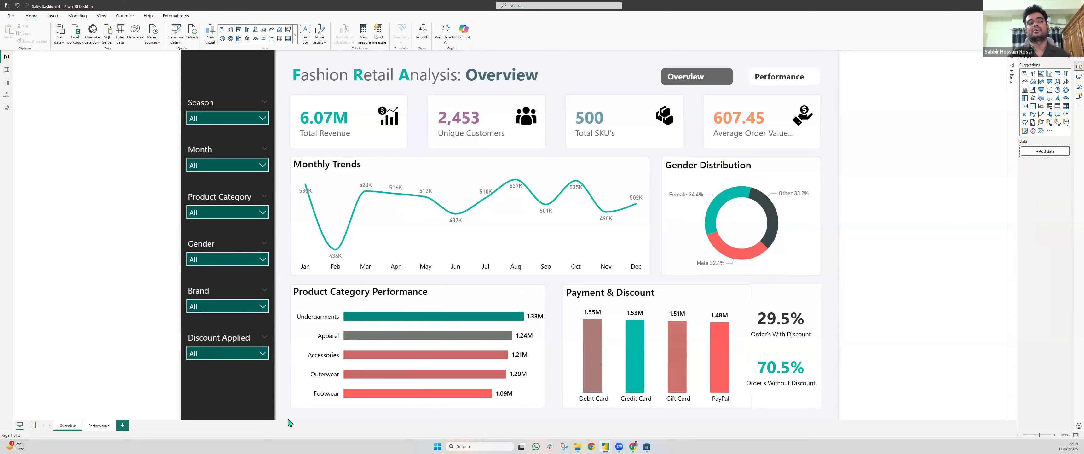
Clear the top 5 Product Category filter from the Top Product Category chart on the Performance page
left_click(99, 426)
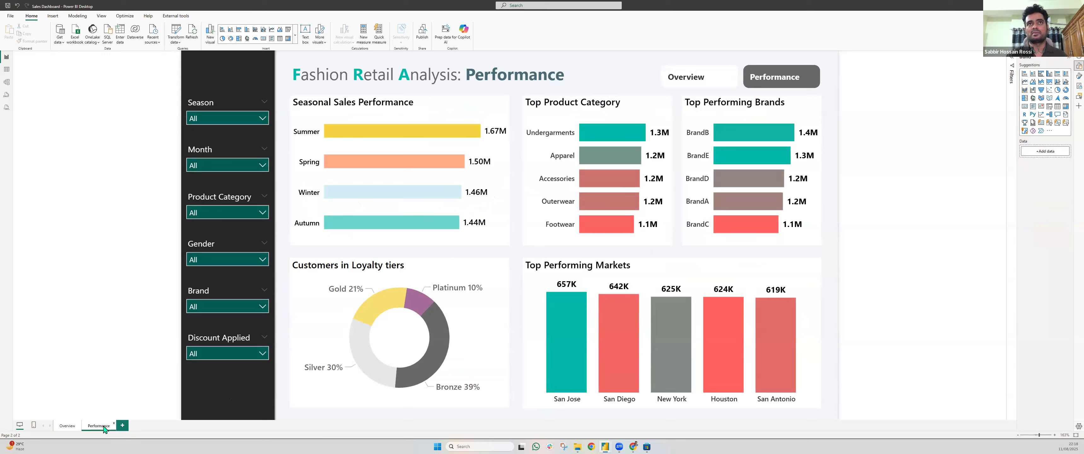
left_click(640, 105)
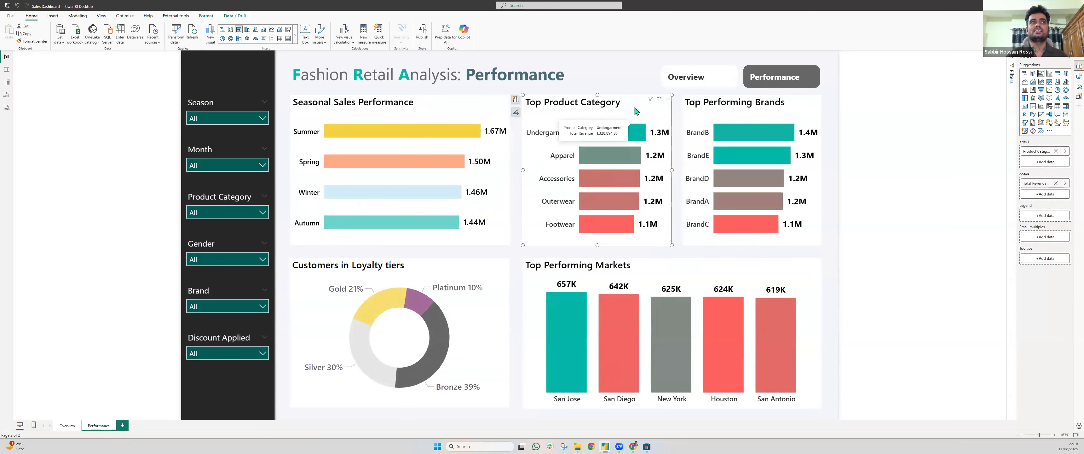
left_click(1009, 61)
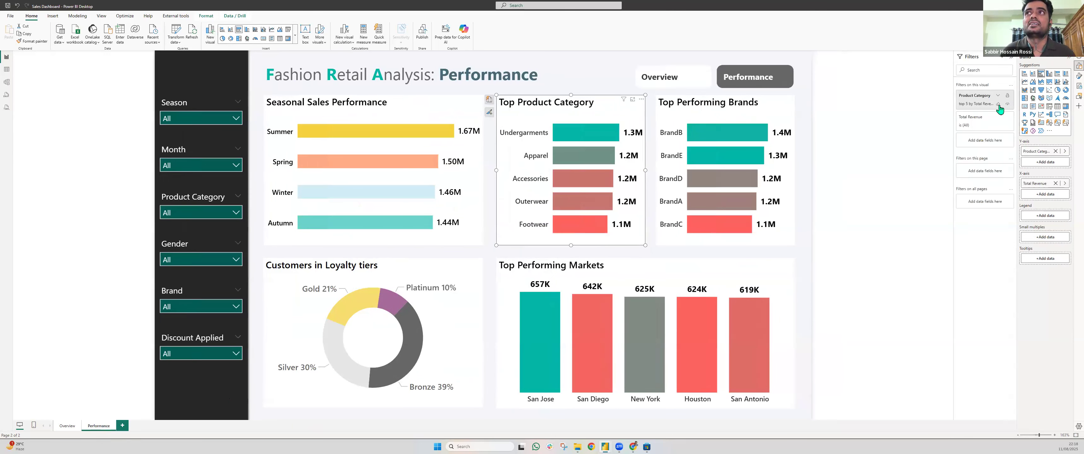
left_click(999, 105)
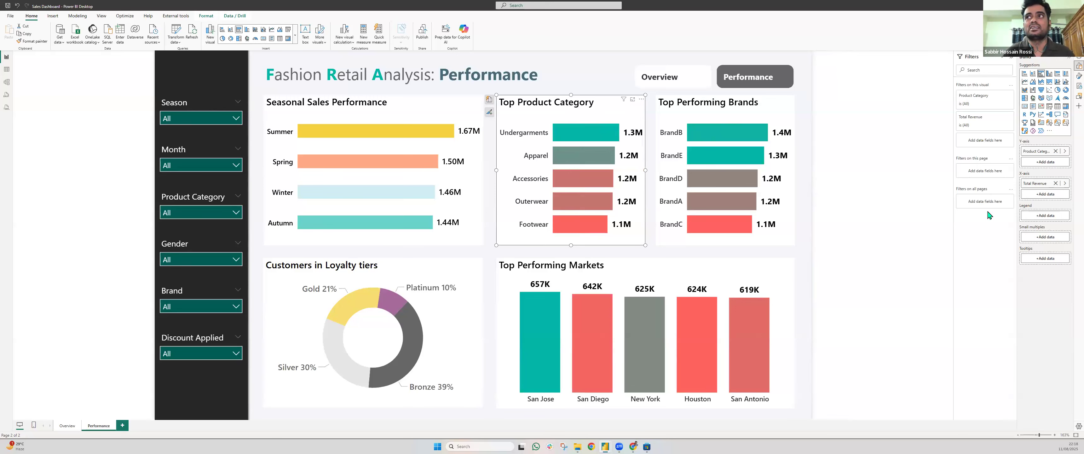
Remove Total Revenue from the Top Product Category chart's X-axis, find the measure with REVE and add it back
left_click(1056, 184)
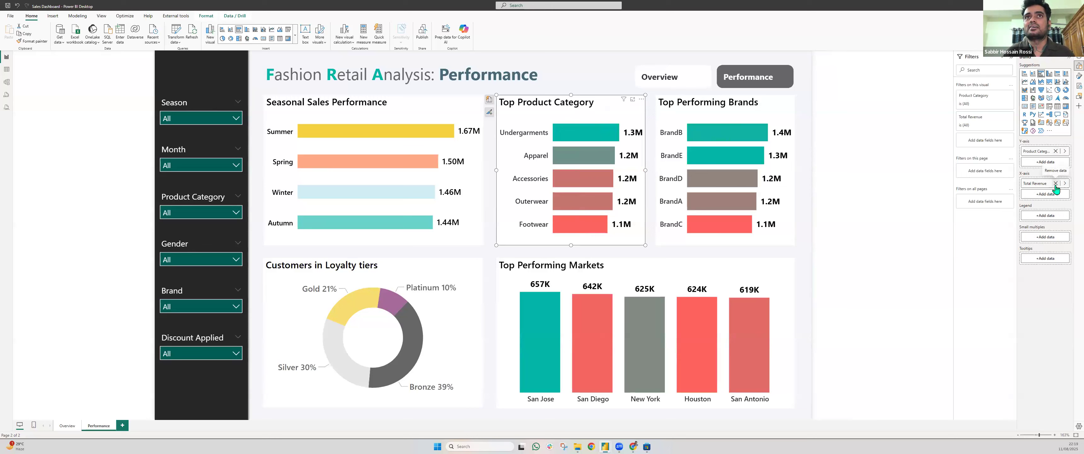
left_click(1079, 58)
left_click(1005, 68)
type("REVE")
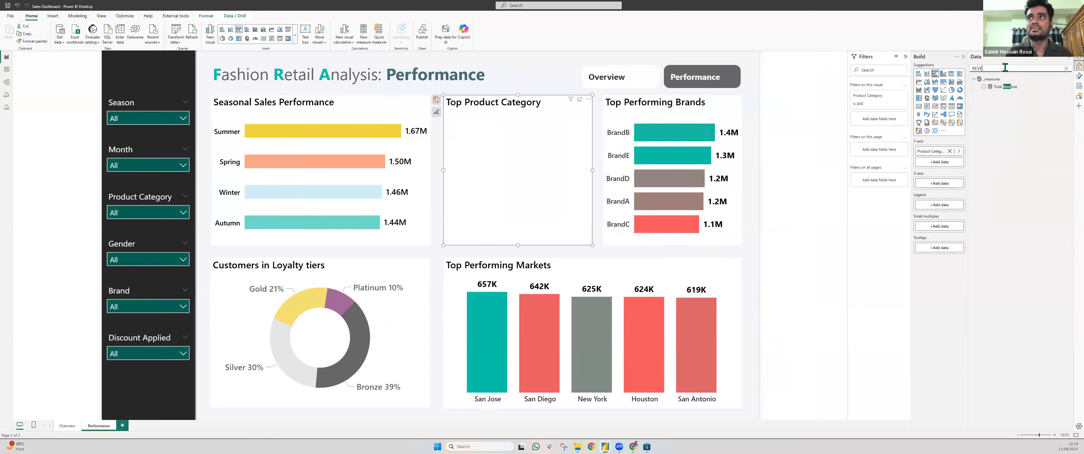
left_click_drag(1001, 87, 938, 184)
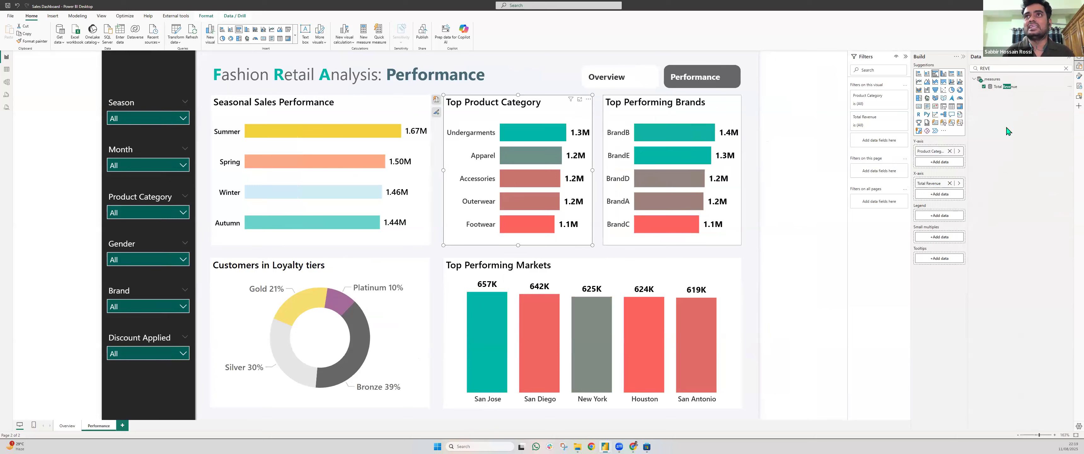
left_click(1069, 61)
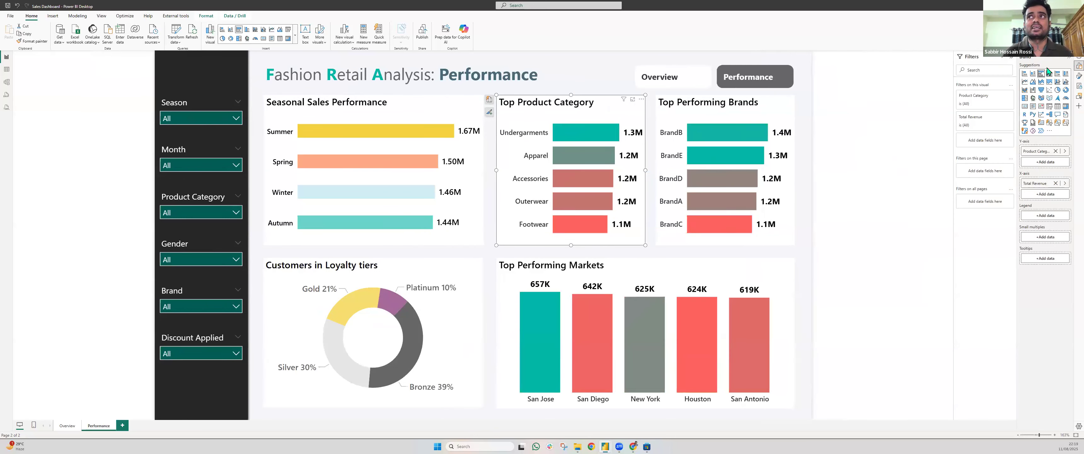
Filter the Top Product Category chart to the top 3 product categories by Total Revenue with a Top N filter
left_click(977, 104)
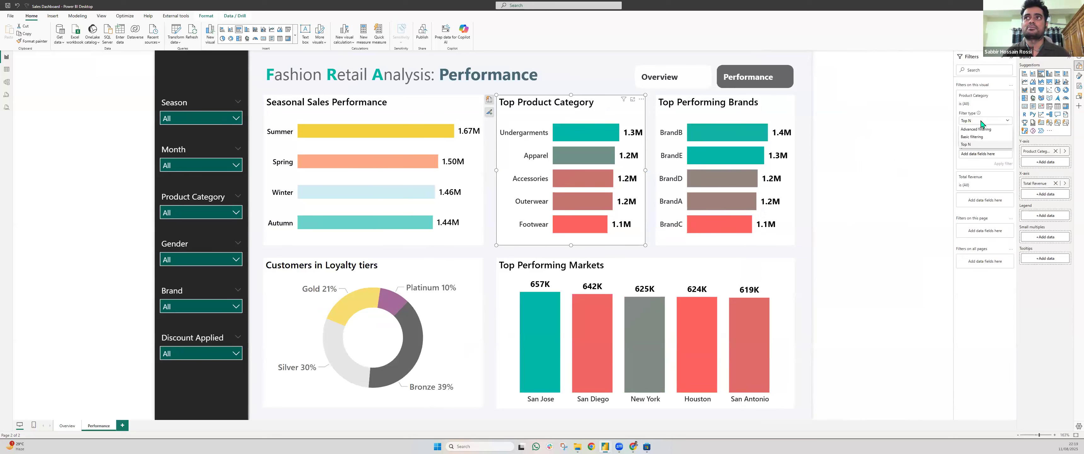
left_click(990, 138)
type("3")
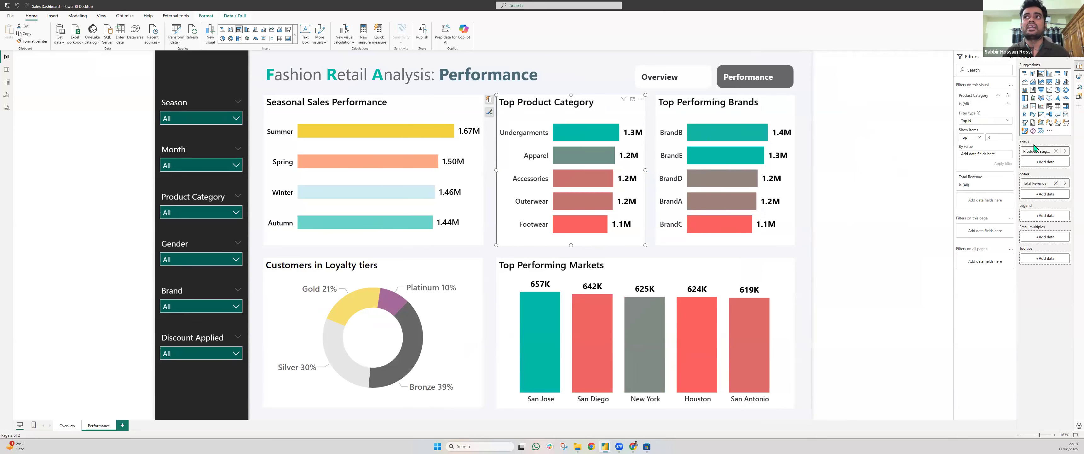
left_click(1076, 64)
left_click_drag(1011, 87, 884, 154)
left_click(898, 163)
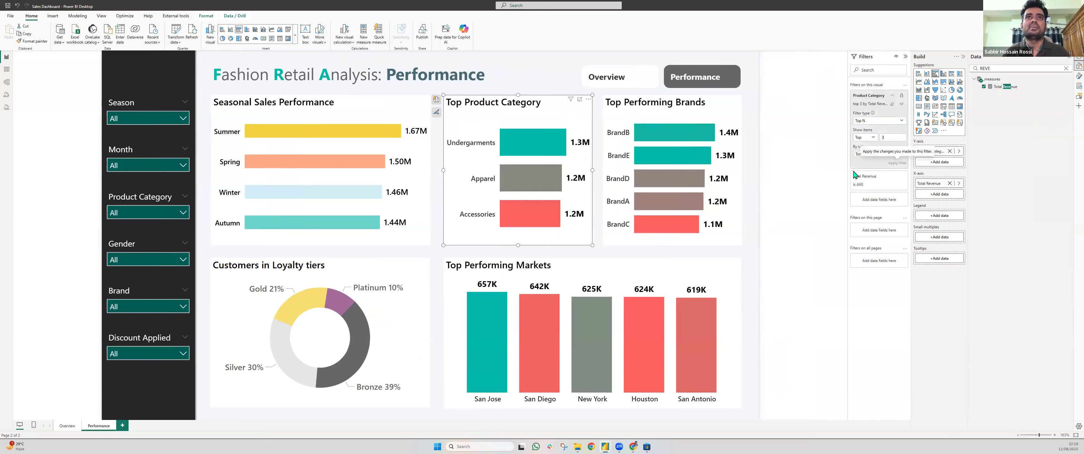
Collapse the Filters and Data panes to give the Performance page more room
mouse_move(543, 184)
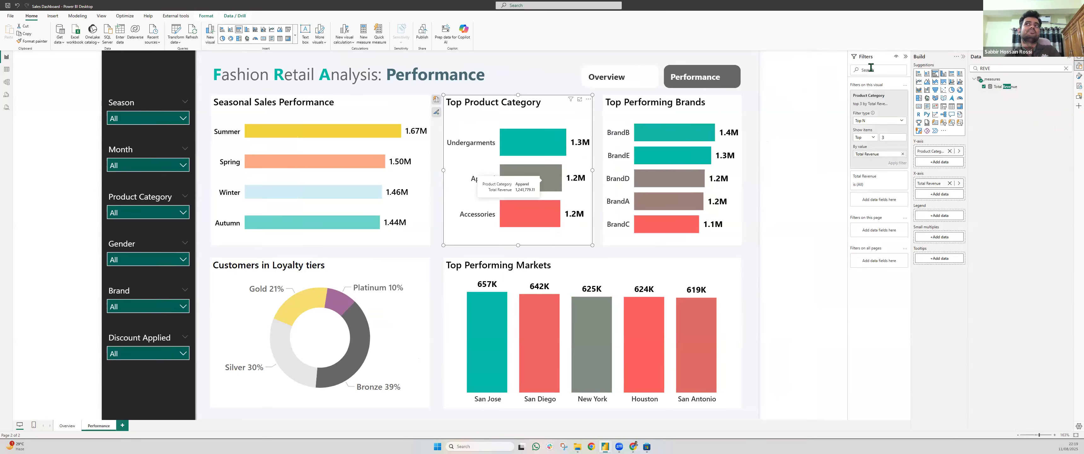
left_click(905, 56)
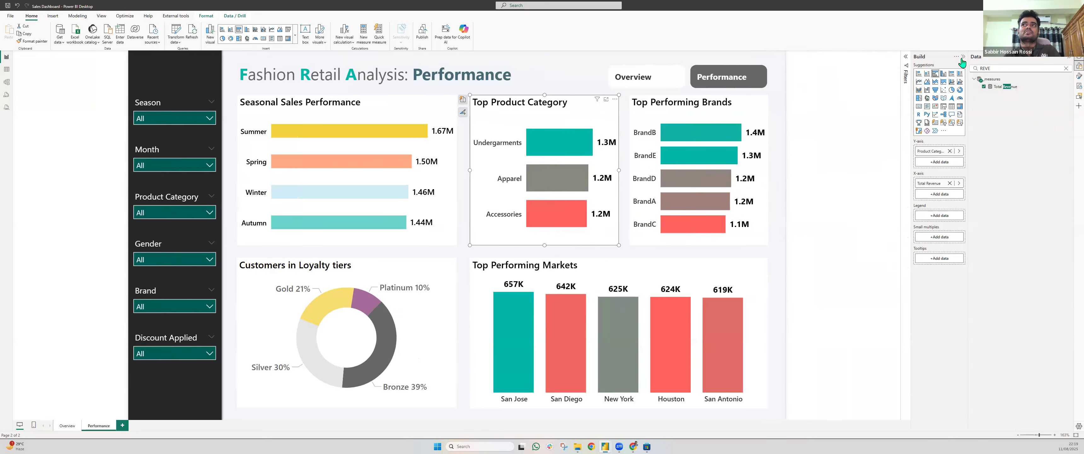
left_click(1069, 59)
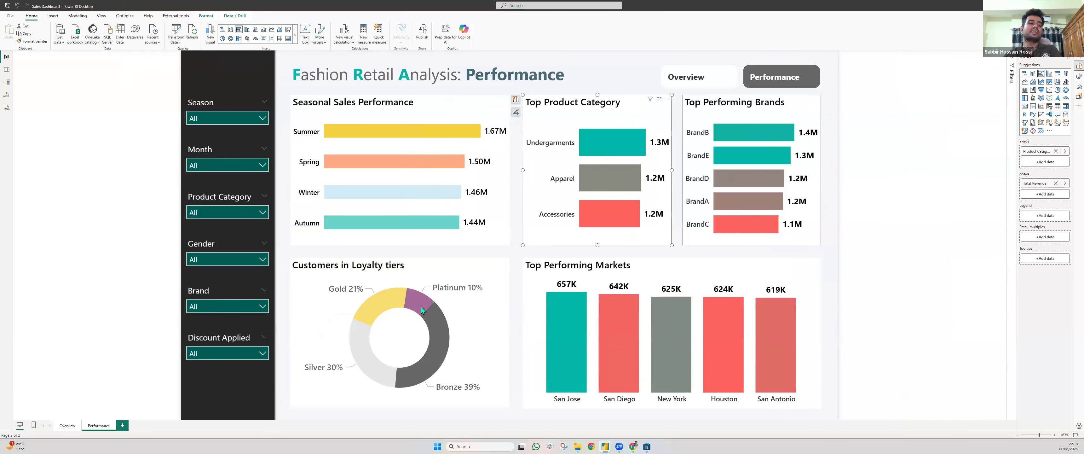
Review the Overview and Performance pages in turn, ending on Overview
left_click(66, 426)
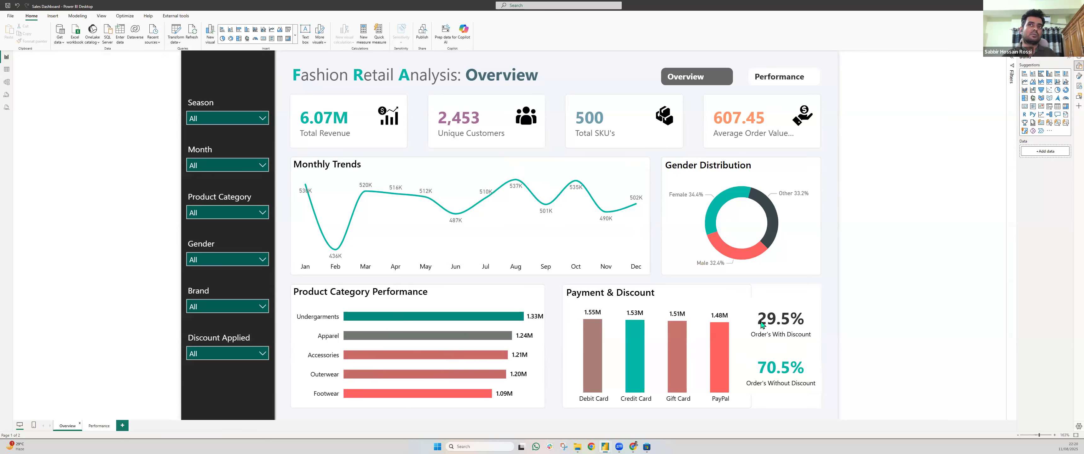
left_click(98, 425)
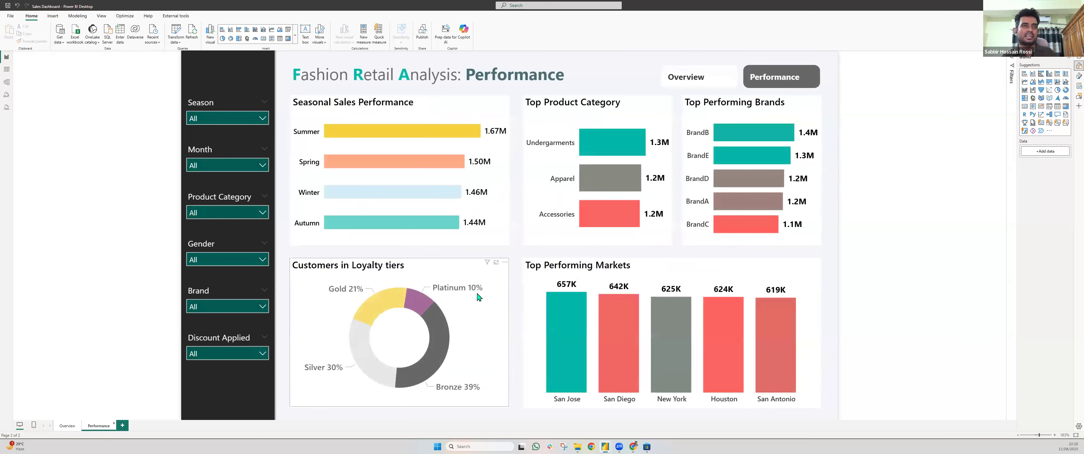
left_click(67, 426)
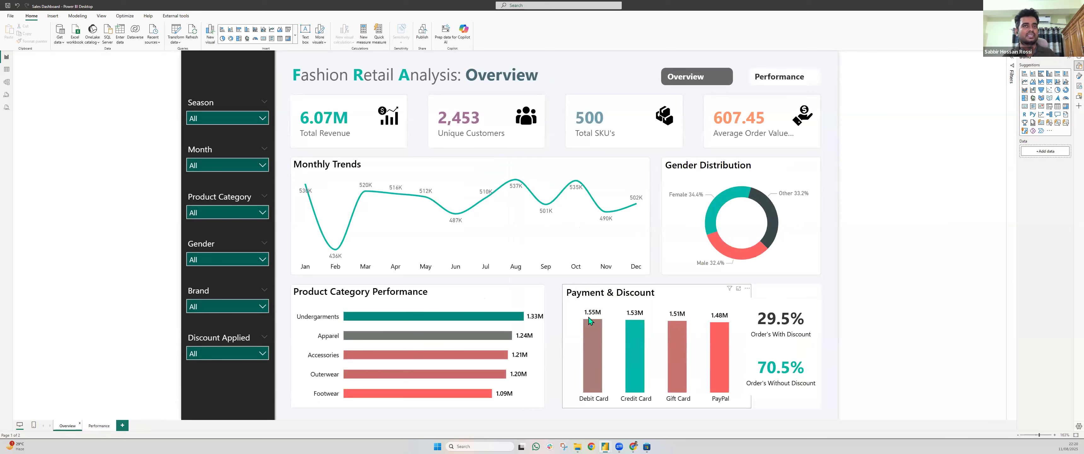
Expand the Data pane again and show the Total Revenue measure's DAX formula
left_click(1074, 63)
left_click(1074, 63)
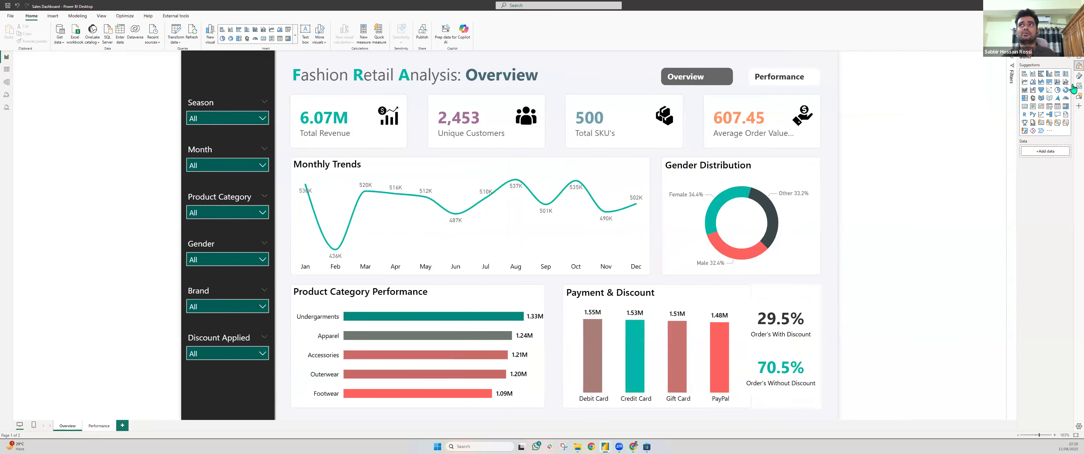
left_click(1074, 63)
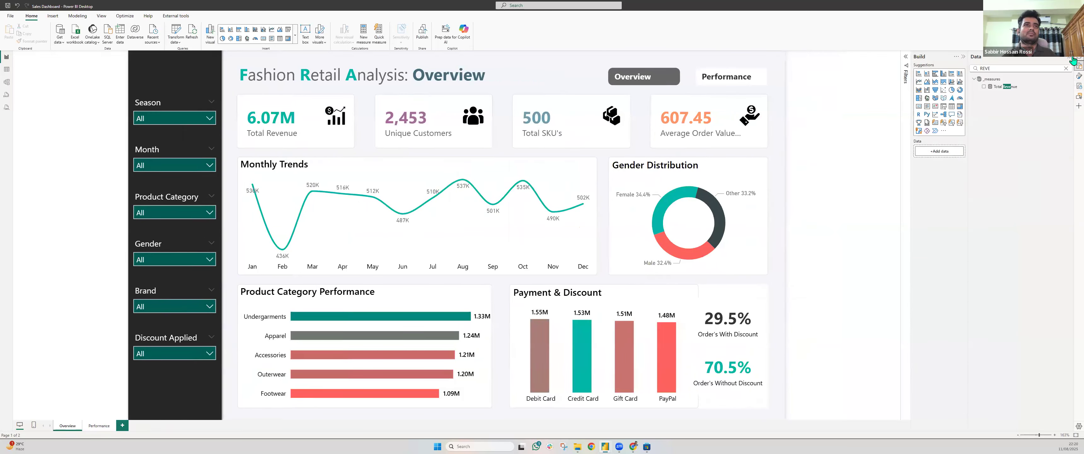
left_click(999, 87)
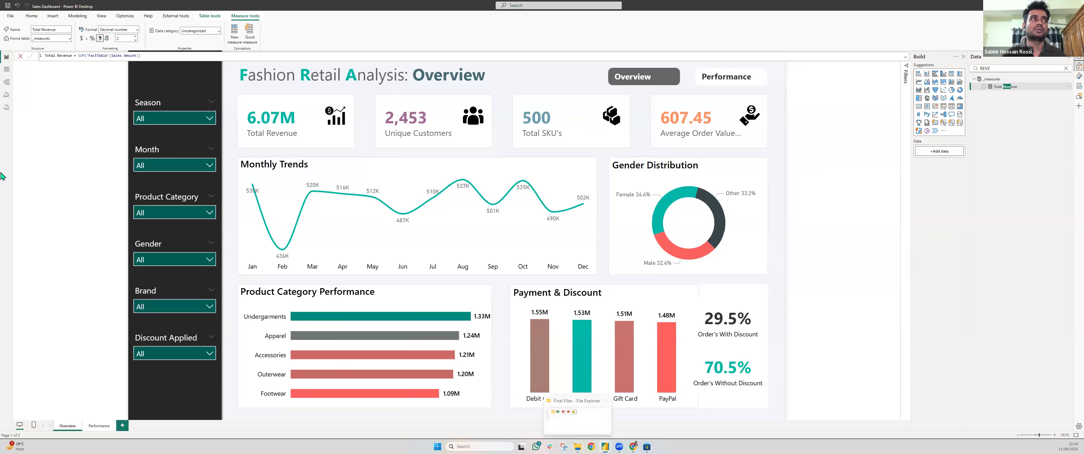
Examine the Sales Dashboard's data model with its FactTable, DateTable and _measures tables
left_click(6, 81)
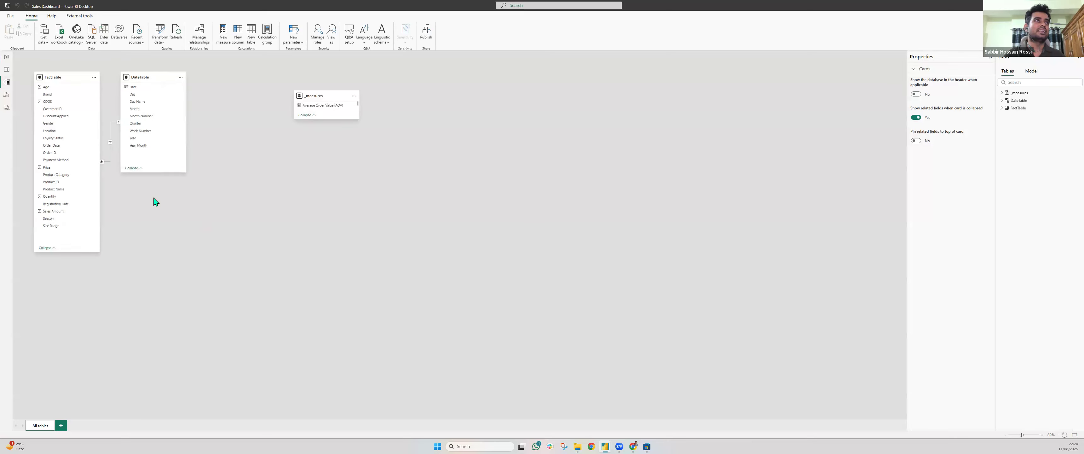
scroll(156, 202, "up", 4)
scroll(152, 226, "down", 2)
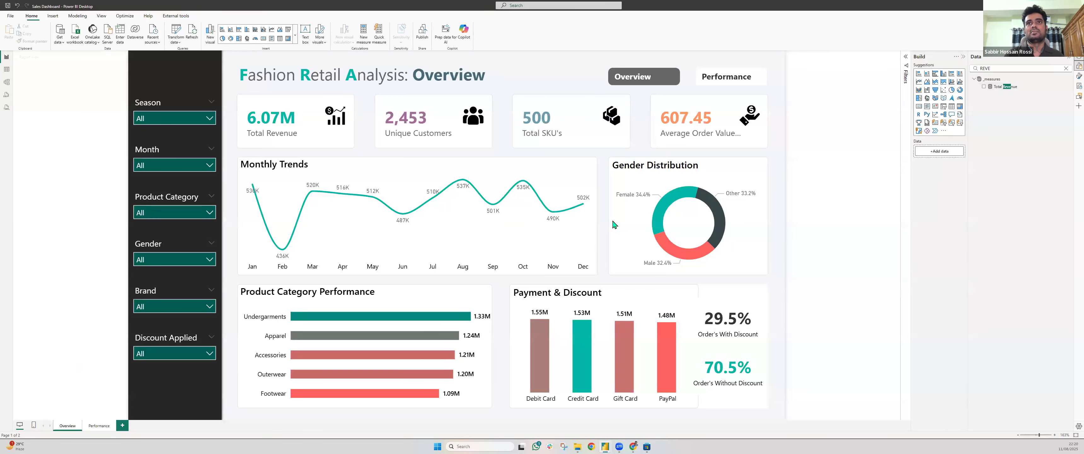
Close the Sales Dashboard file without saving its changes
left_click(1077, 6)
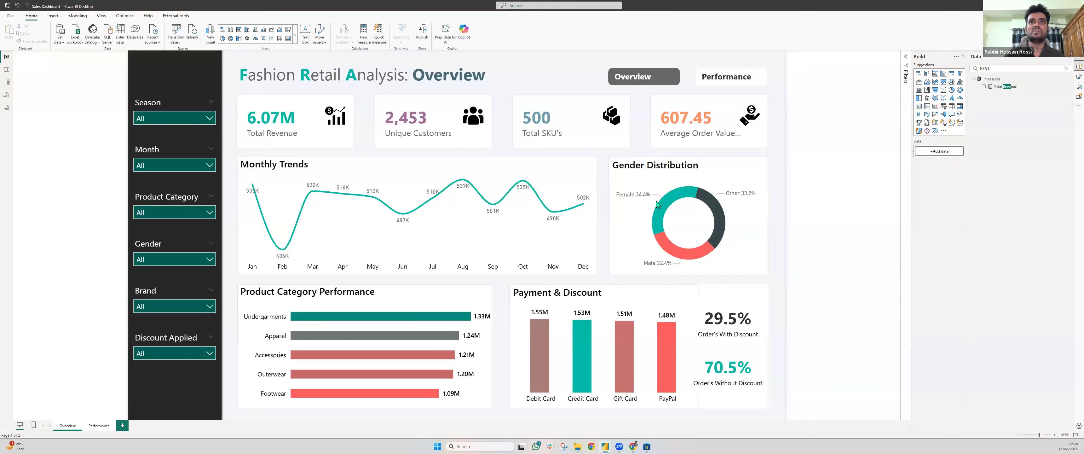
left_click(568, 234)
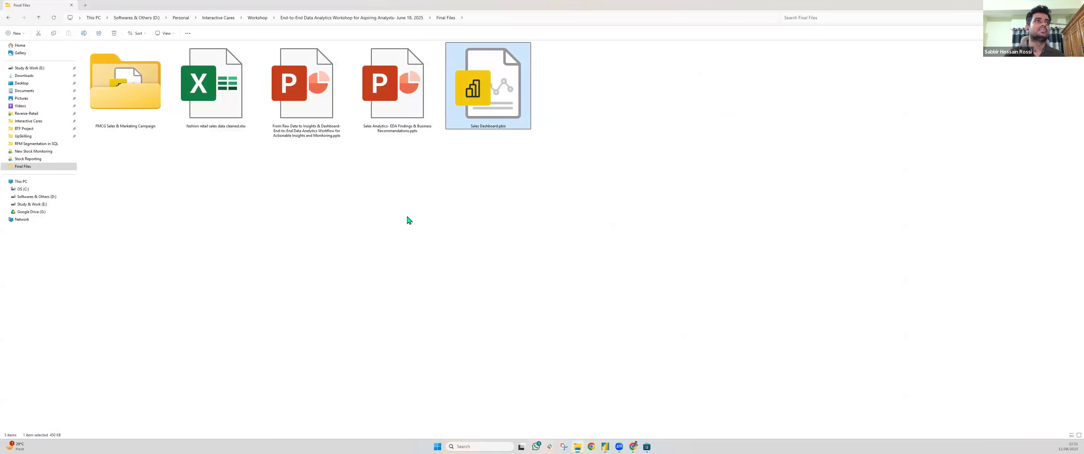
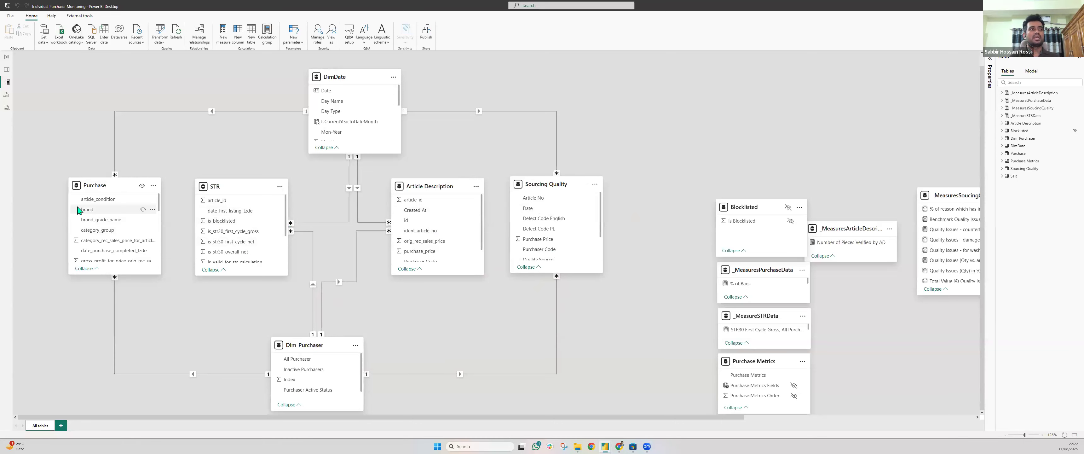
Examine how the Purchase table relates to Dim_Purchaser through Purchaser Code in the Individual Purchaser Monitoring model
scroll(113, 218, "up", 1)
scroll(113, 218, "up", 1)
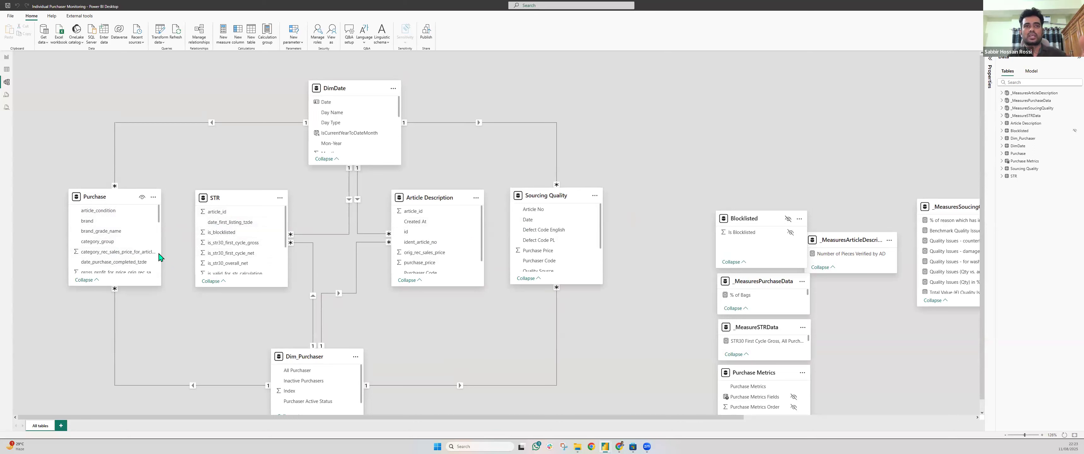
scroll(169, 283, "down", 1)
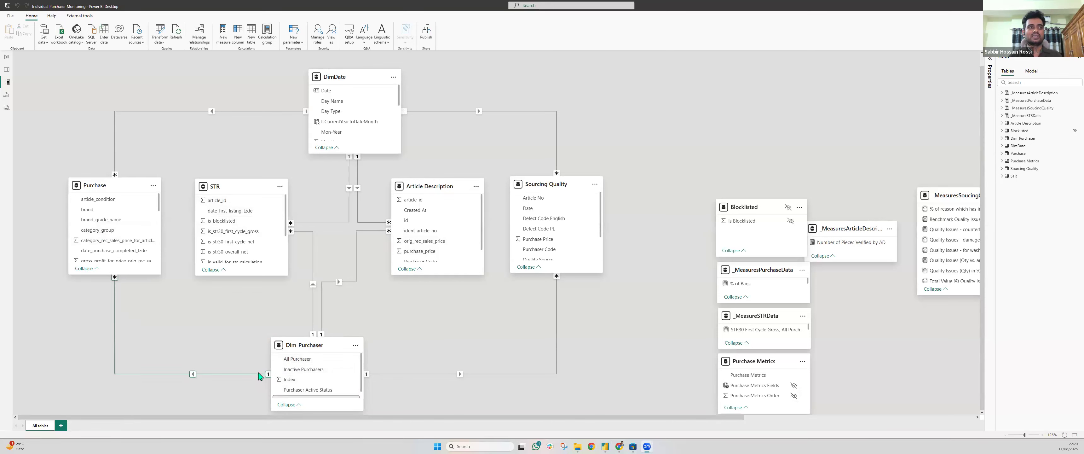
scroll(126, 265, "down", 4)
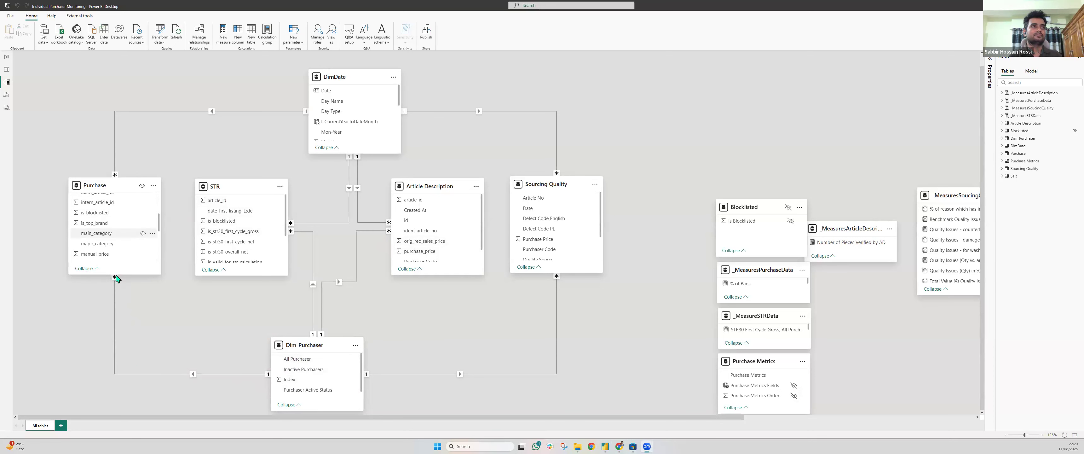
scroll(121, 242, "down", 3)
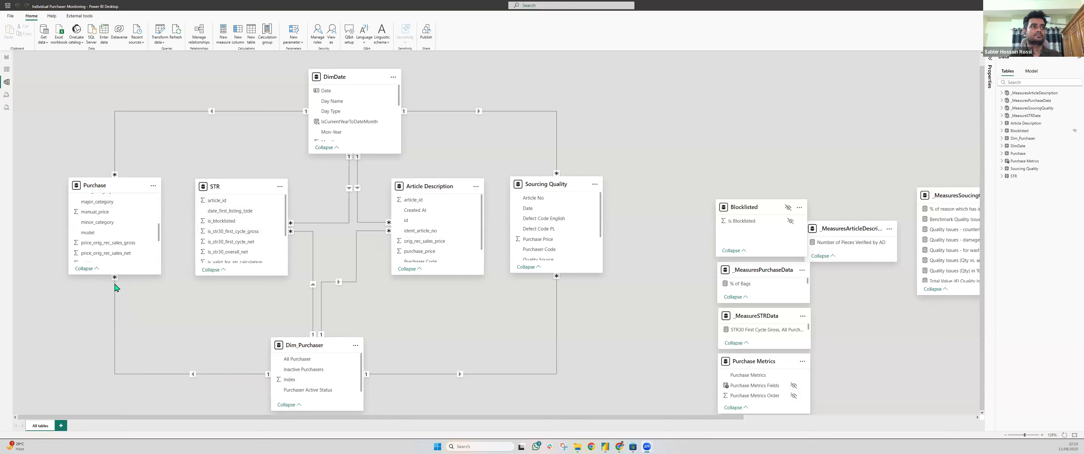
scroll(126, 241, "down", 3)
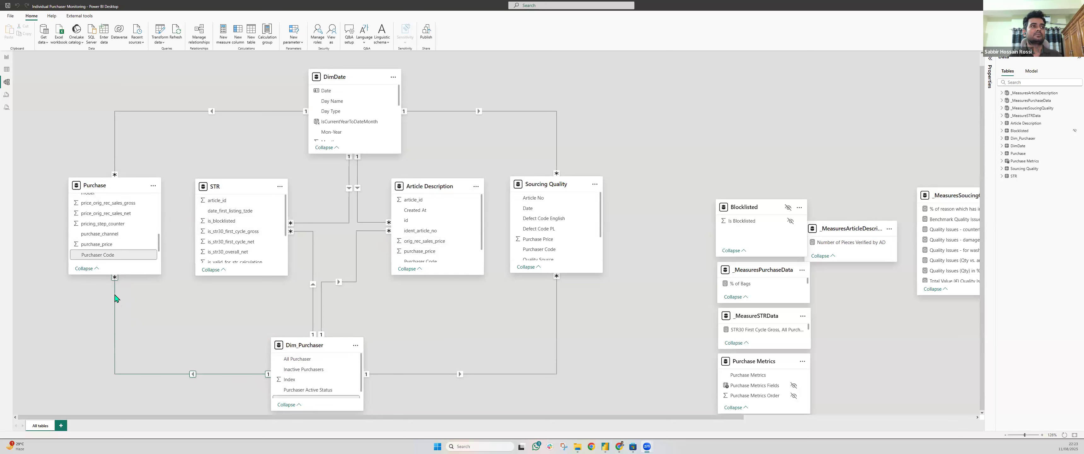
scroll(331, 383, "down", 1)
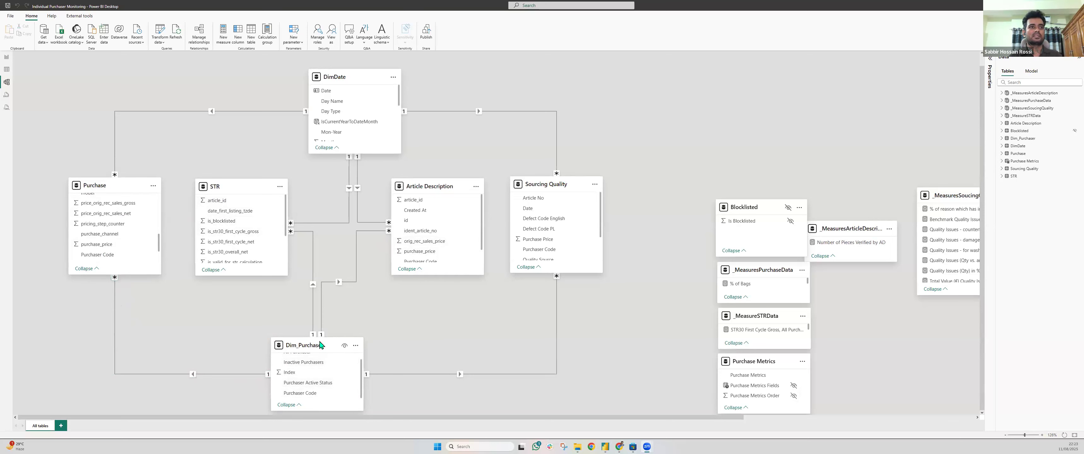
Enlarge the Dim_Purchaser table card and examine DimDate's relationships to the Purchase, STR and Sourcing Quality tables
left_click_drag(324, 316, 324, 317)
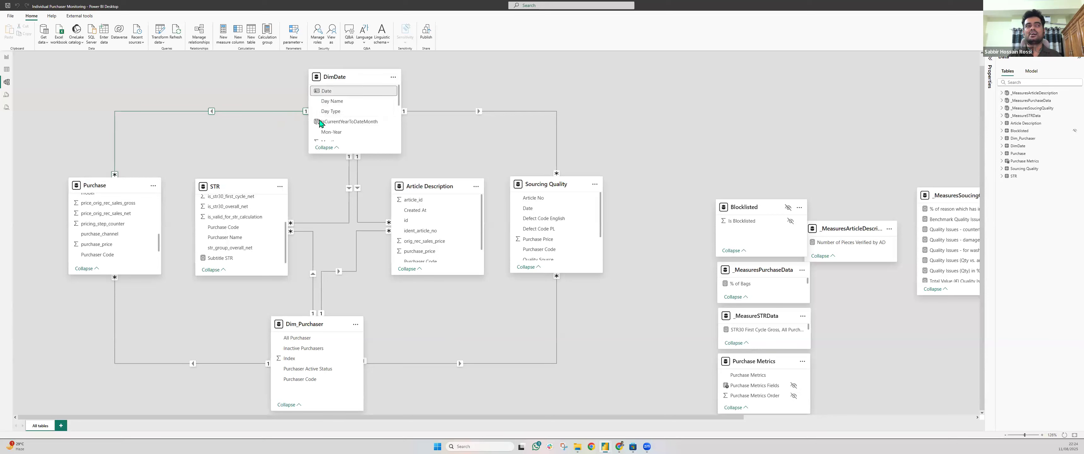
scroll(106, 220, "up", 10)
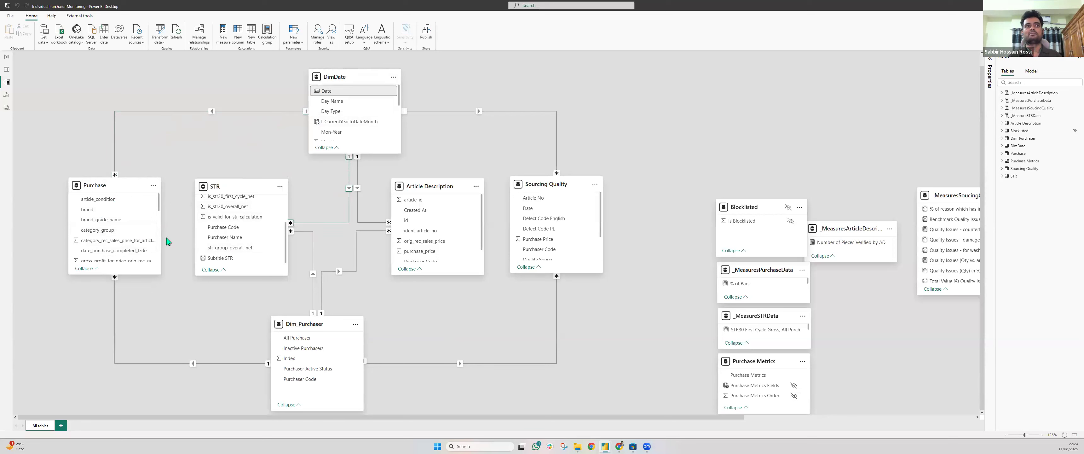
scroll(240, 238, "up", 2)
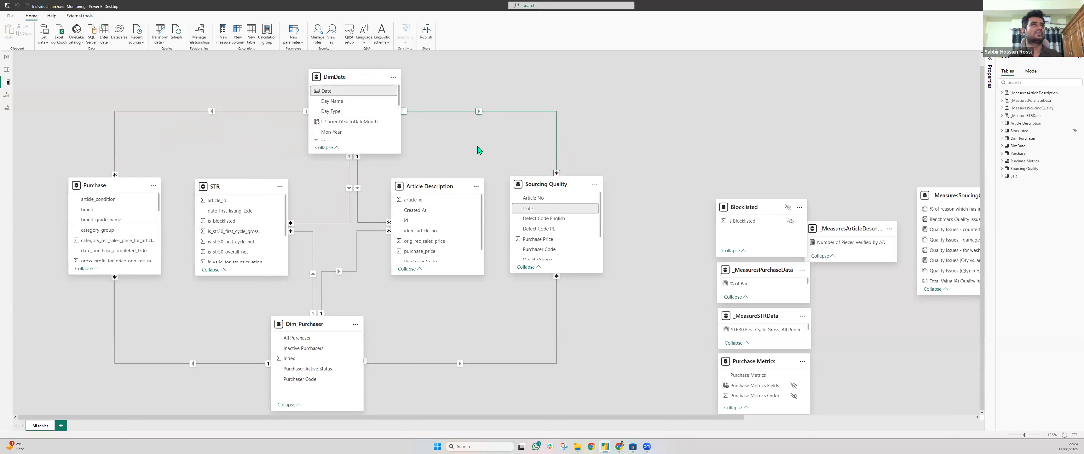
Close the Individual Purchaser Monitoring file without saving its changes
left_click(1077, 6)
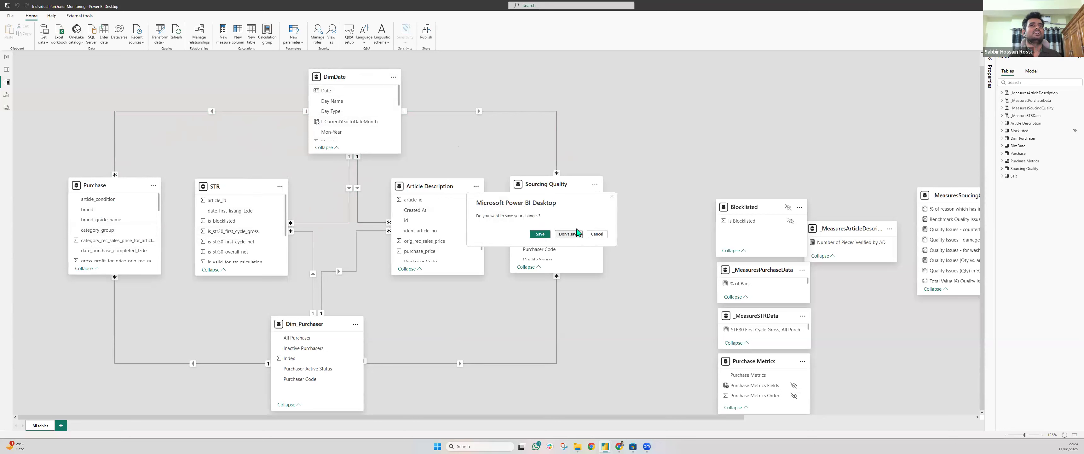
left_click(569, 234)
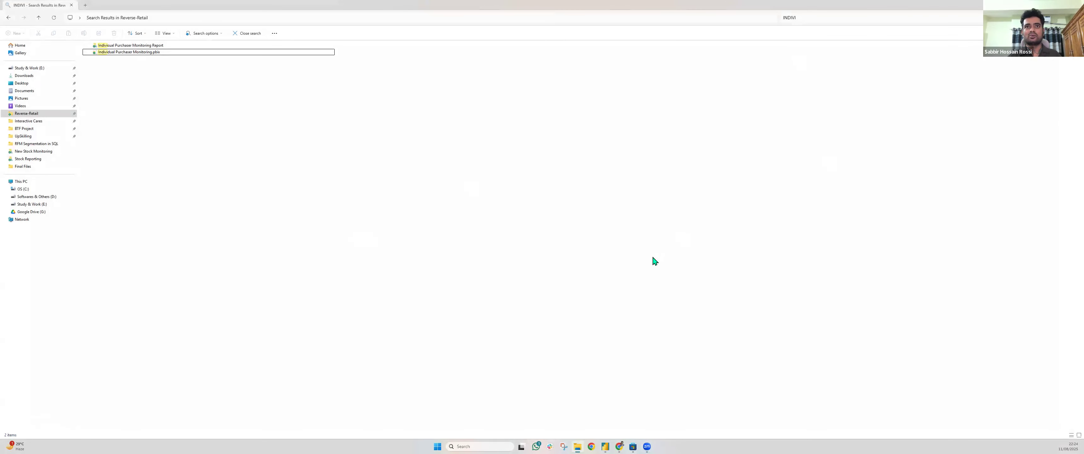